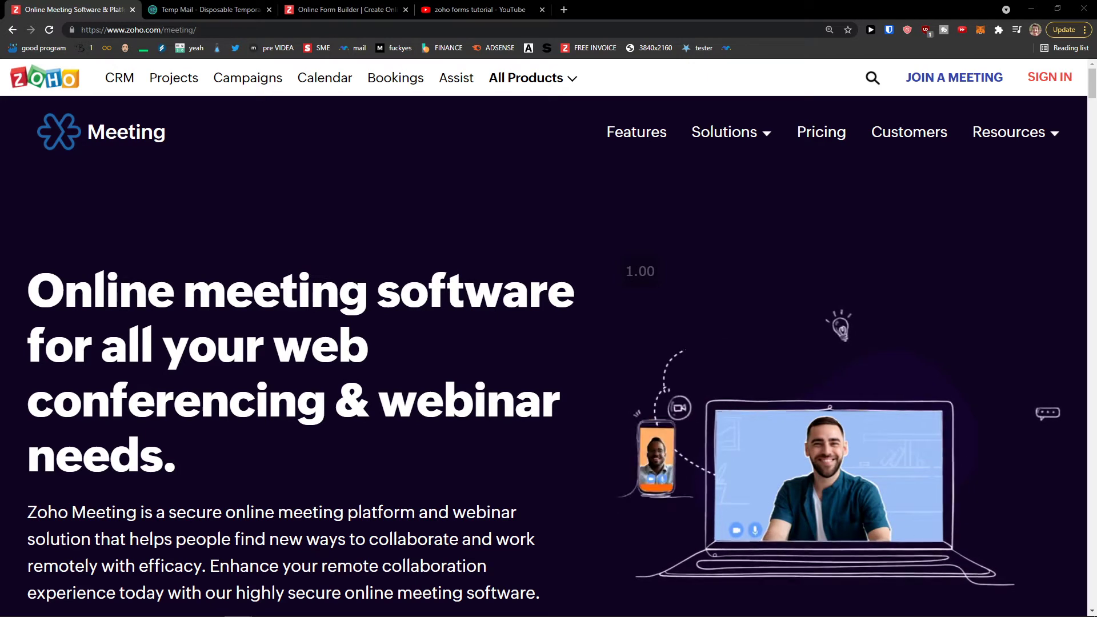
Open the free sign-up form on the Zoho Meeting page.
scroll(85, 402, down, 7)
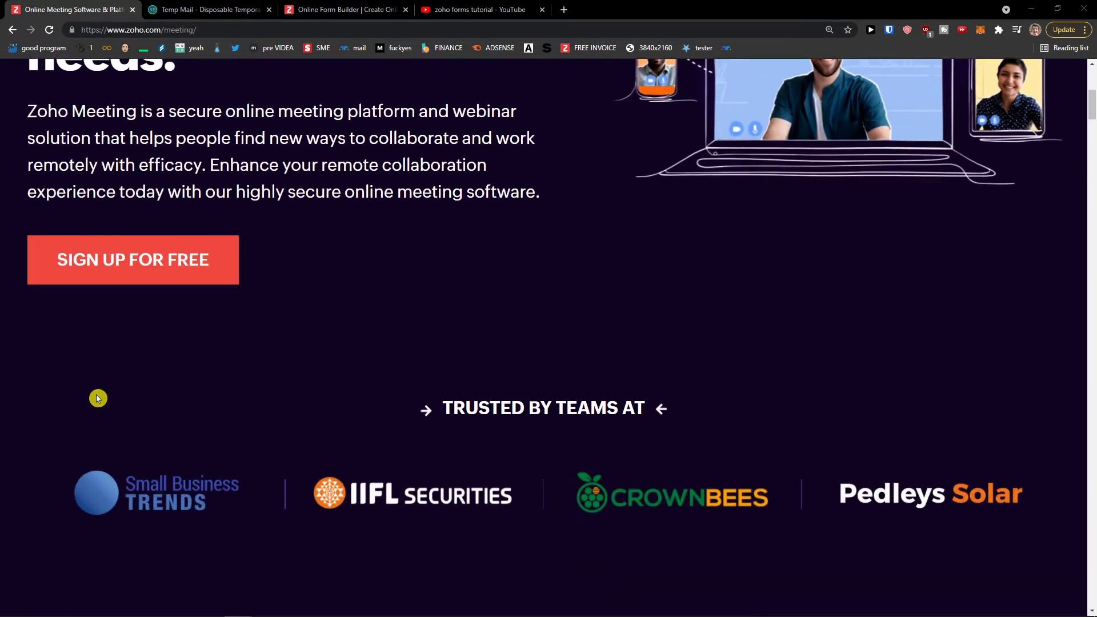
scroll(98, 398, up, 6)
scroll(98, 399, down, 2)
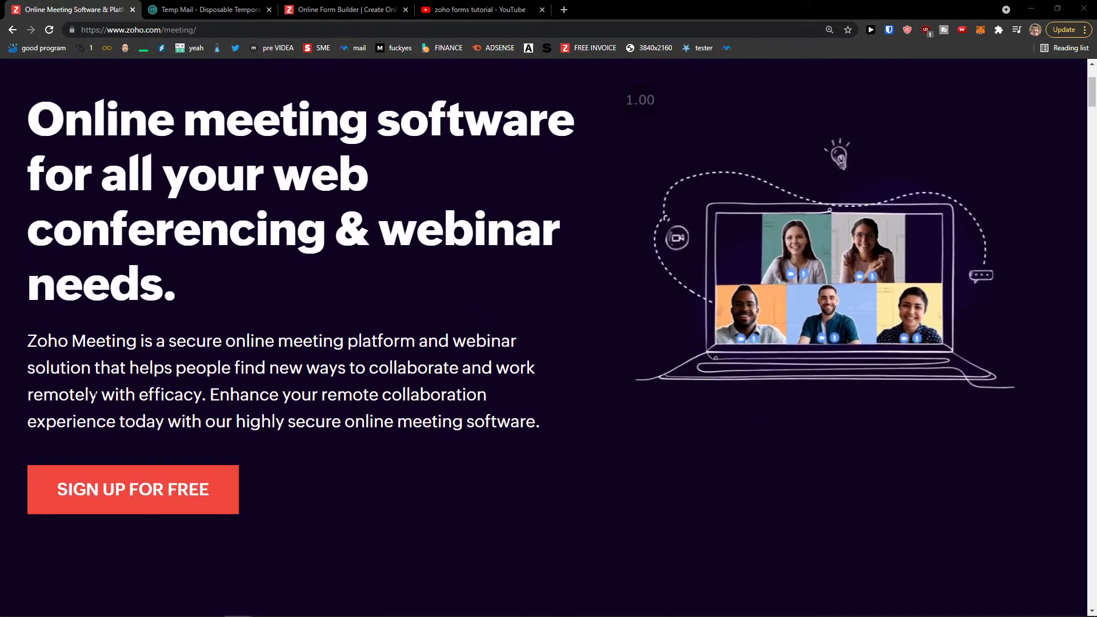
scroll(213, 461, down, 1)
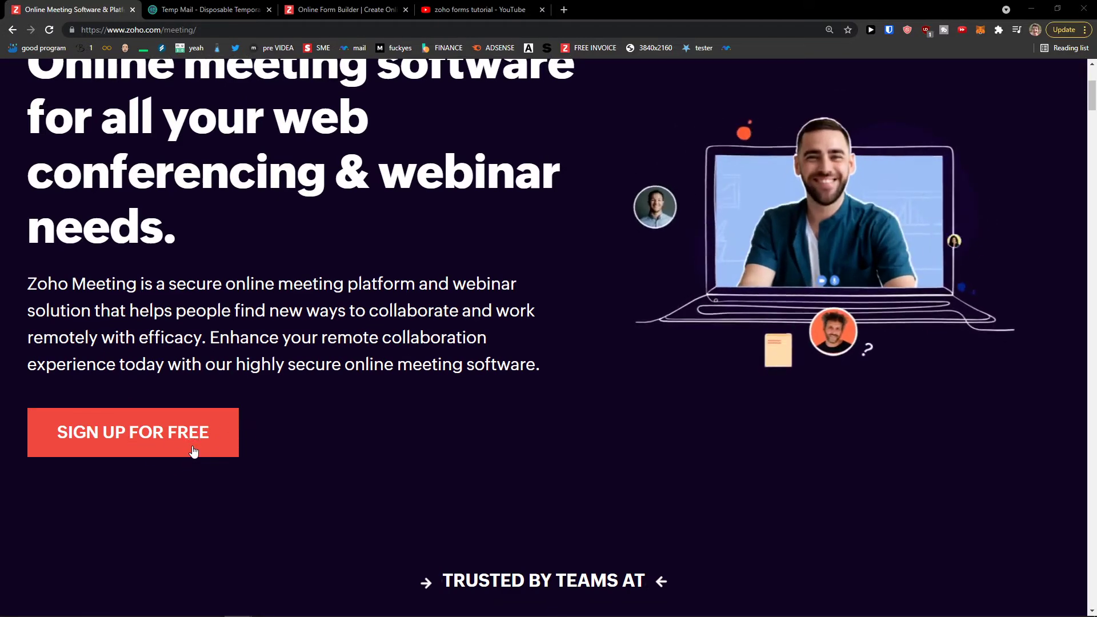
click(182, 448)
scroll(191, 503, up, 4)
scroll(172, 457, down, 2)
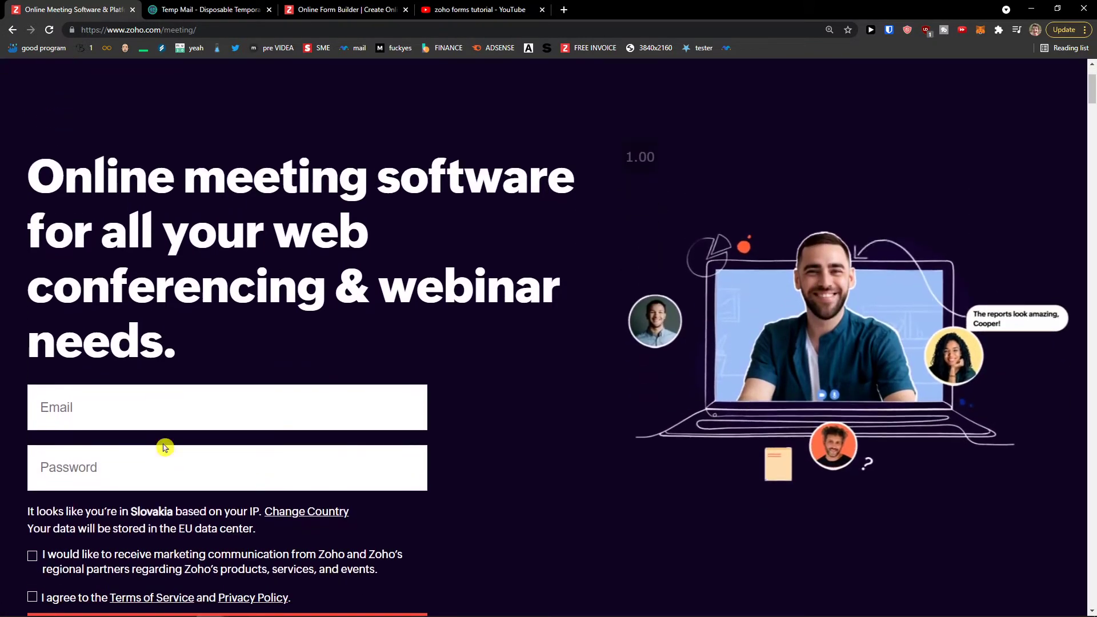
Copy the disposable e-mail address from Temp Mail into the Zoho sign-up form and enter the account password.
click(246, 10)
click(691, 205)
click(2, 4)
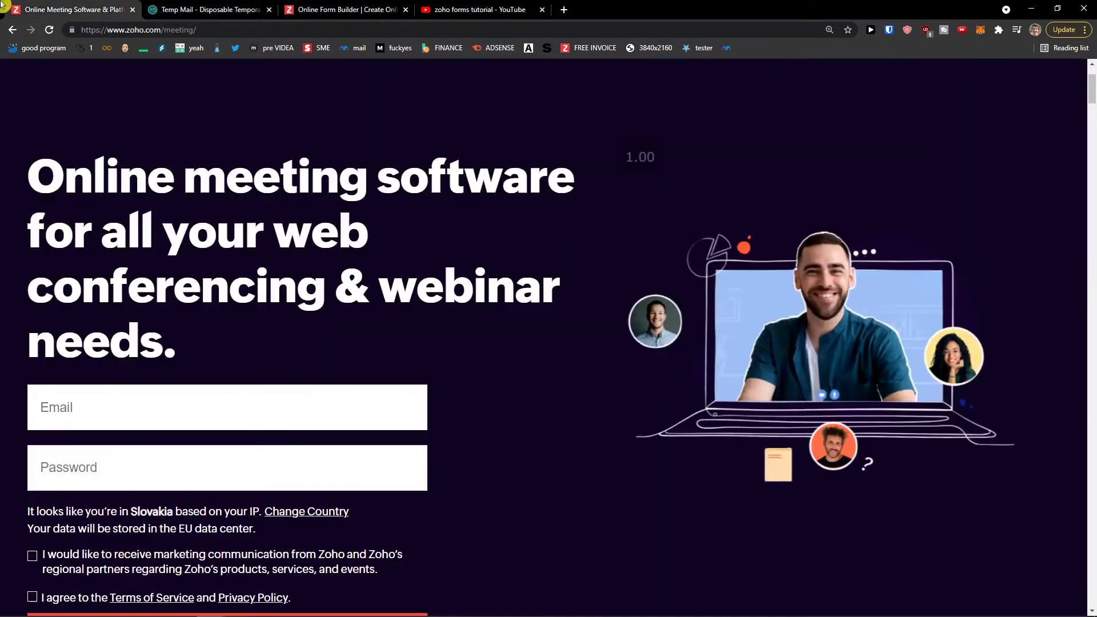
click(196, 395)
key(ctrl+v)
click(219, 459)
text(a)
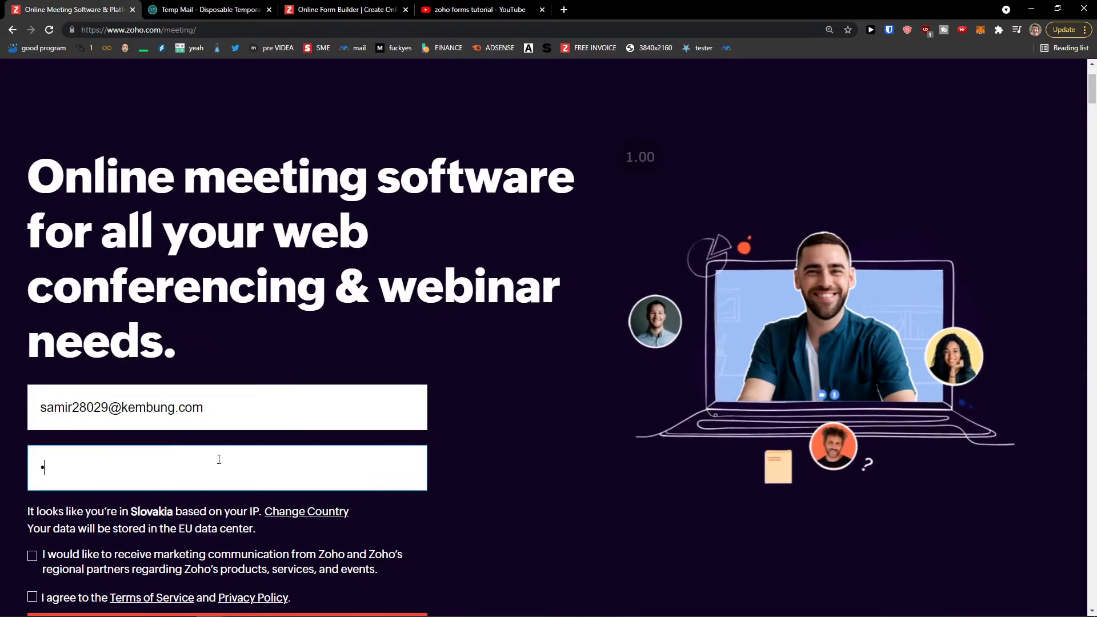
text(aaaaaaaaaa)
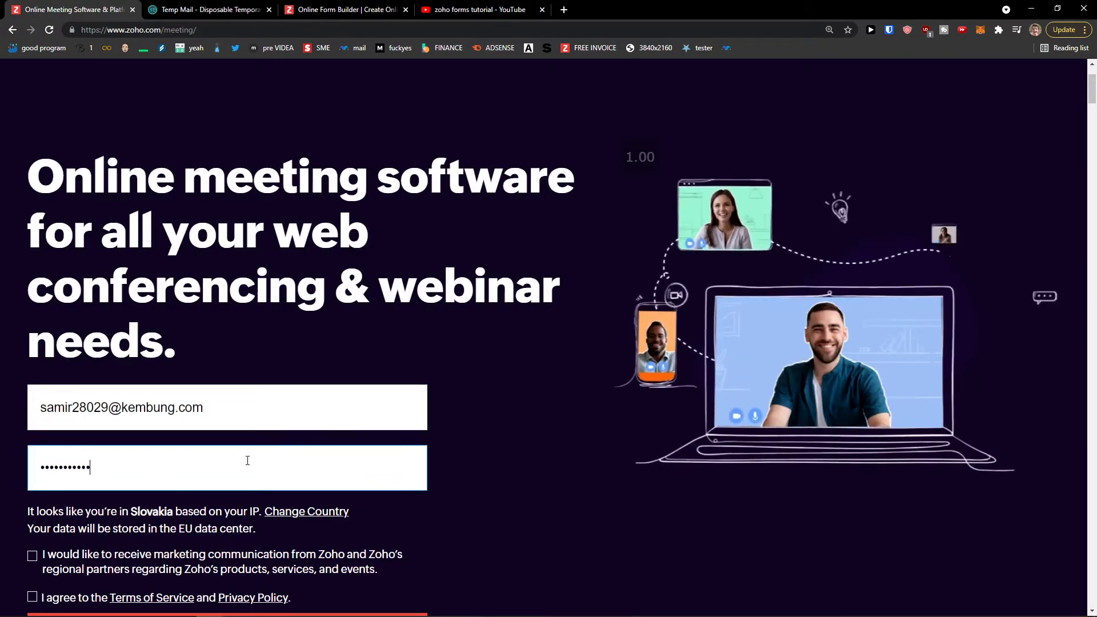
Agree to the Terms of Service and Privacy Policy, submit the trial sign-up, and dismiss the Bitwarden save offer.
scroll(248, 461, down, 2)
click(56, 485)
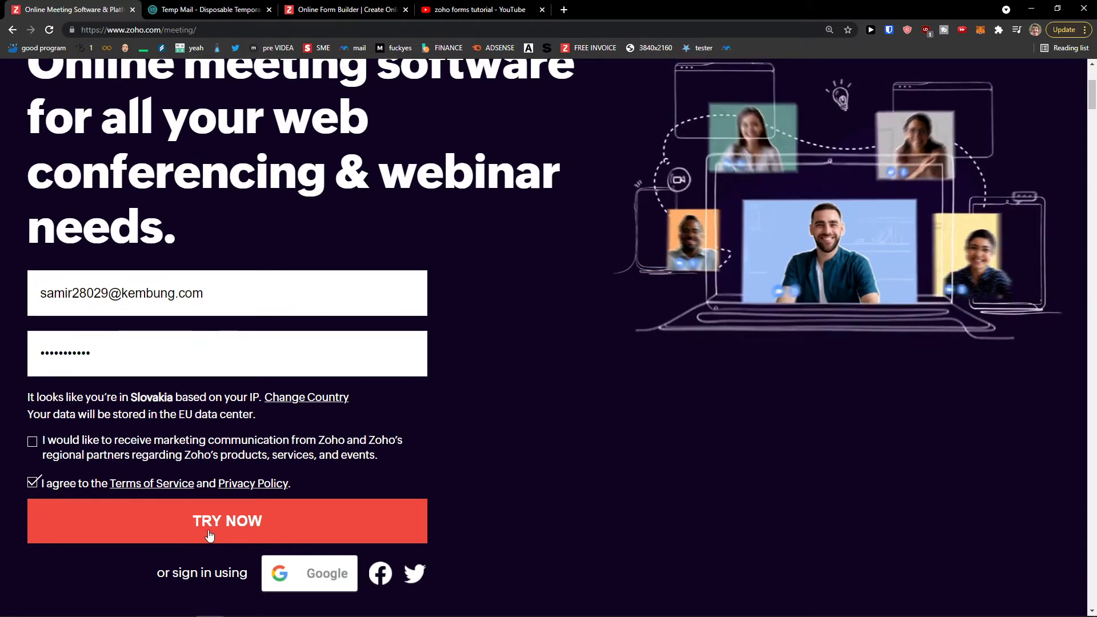
click(209, 534)
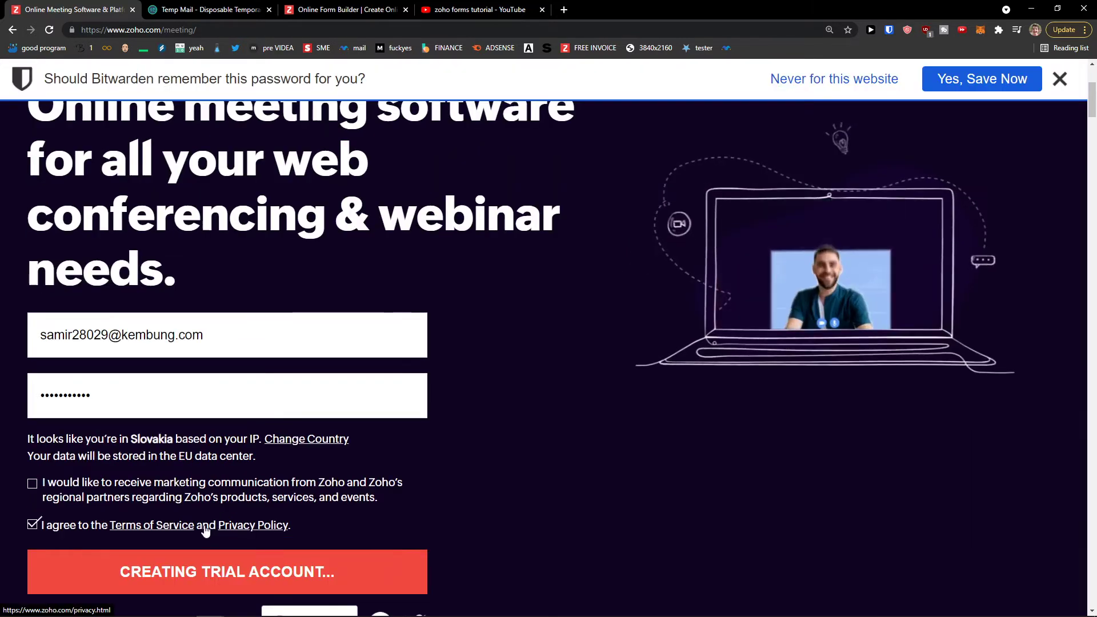
click(1060, 79)
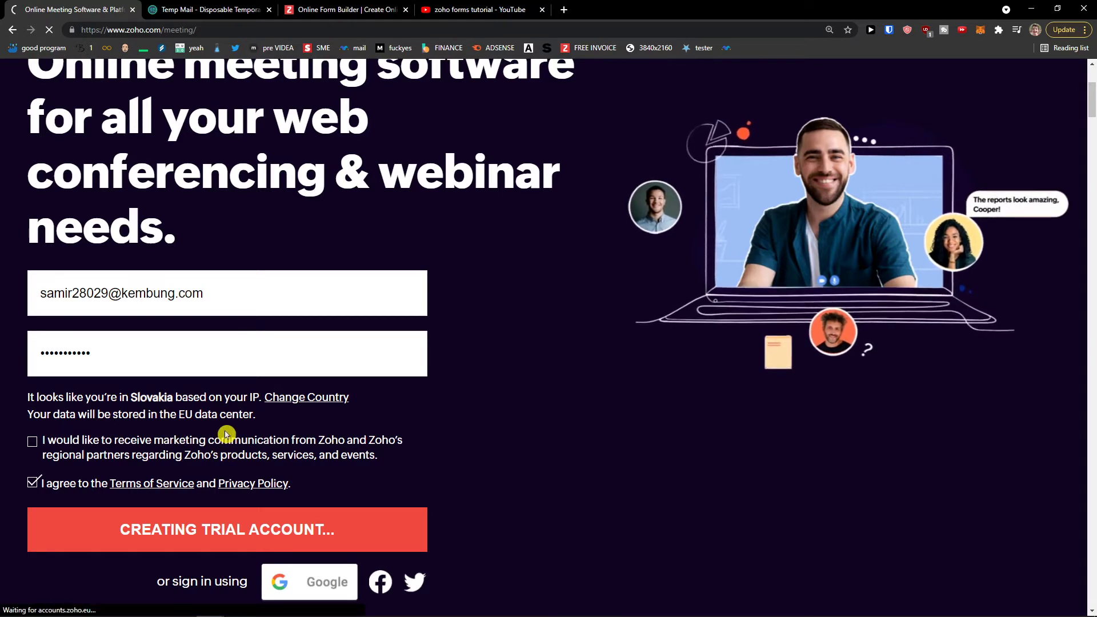
scroll(361, 421, up, 2)
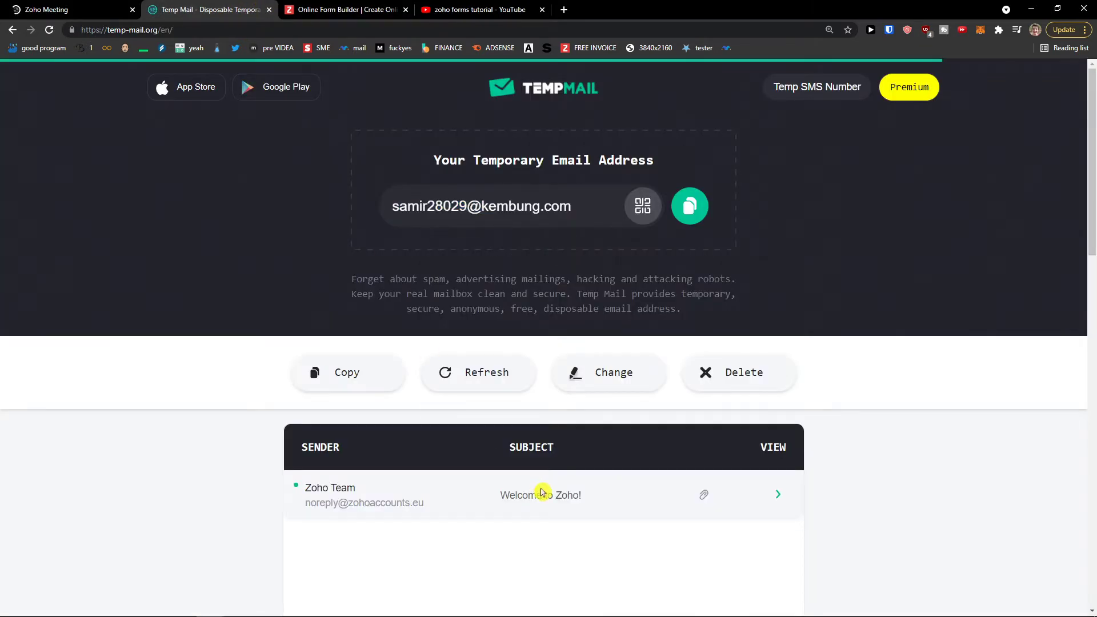
Confirm the account from the "Welcome to Zoho!" e-mail in Temp Mail and access the verified Zoho Meeting account.
click(542, 492)
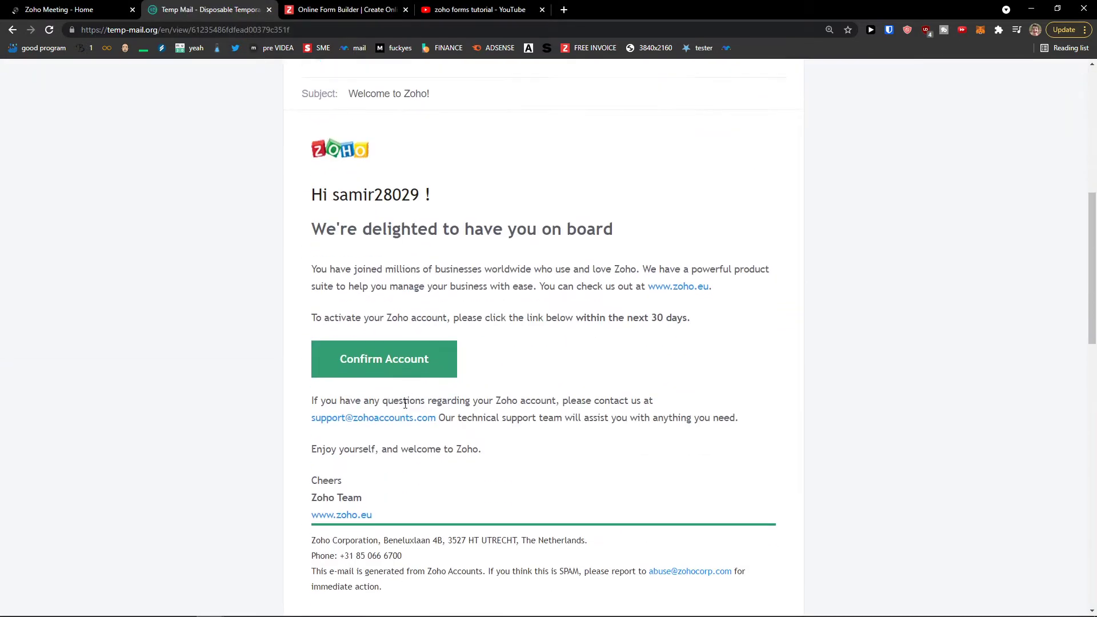
click(388, 362)
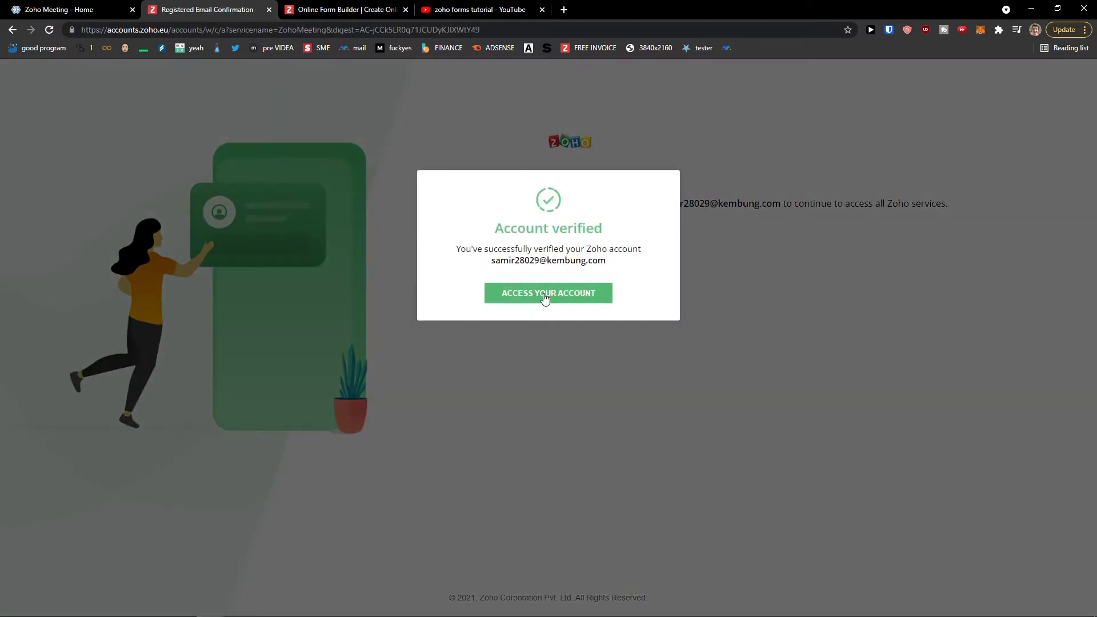
click(544, 297)
click(104, 8)
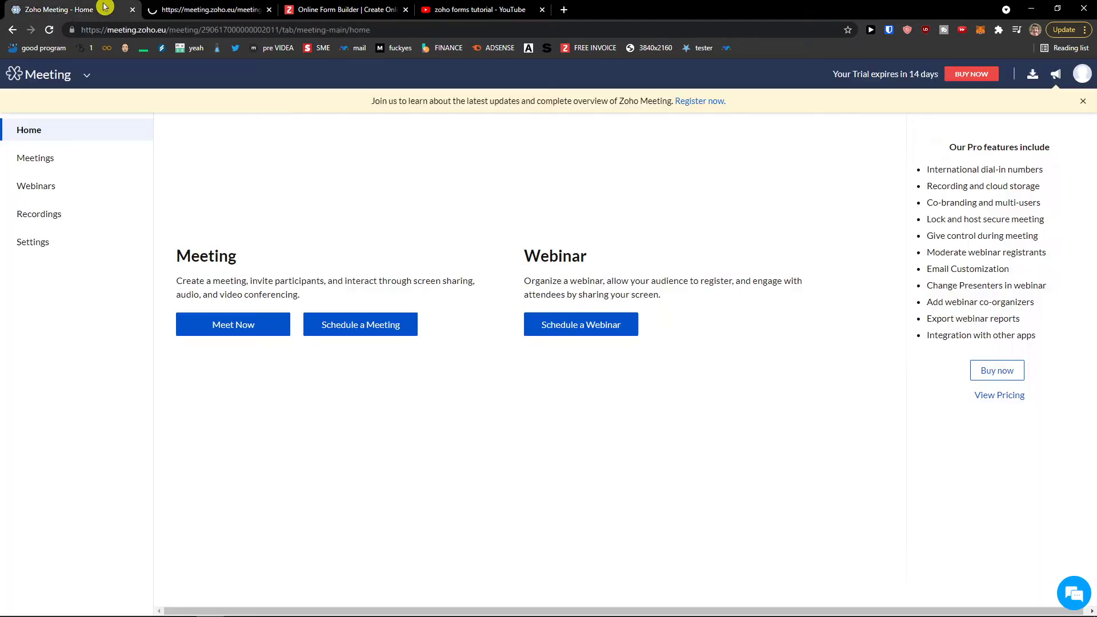
click(209, 11)
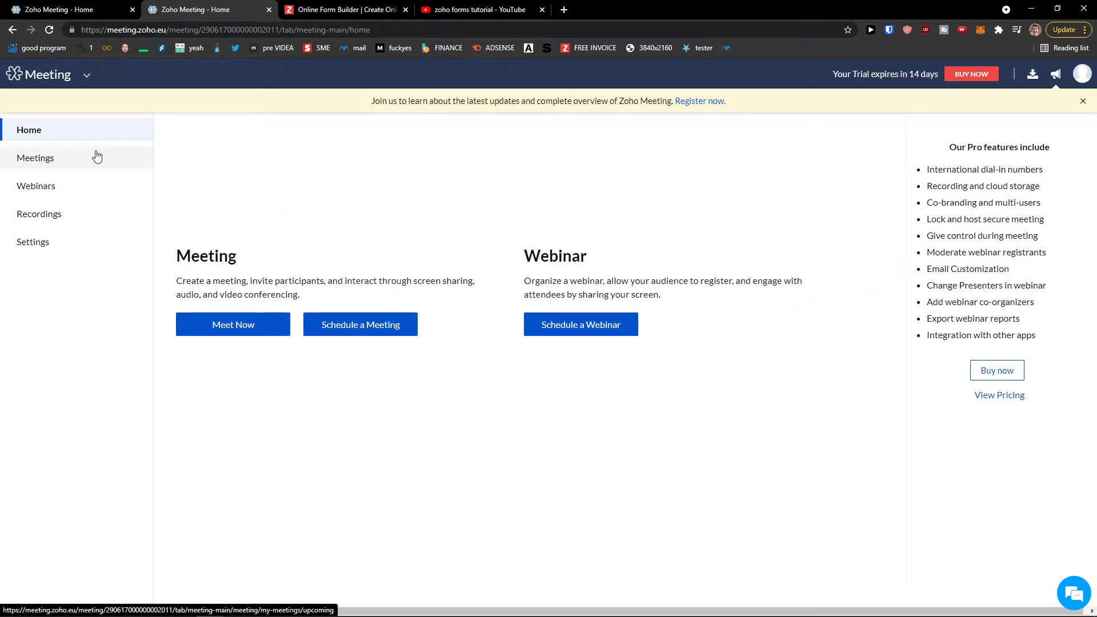
Examine the personal settings and the organization and user management sections of the account settings.
click(239, 313)
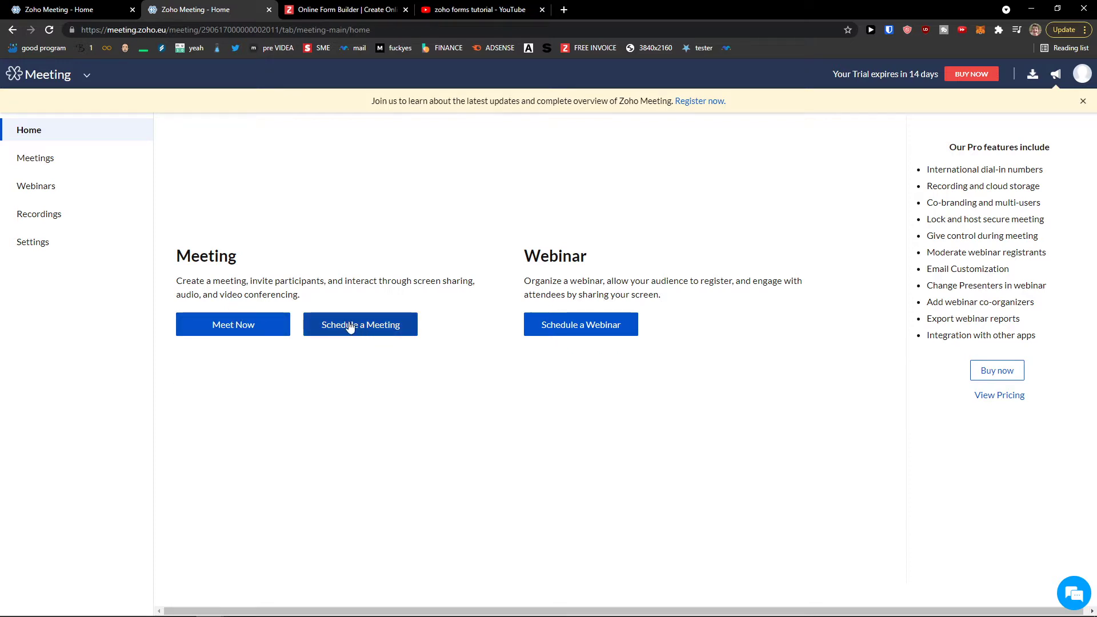
mouse_move(94, 616)
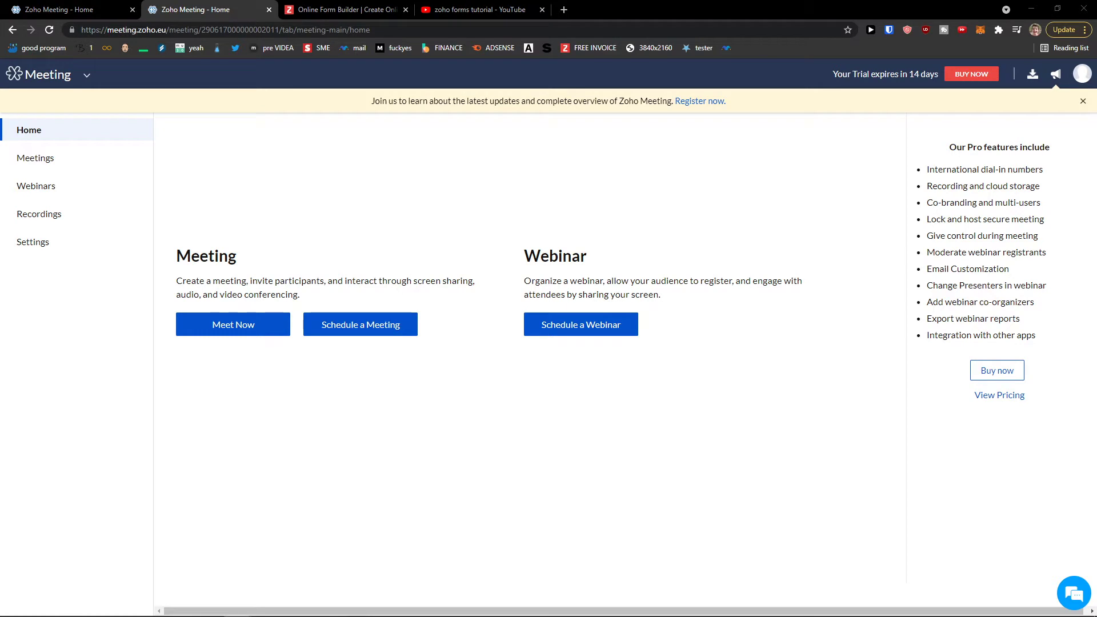
click(105, 247)
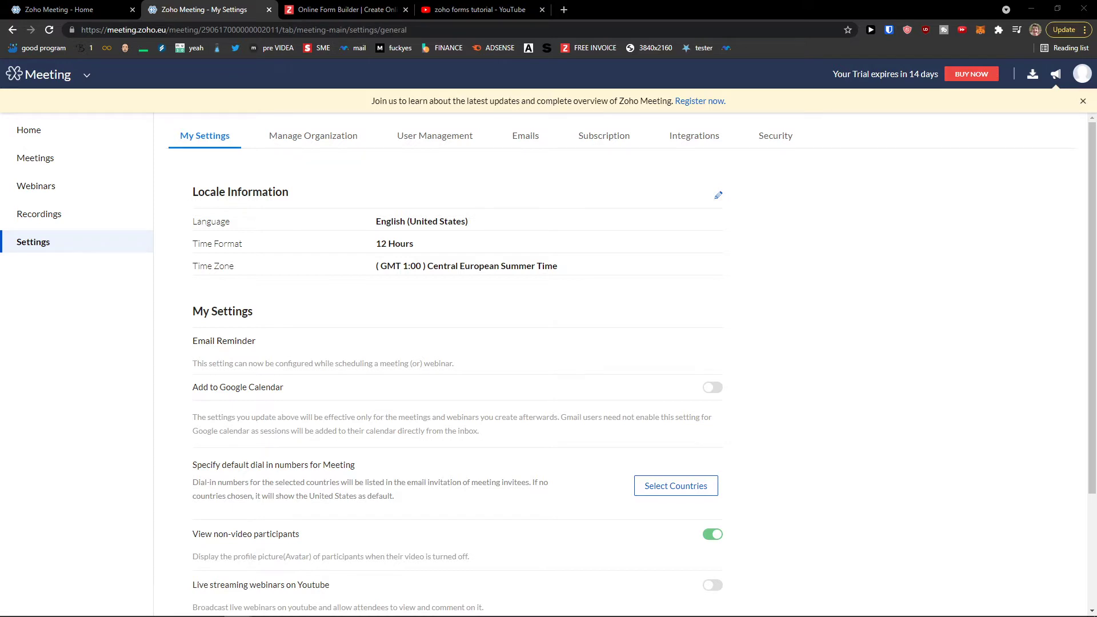
scroll(189, 518, down, 3)
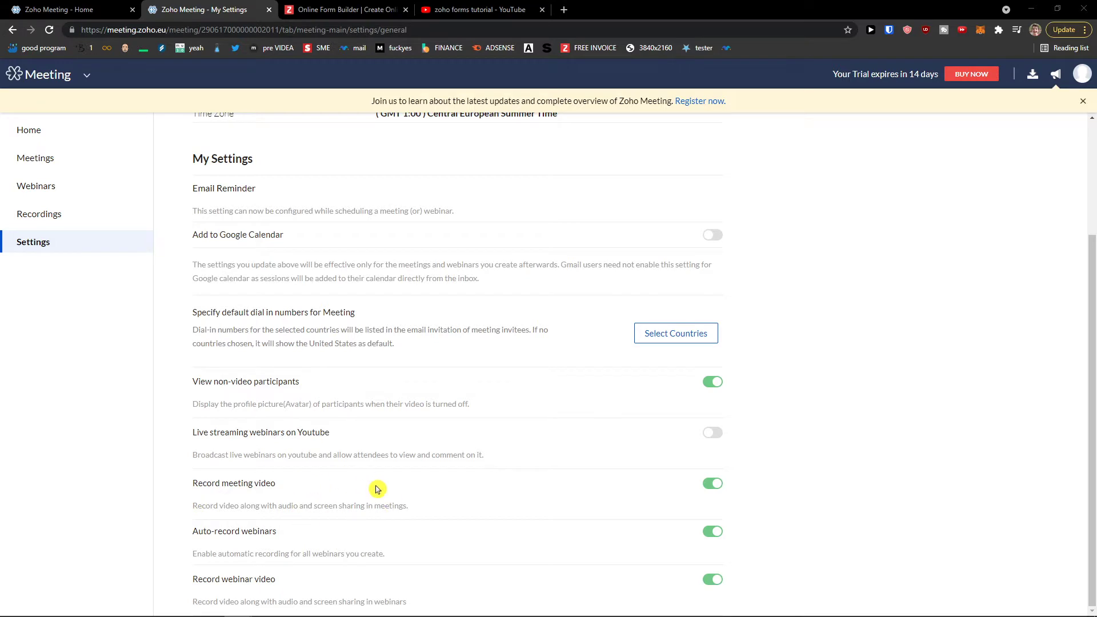
scroll(376, 489, up, 3)
click(345, 142)
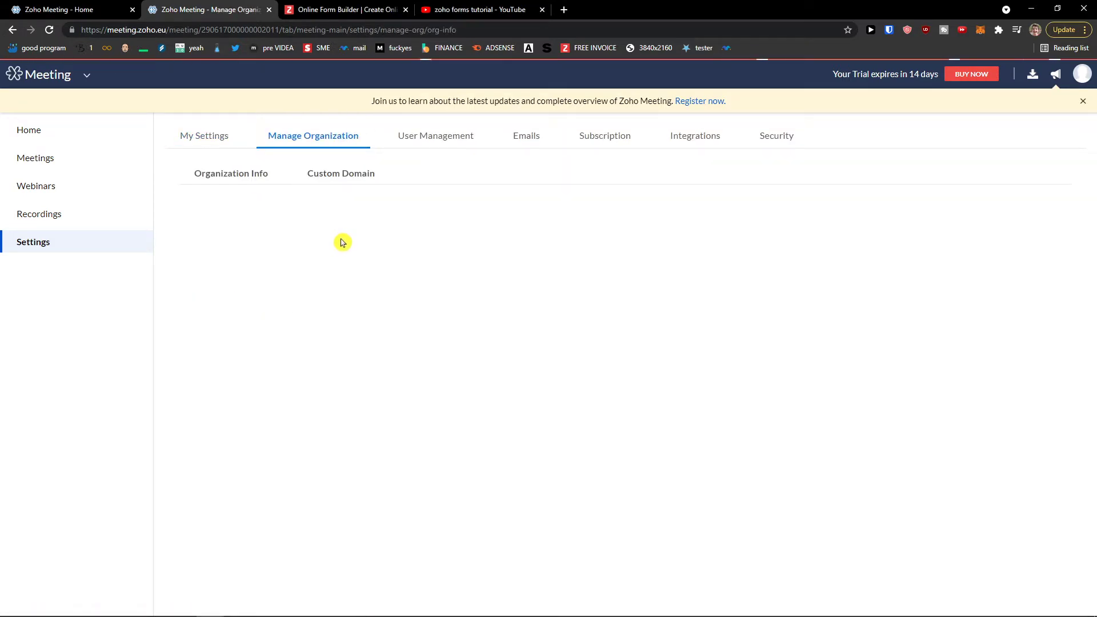
click(445, 148)
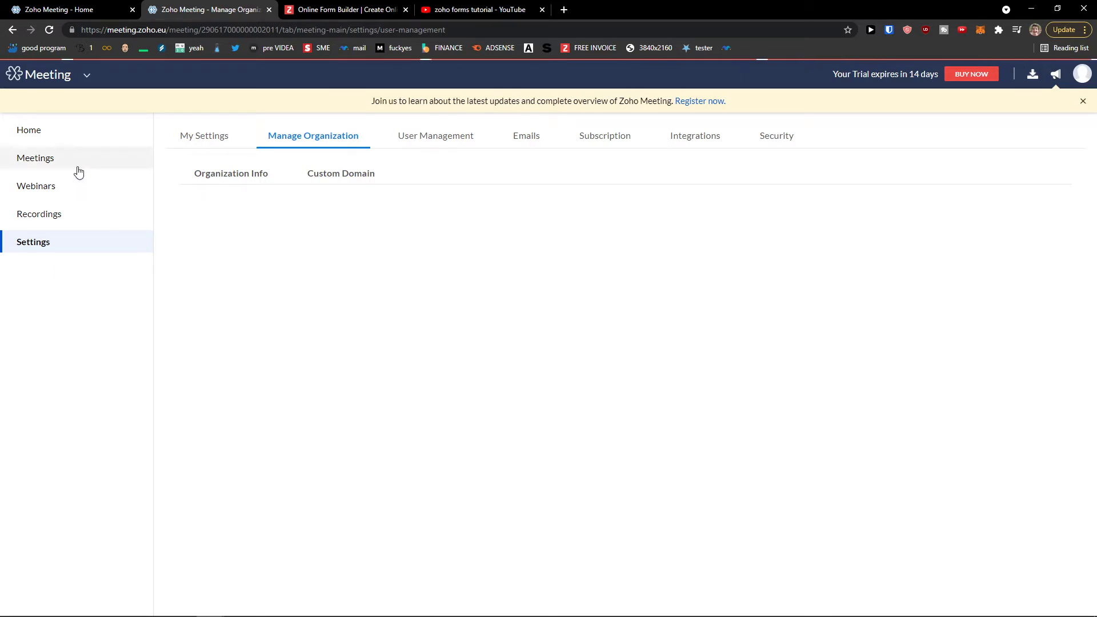
click(413, 149)
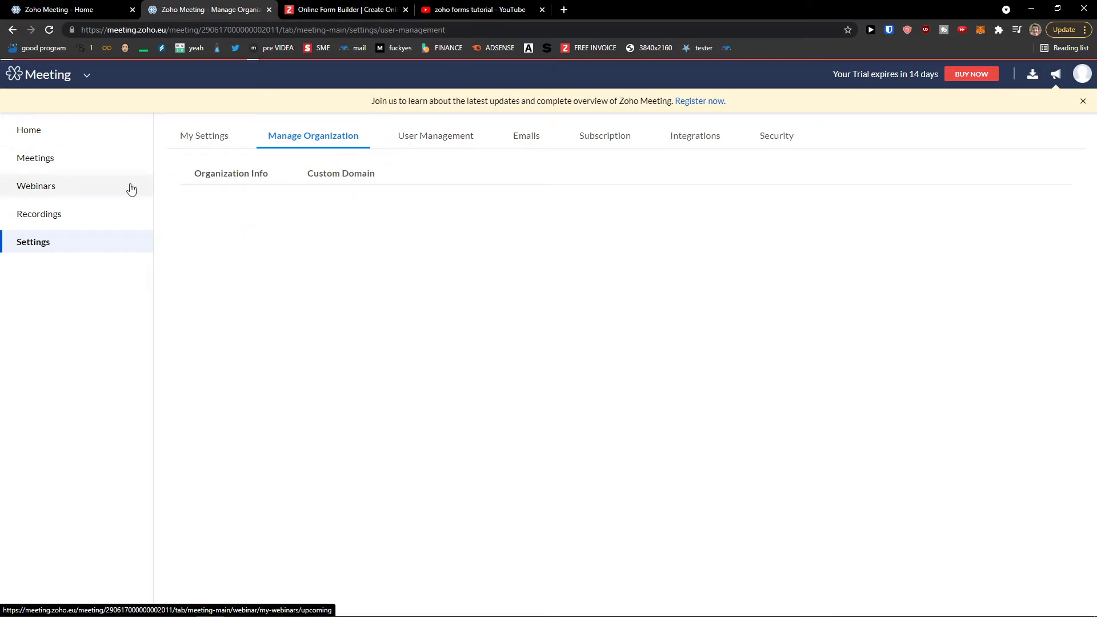
Start scheduling a meeting titled "Youtube Meetup" and set its date to 08/27/2021.
click(39, 166)
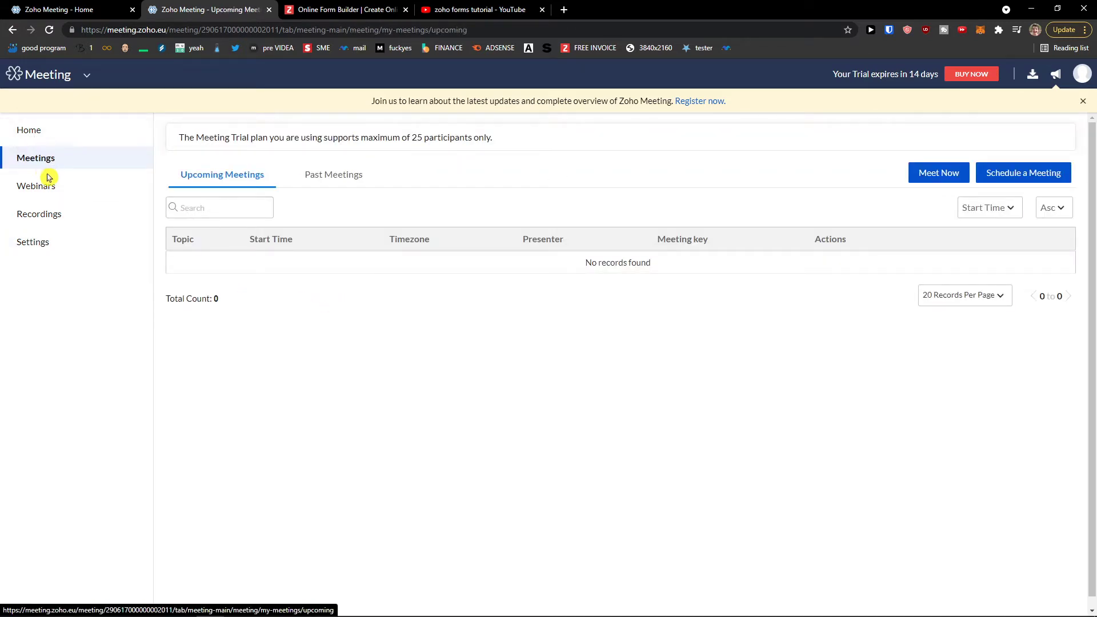
click(1038, 181)
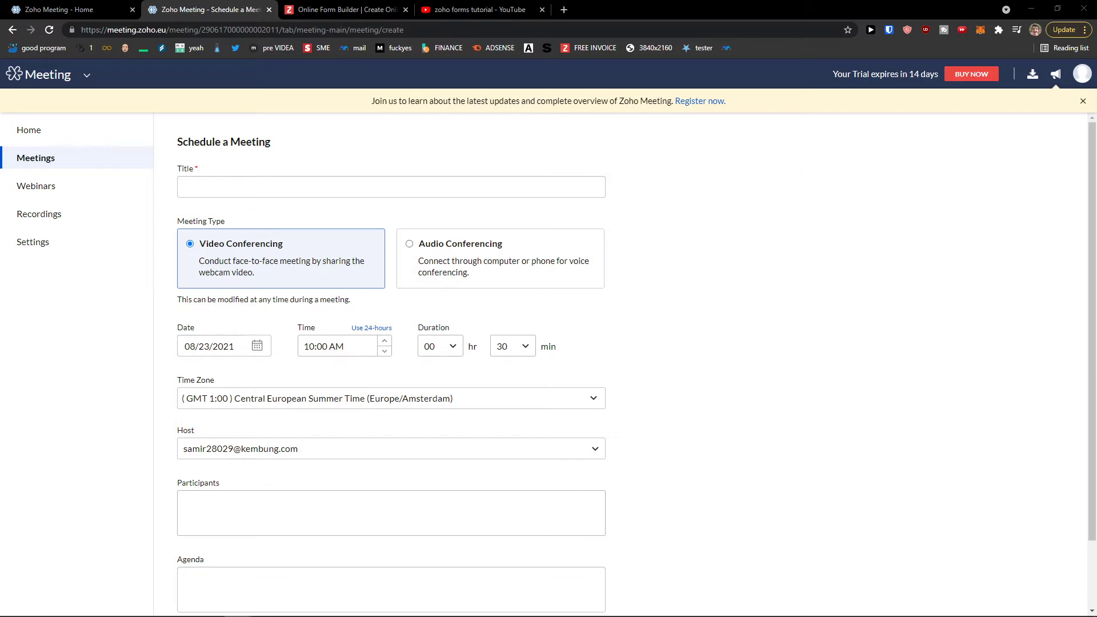
click(305, 183)
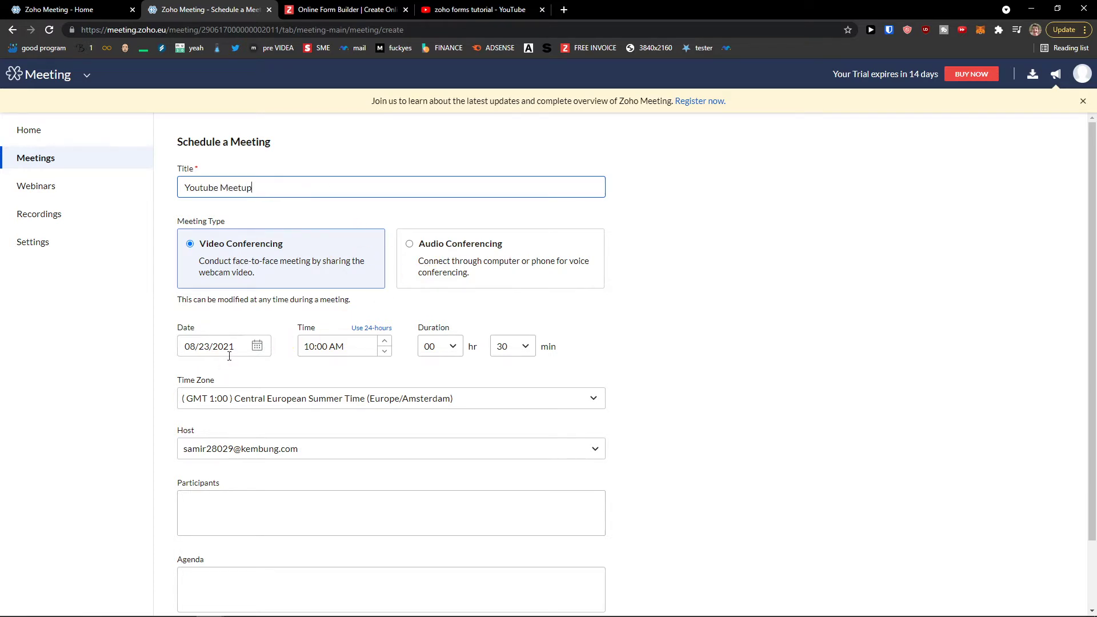
click(250, 353)
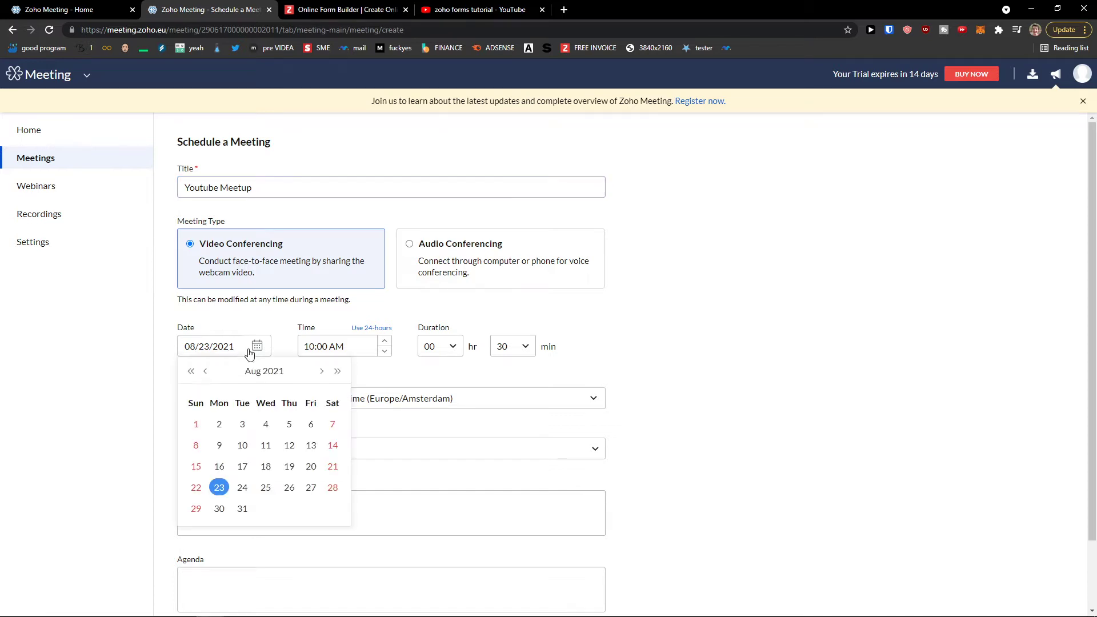
click(311, 488)
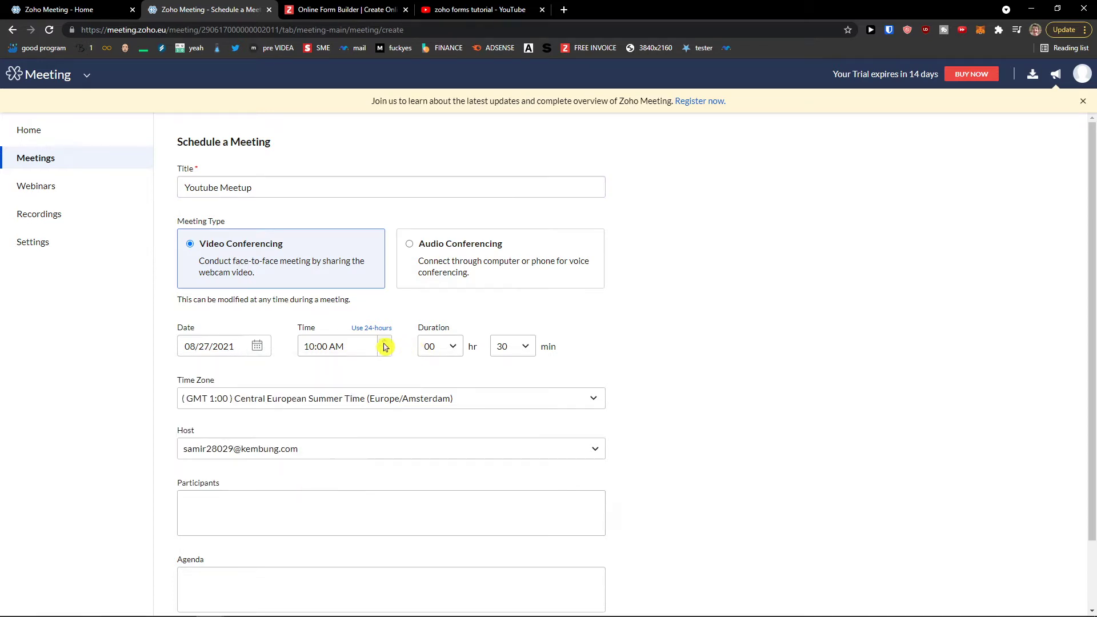
Look over the host, participants and agenda fields of the meeting form, leaving them without new entries.
scroll(509, 304, down, 2)
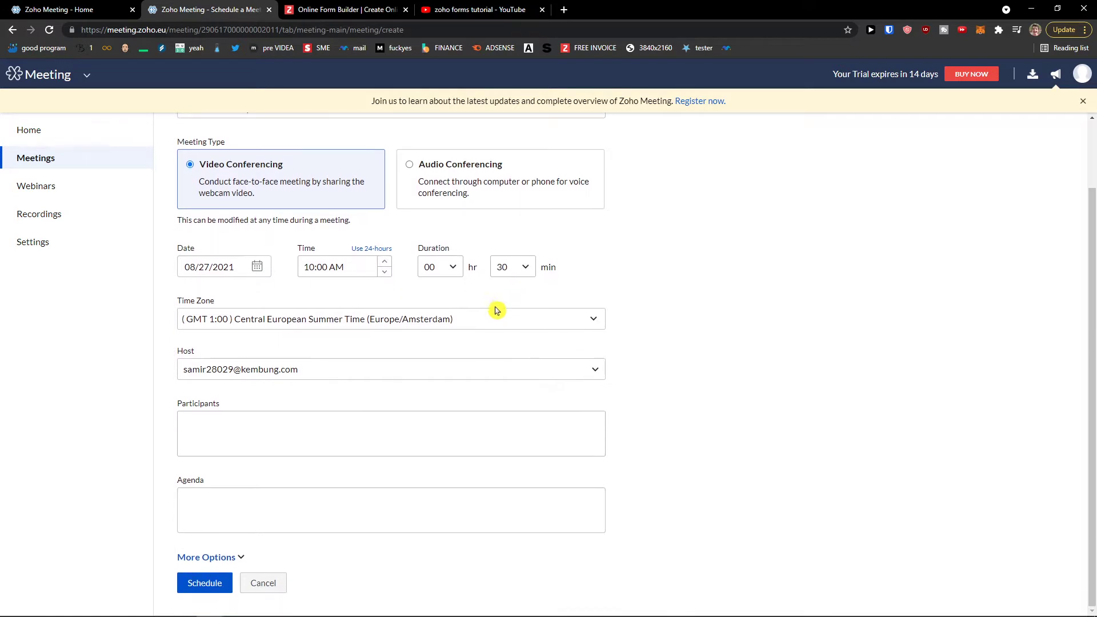
click(282, 376)
click(166, 383)
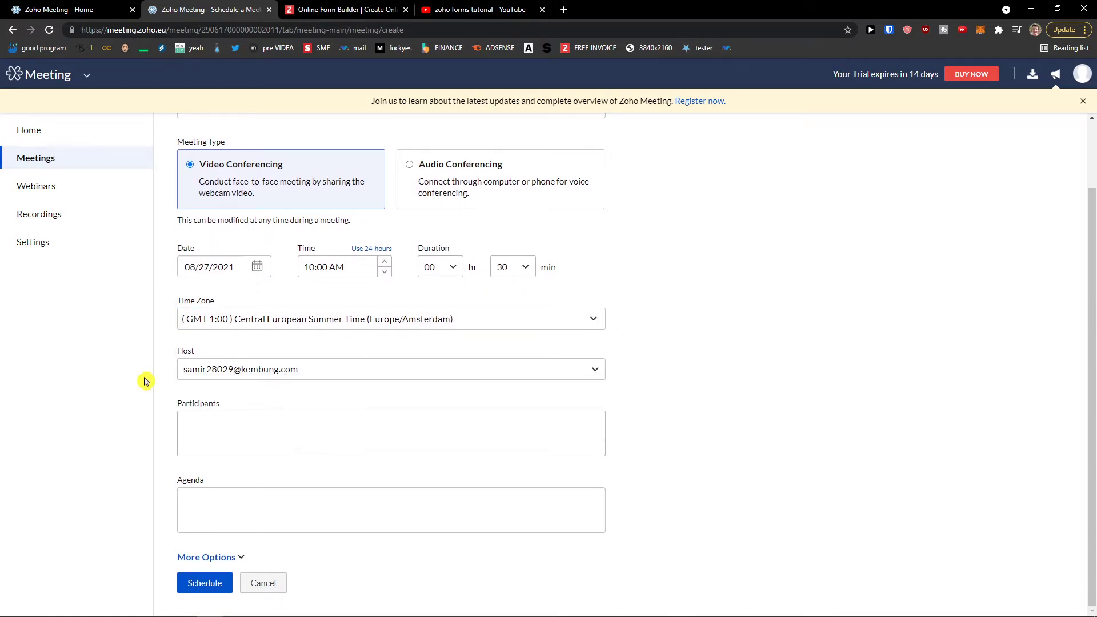
click(252, 449)
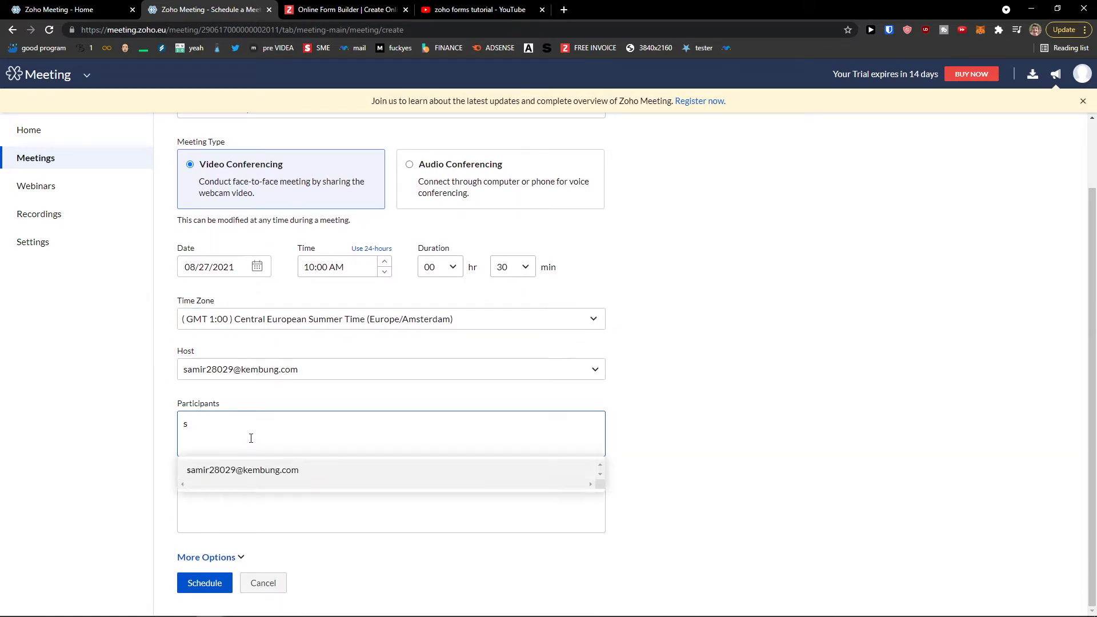
drag(174, 428, 198, 431)
key(BackSpace)
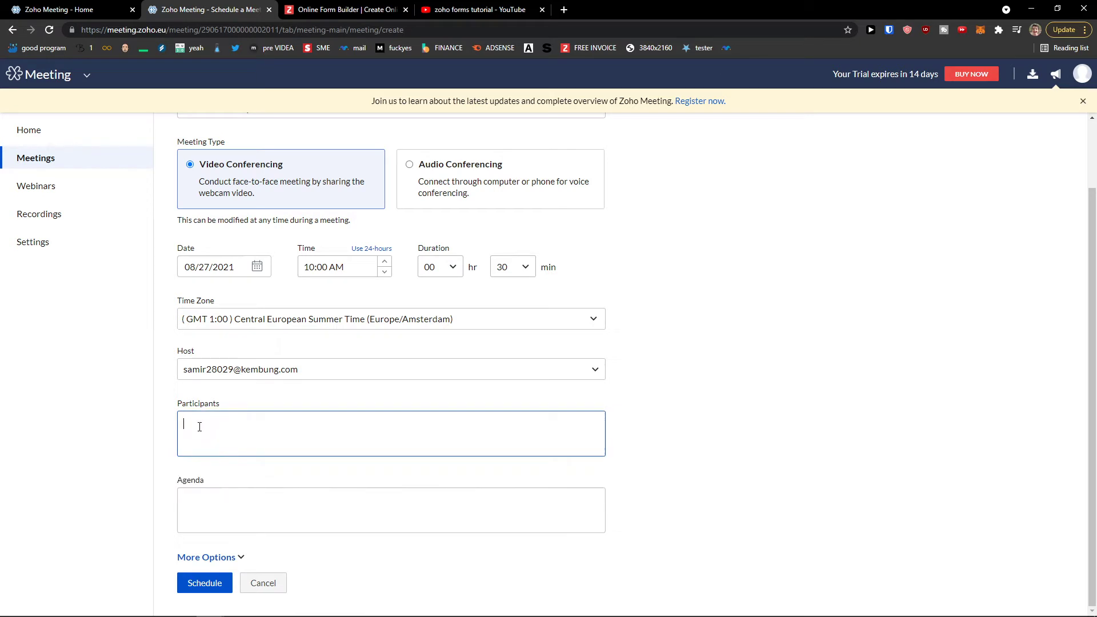
click(235, 502)
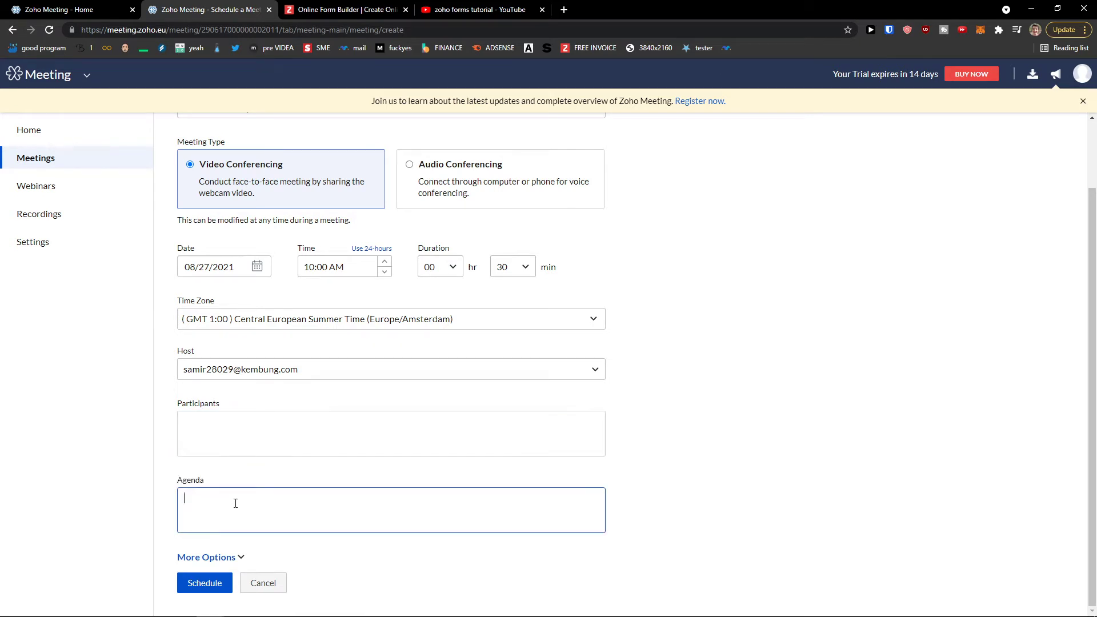
Expand the meeting's additional options and examine the recurrence, reminder and audio conferencing settings.
click(240, 558)
scroll(257, 503, down, 3)
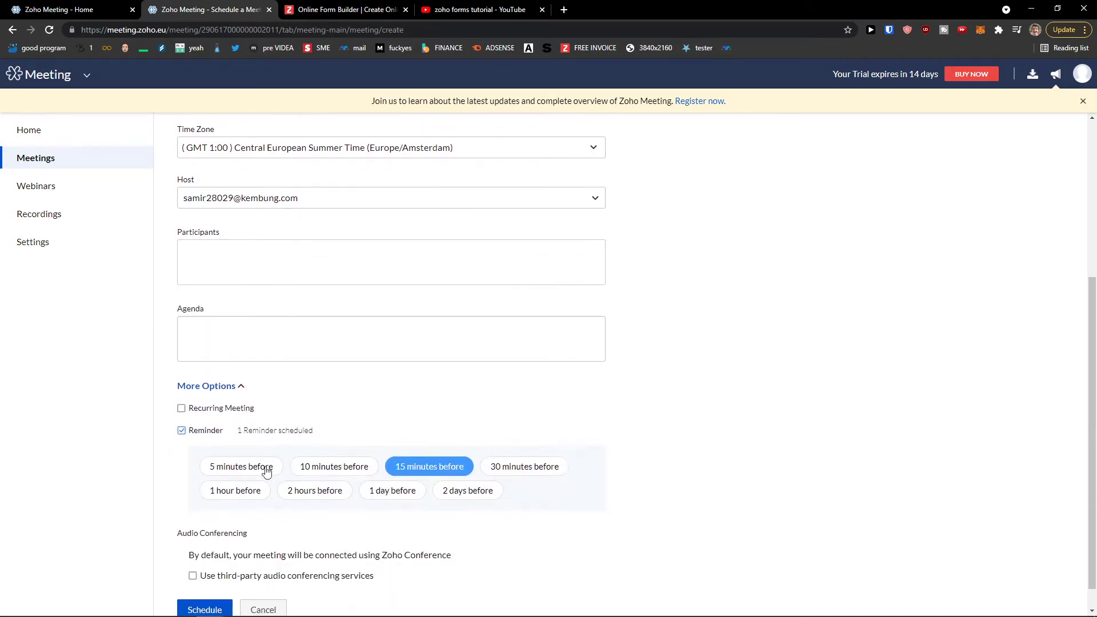
click(223, 412)
click(222, 412)
scroll(221, 412, down, 1)
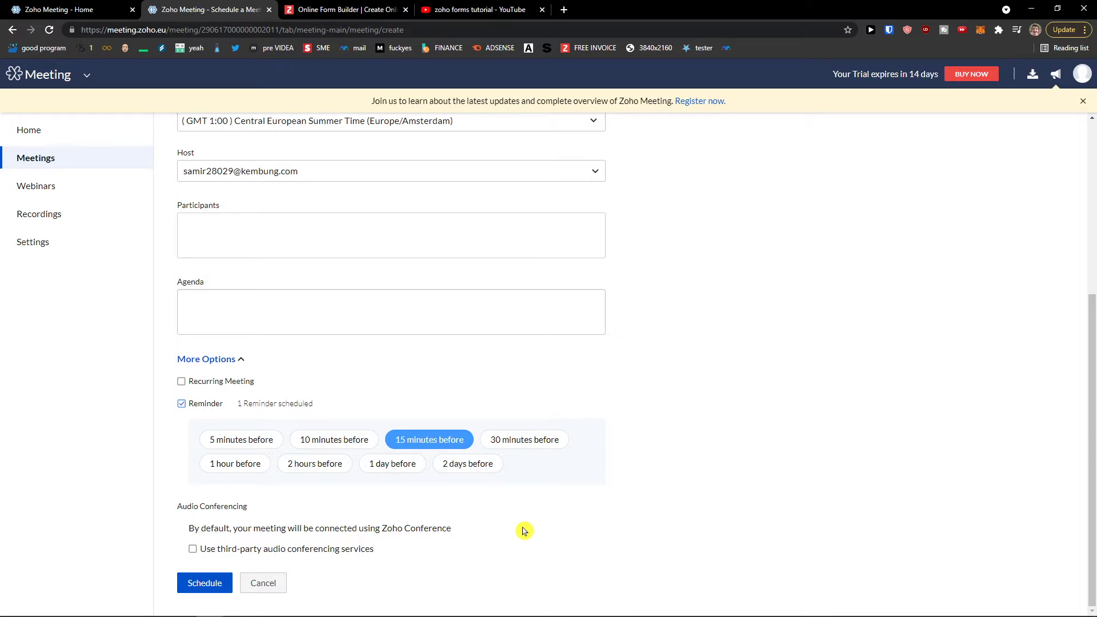
middle_click(462, 565)
scroll(445, 578, up, 10)
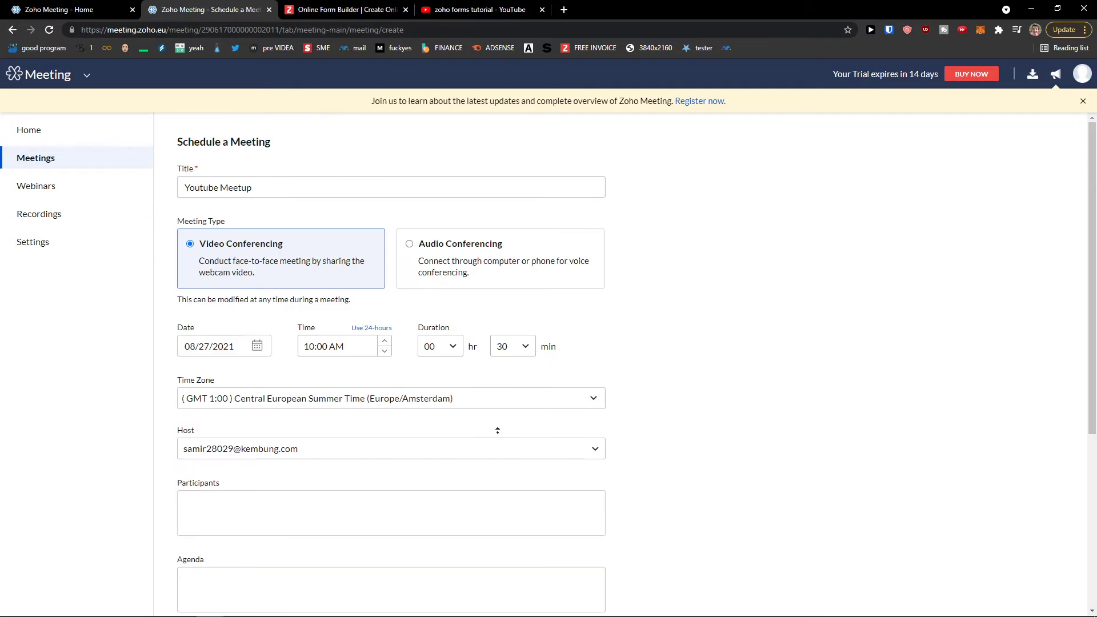
Schedule the video meeting with its 15-minute reminder and default Zoho audio conferencing, and look over its details.
scroll(362, 556, down, 10)
click(362, 556)
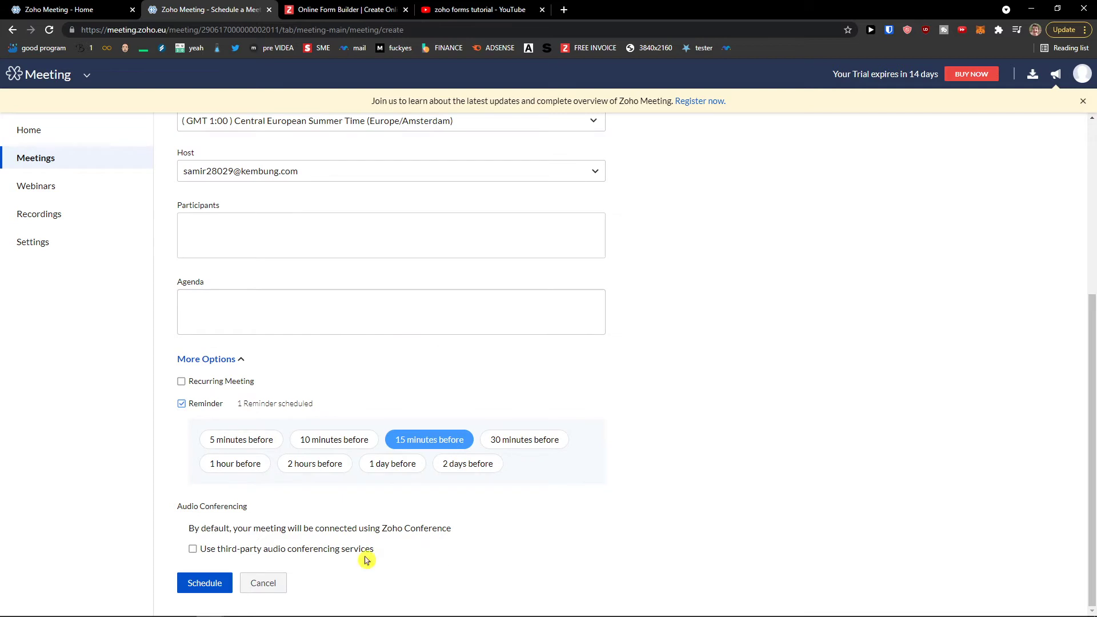
click(216, 592)
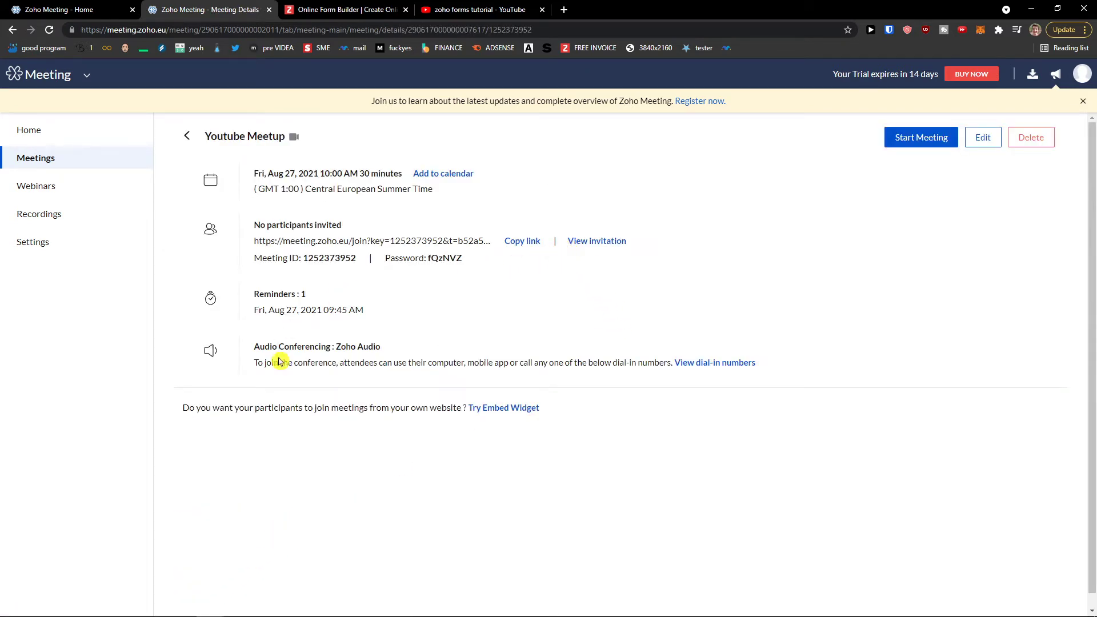
drag(280, 363, 381, 347)
click(434, 346)
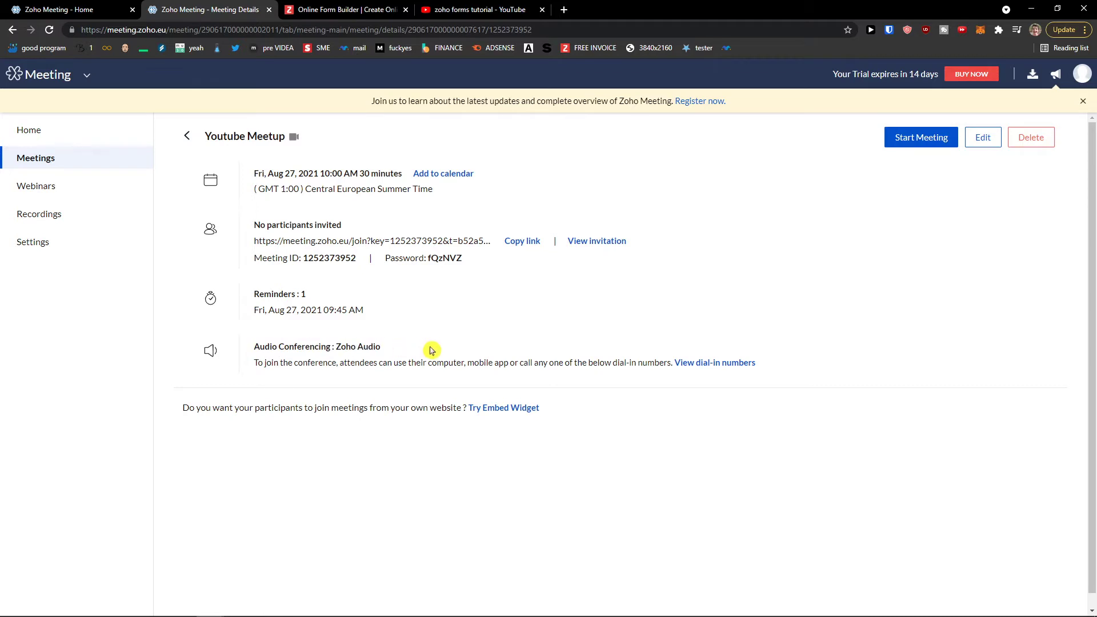
Copy the meeting's join link and open it in an incognito browser window.
click(510, 242)
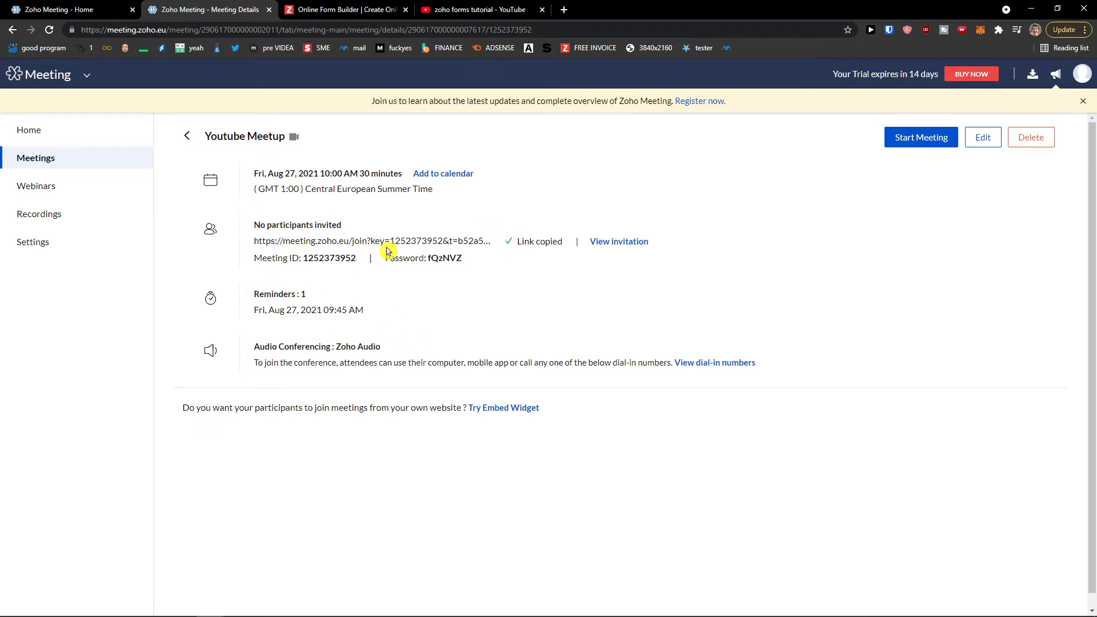
key(ctrl+shift+n)
key(ctrl+v)
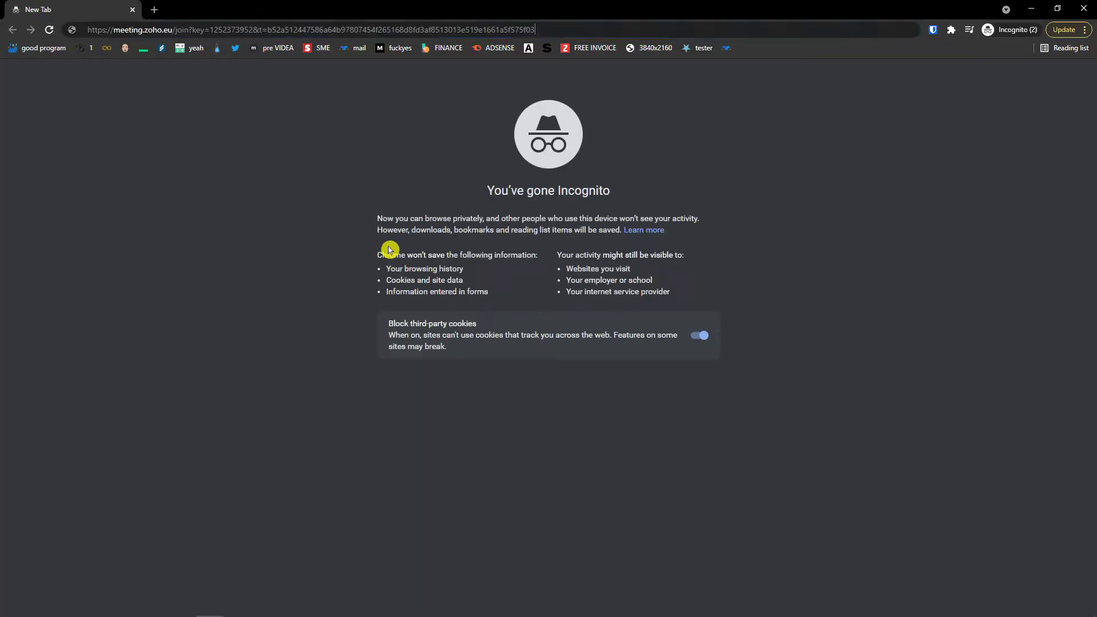
key(Return)
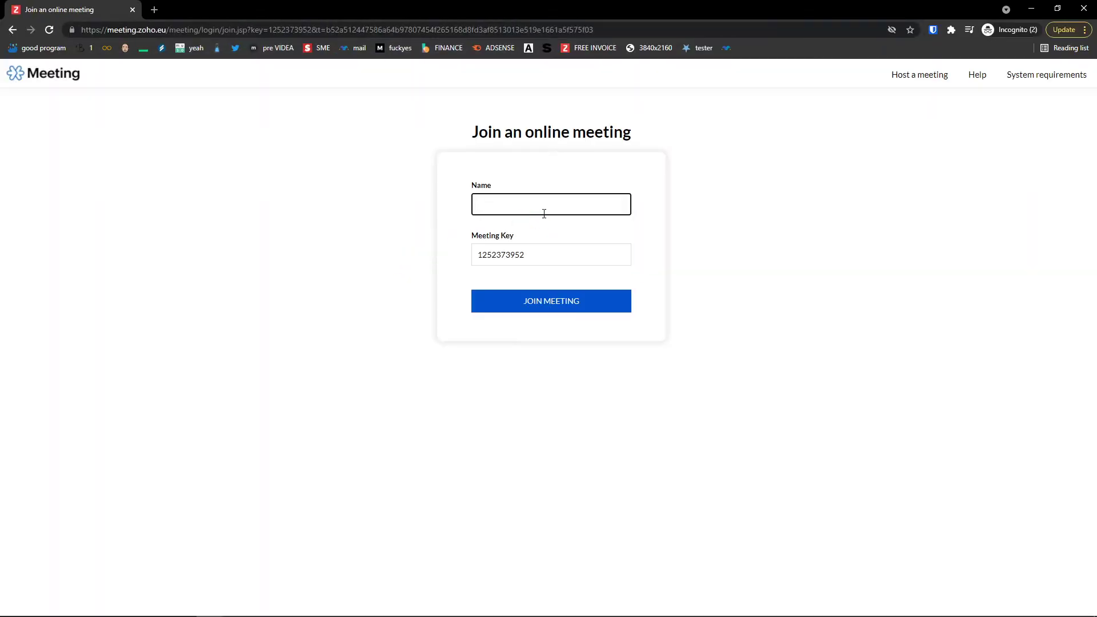
Enter the participant's name on the join page and try to join the meeting.
text(Marcus)
click(514, 293)
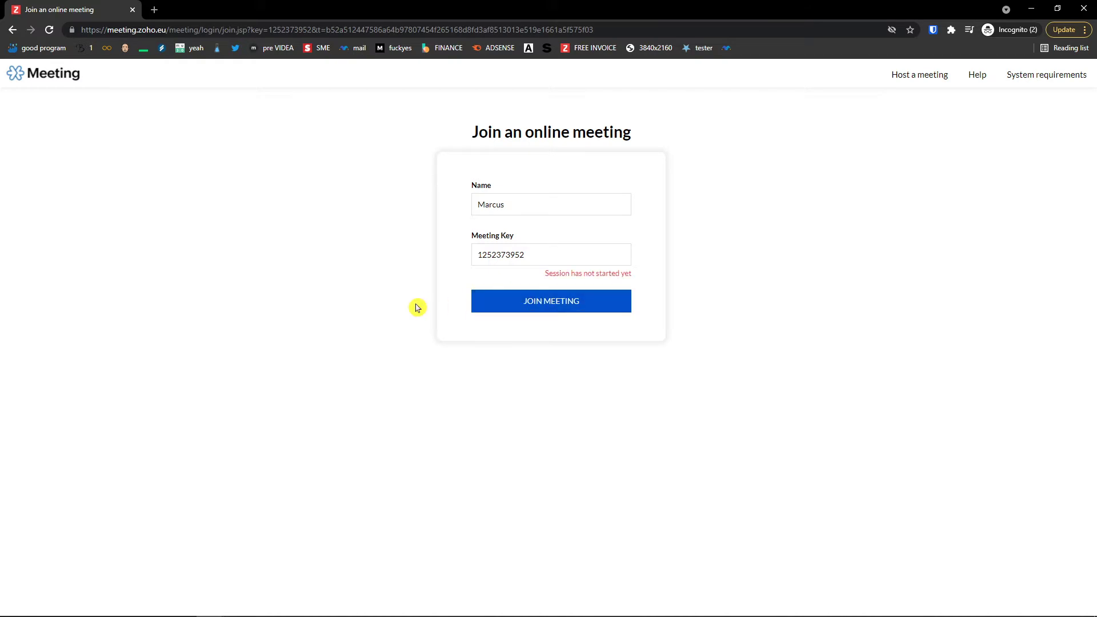
Return to the host's browser window, start the meeting with Computer Audio, and allow camera access.
key(alt+Tab)
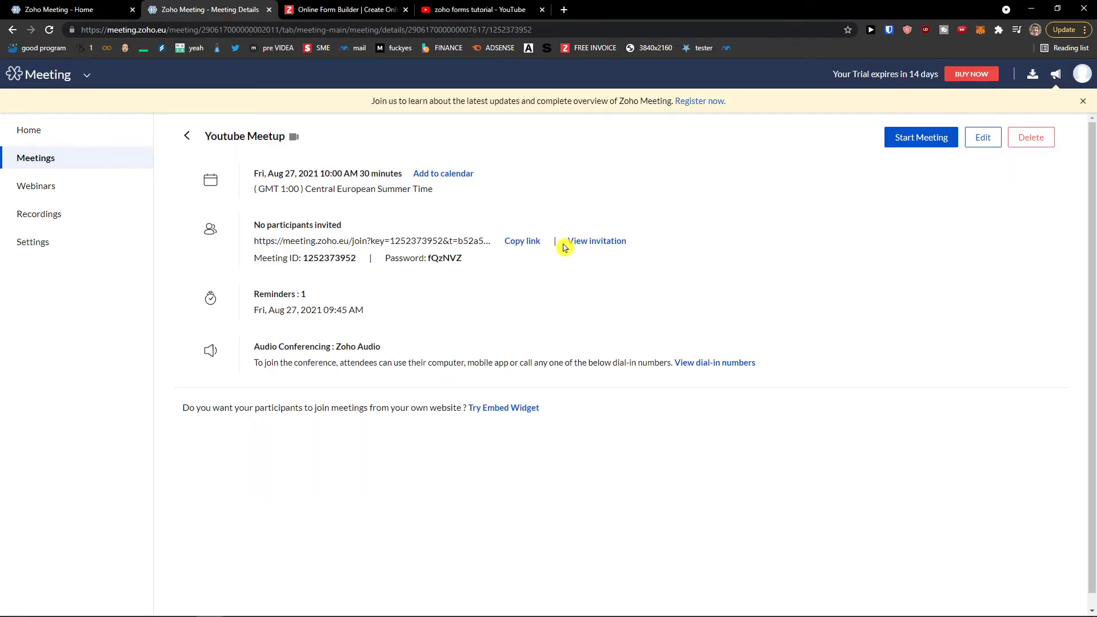
click(909, 138)
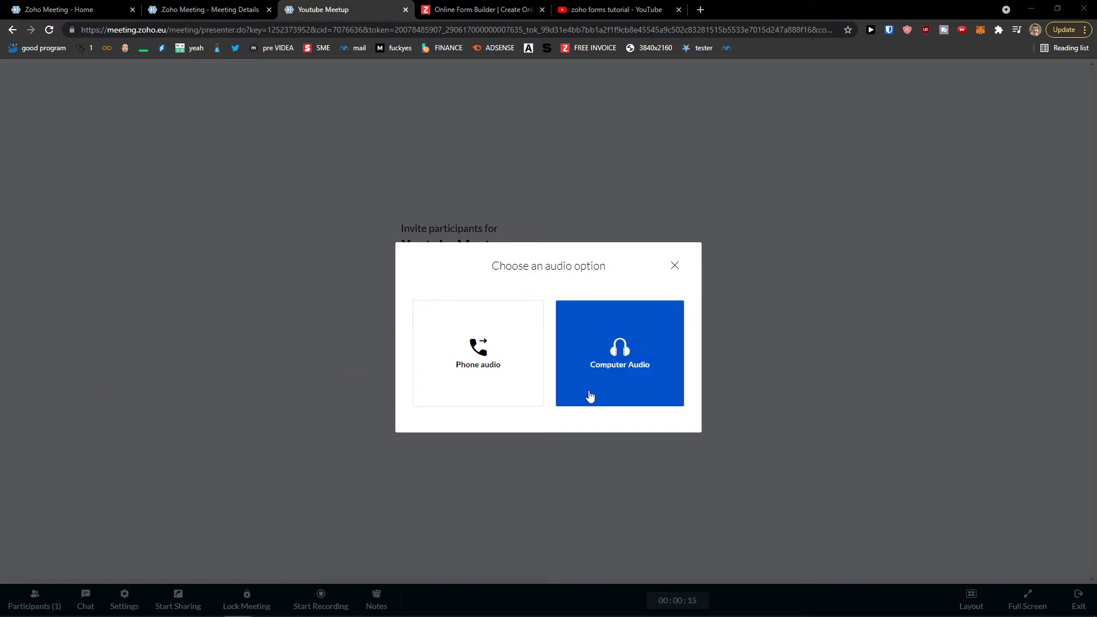
click(604, 340)
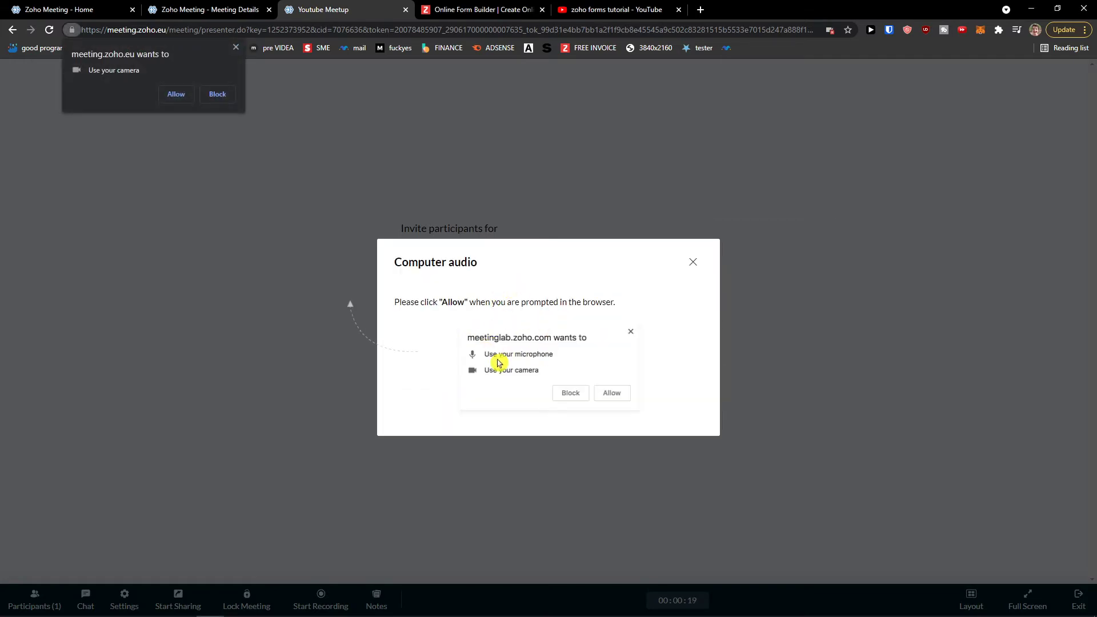
click(176, 95)
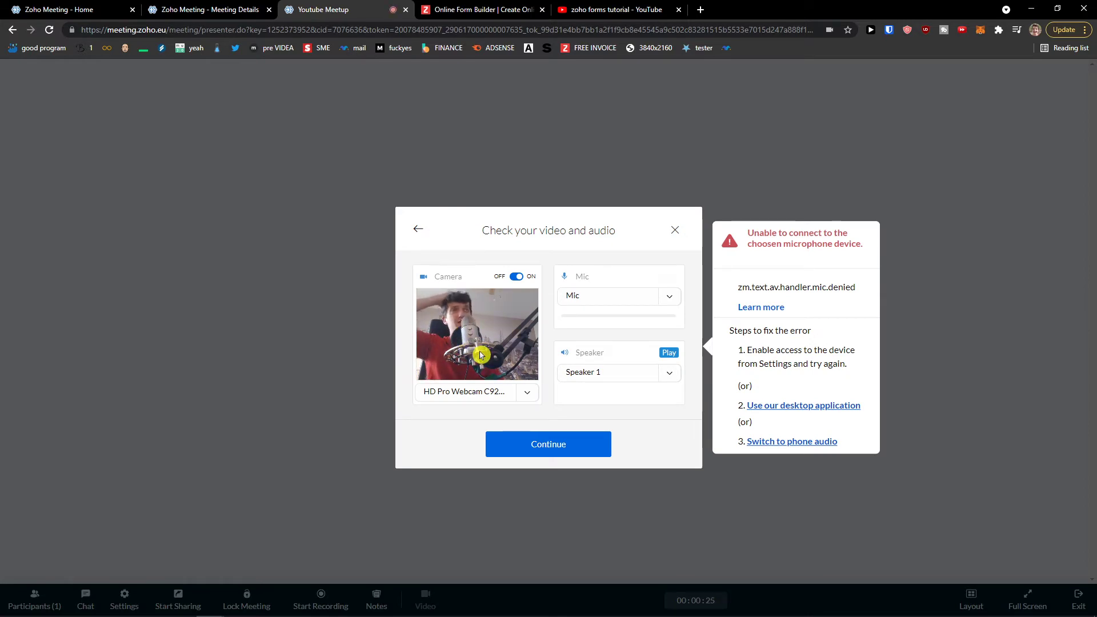
Select microphone 1 as the mic and check the available speaker and camera choices.
click(671, 300)
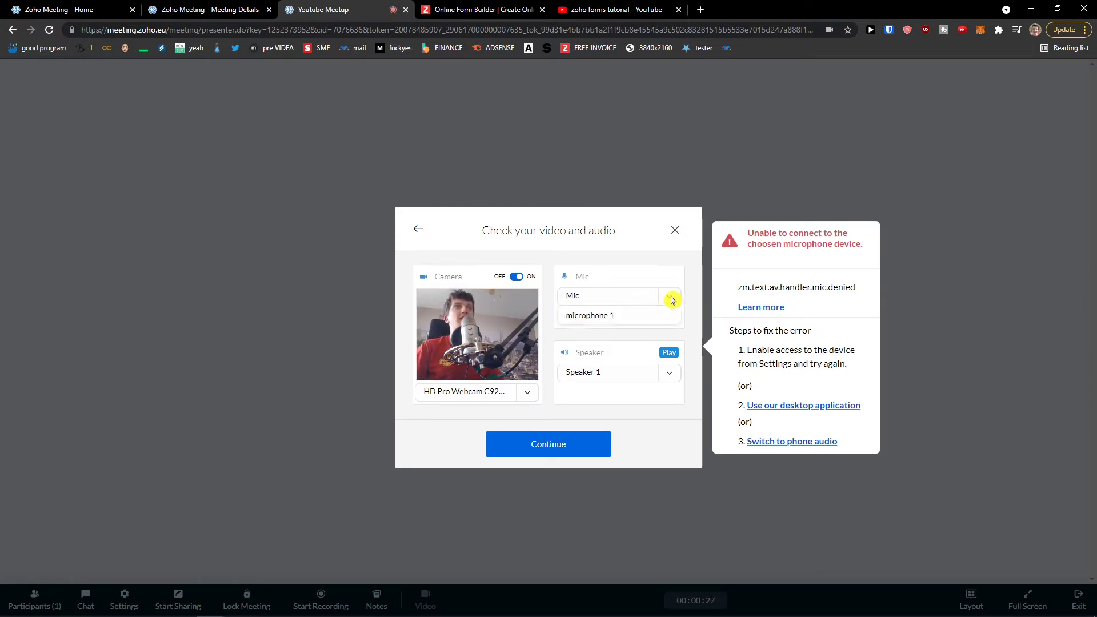
click(633, 321)
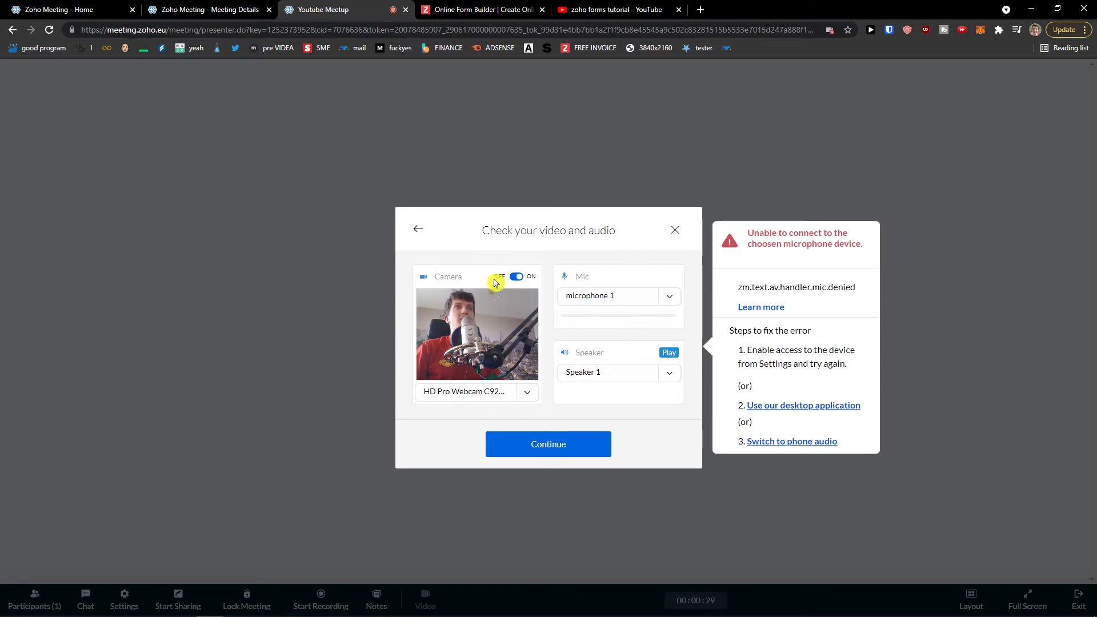
click(663, 376)
click(654, 395)
click(657, 349)
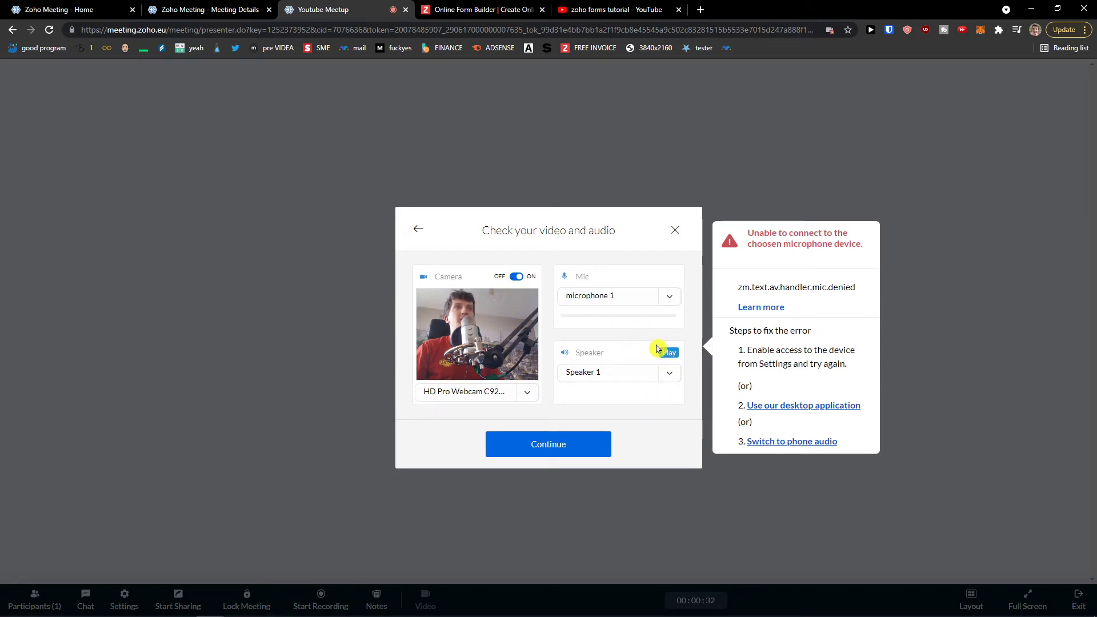
click(527, 394)
click(527, 396)
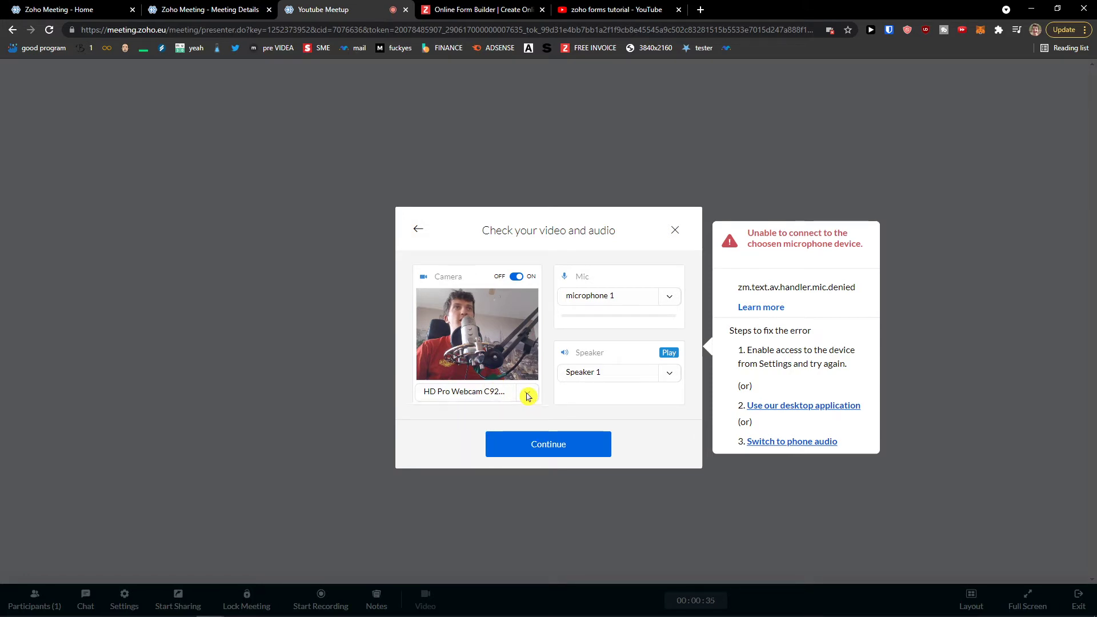
Enter the meeting with the chosen devices, dismiss the invitation and notice dialogs, and look over the participant list.
click(577, 448)
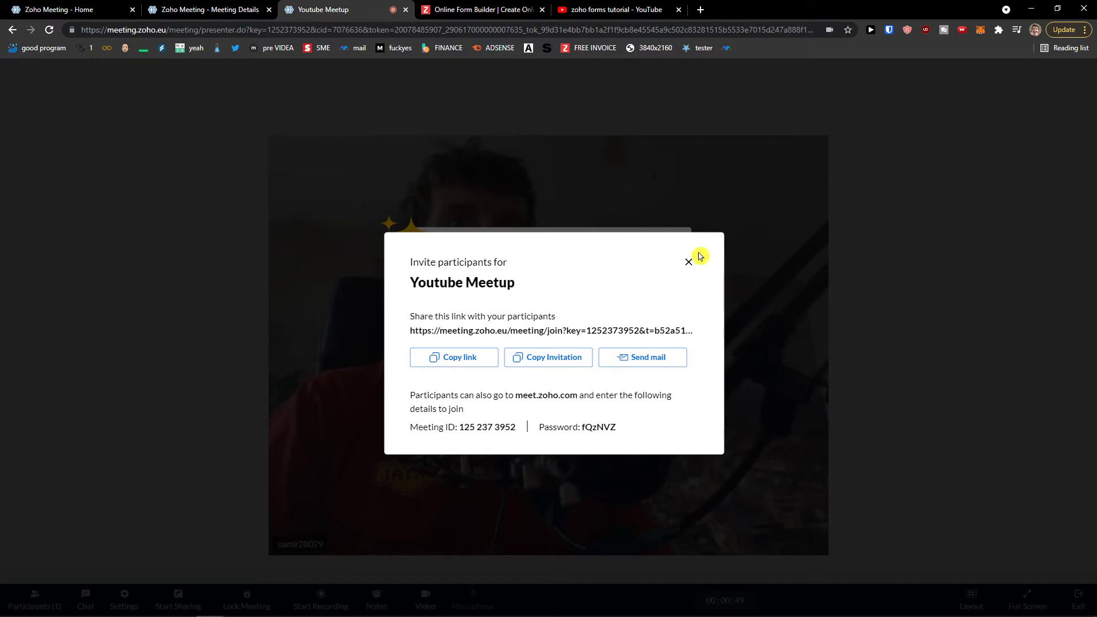
click(689, 263)
click(549, 423)
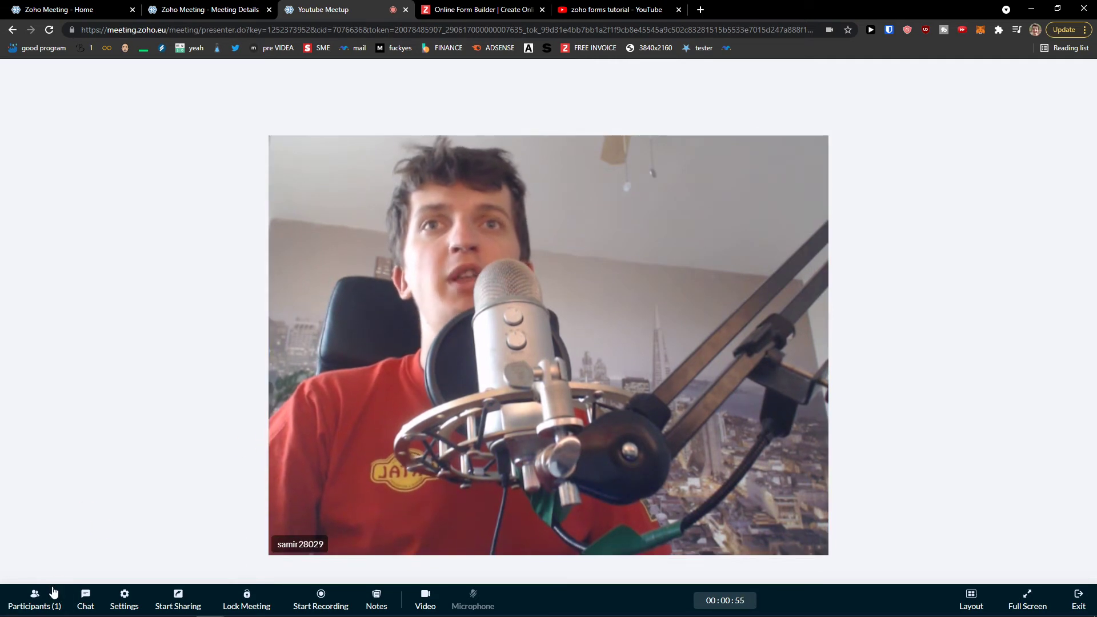
click(41, 606)
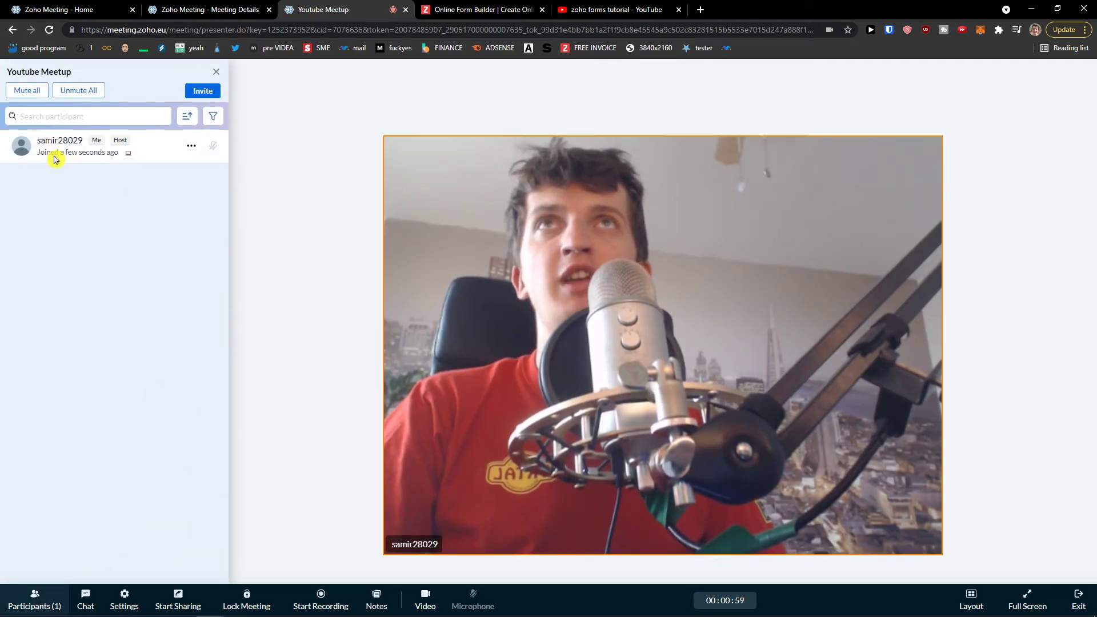
click(216, 72)
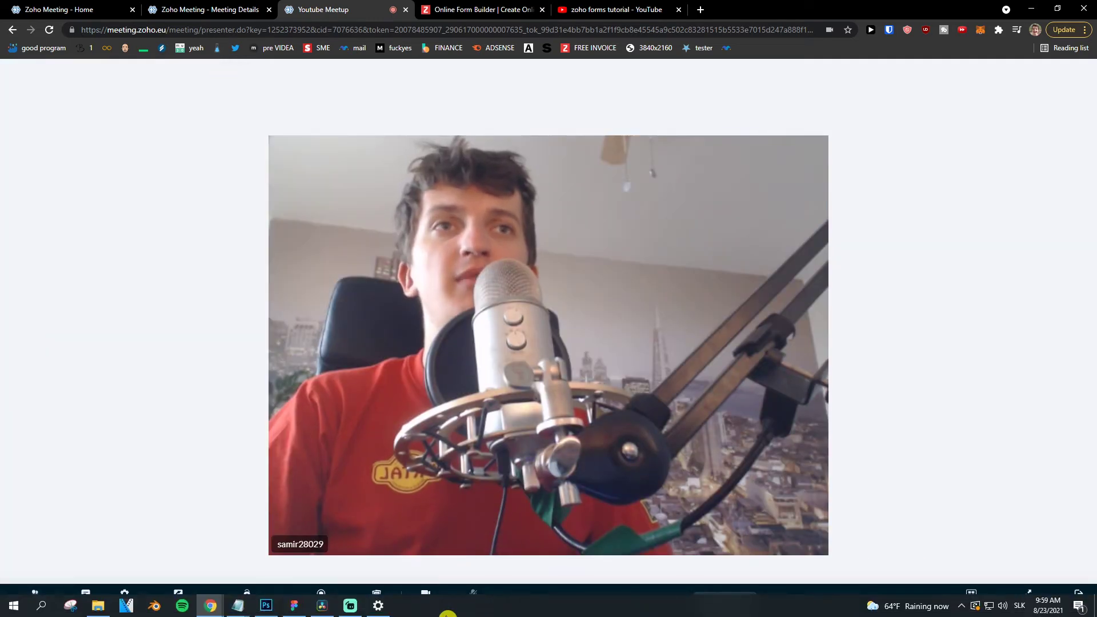
Join the started meeting as the participant from the incognito window, and return to the host's window.
mouse_move(222, 611)
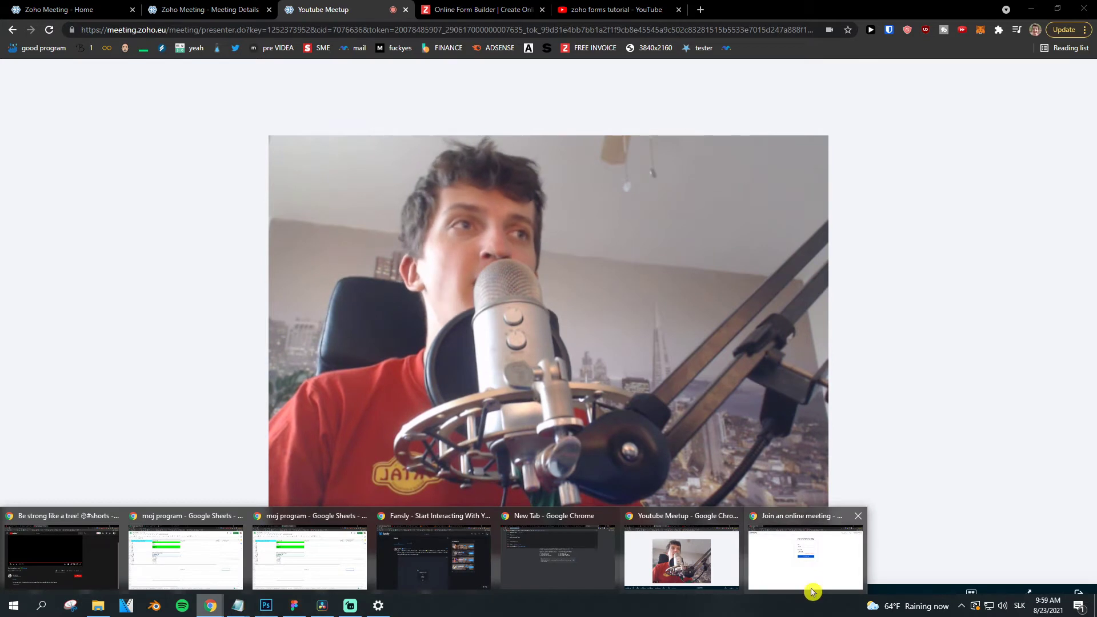
click(806, 578)
click(514, 303)
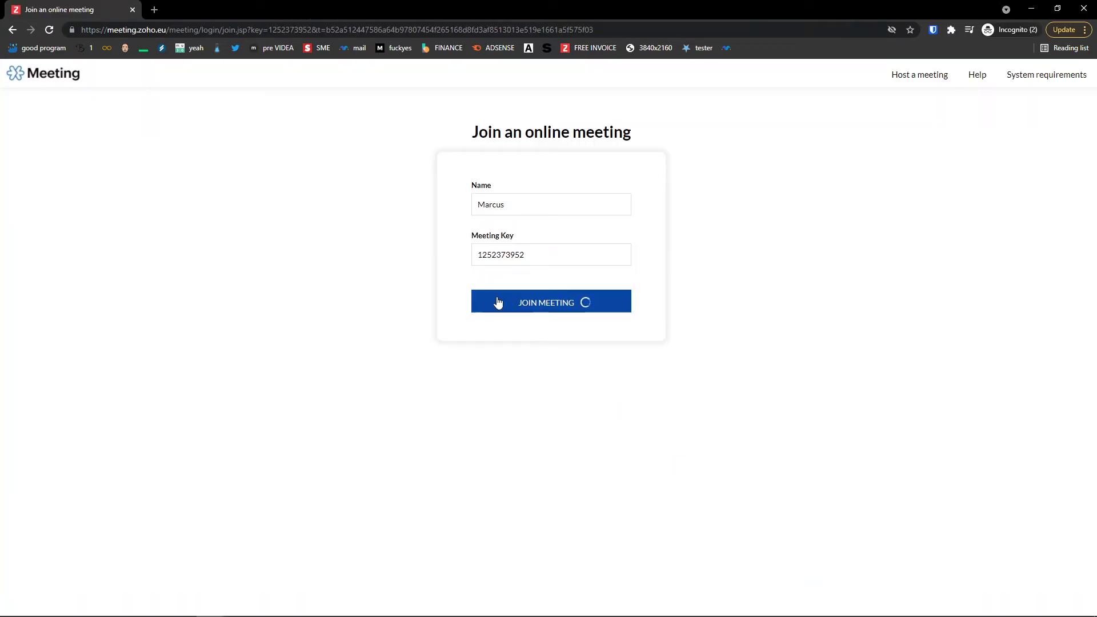
click(1026, 13)
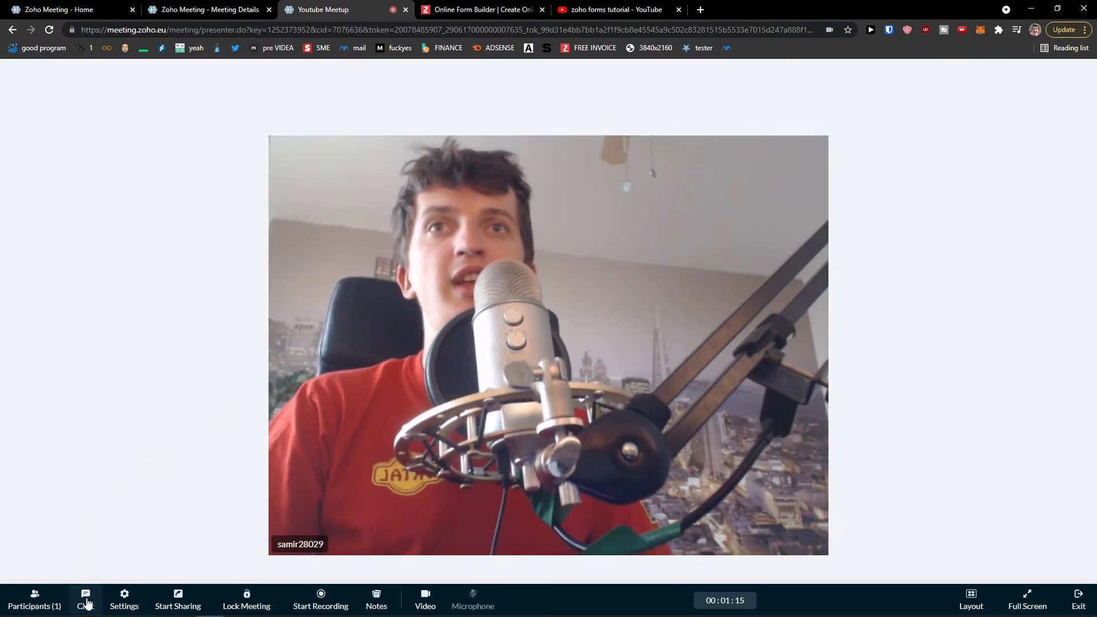
Check the chat and look over the meeting's video, audio, preference and network settings.
click(86, 601)
click(85, 601)
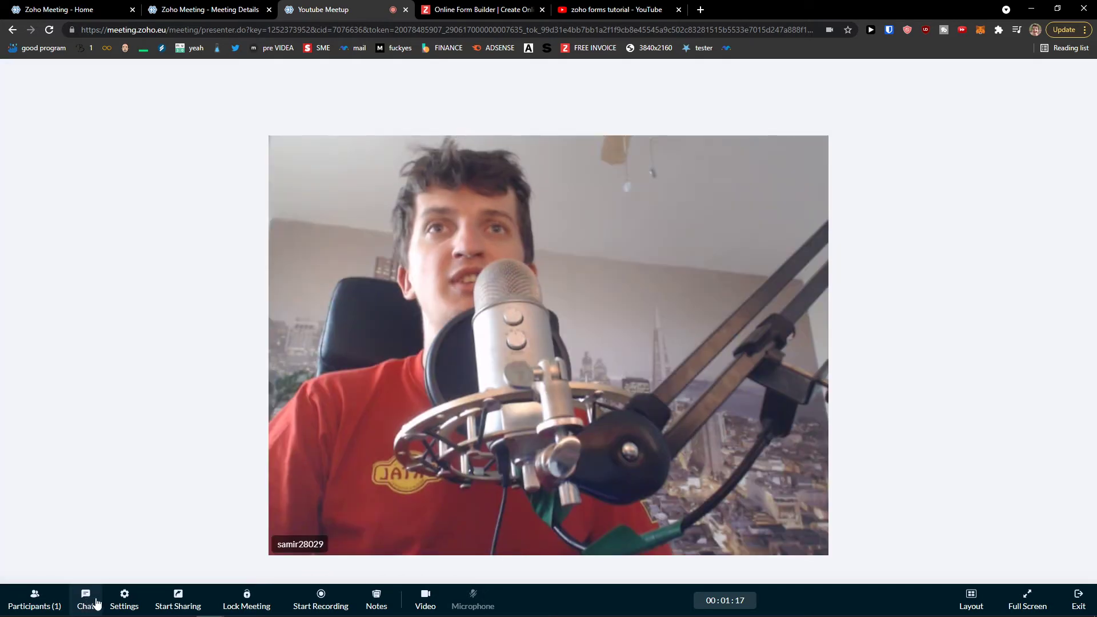
click(124, 604)
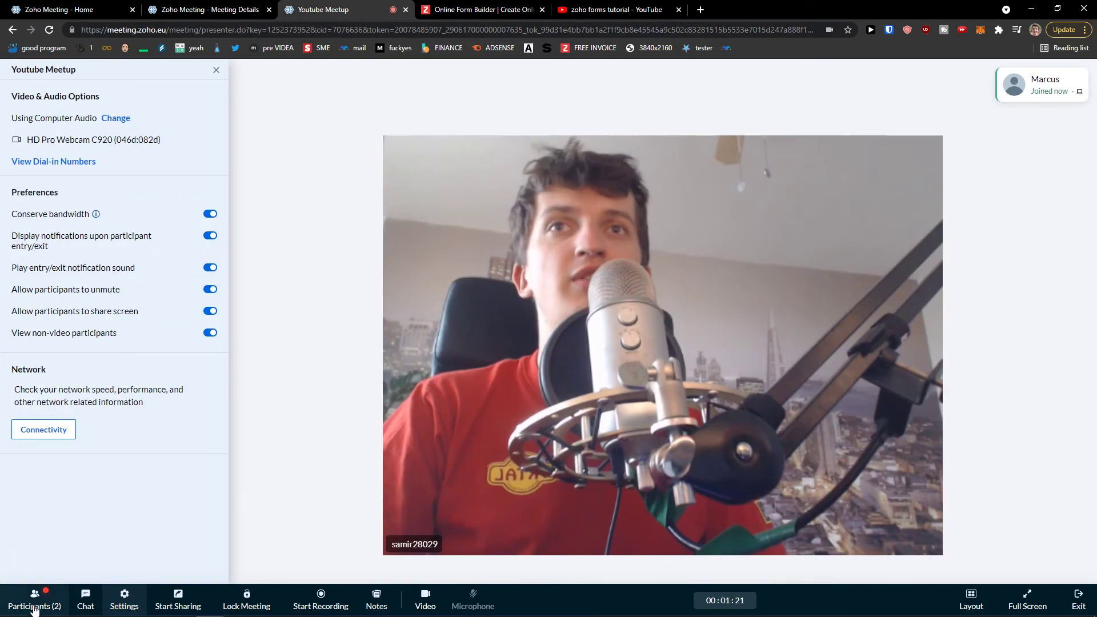
click(216, 69)
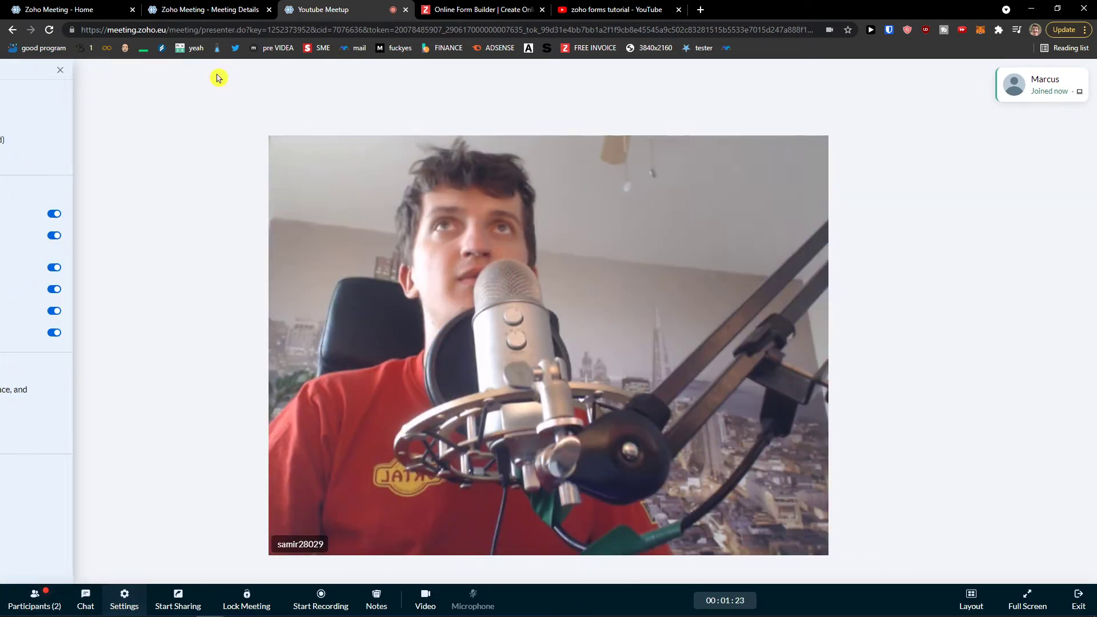
Open the participant list in the host's meeting.
click(41, 612)
click(20, 594)
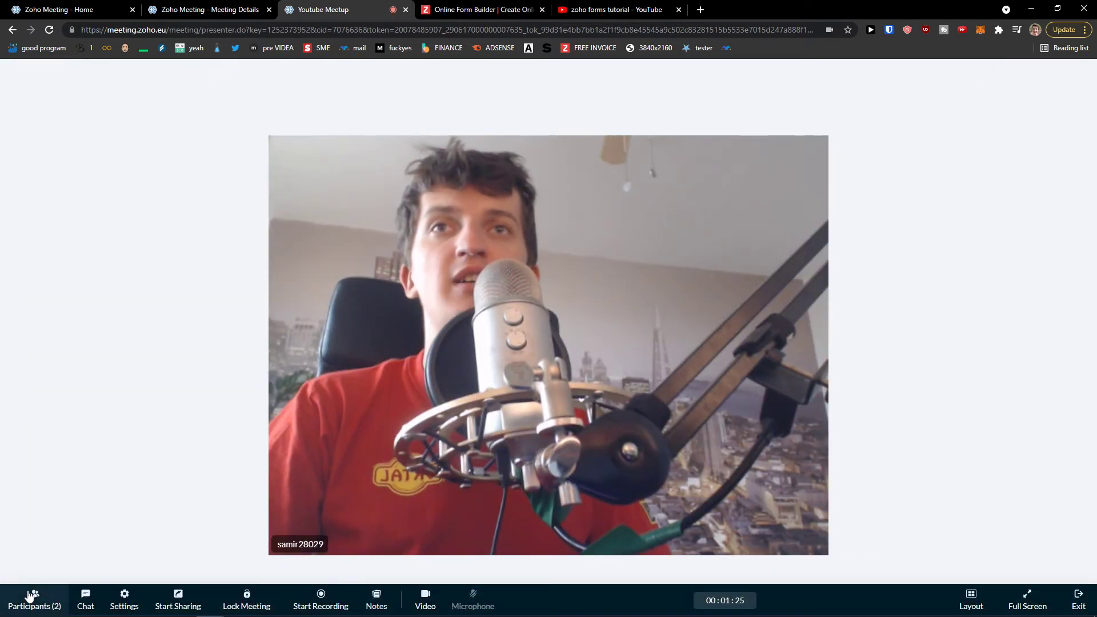
click(23, 593)
In the participant's incognito window, view the phone call option, choose Computer Audio, and dismiss the video check and interface update notice.
key(alt+Tab)
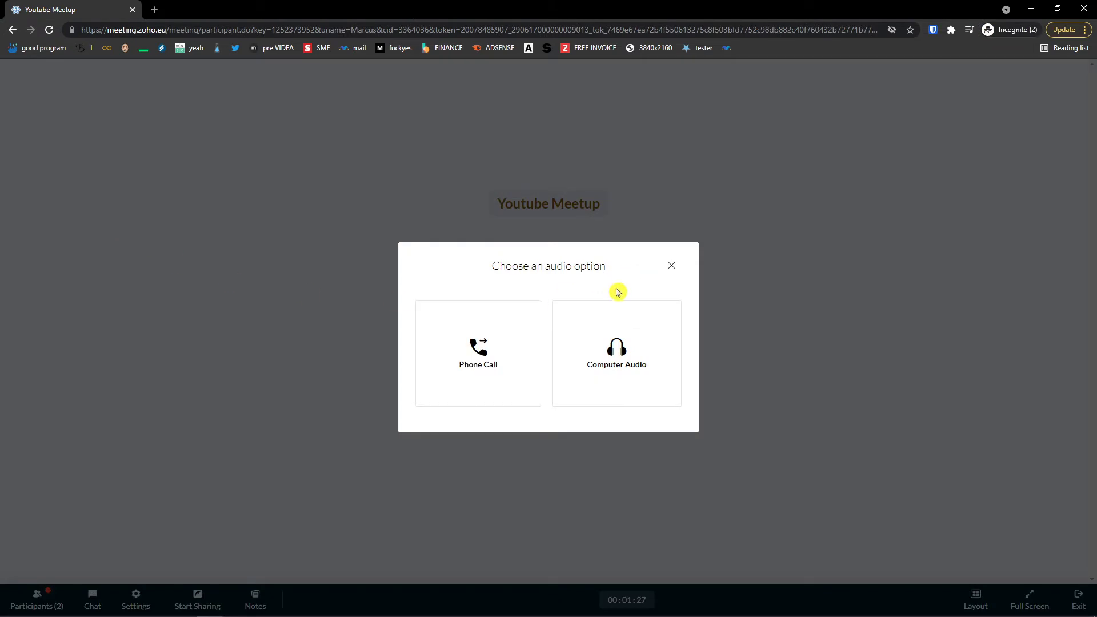
click(451, 344)
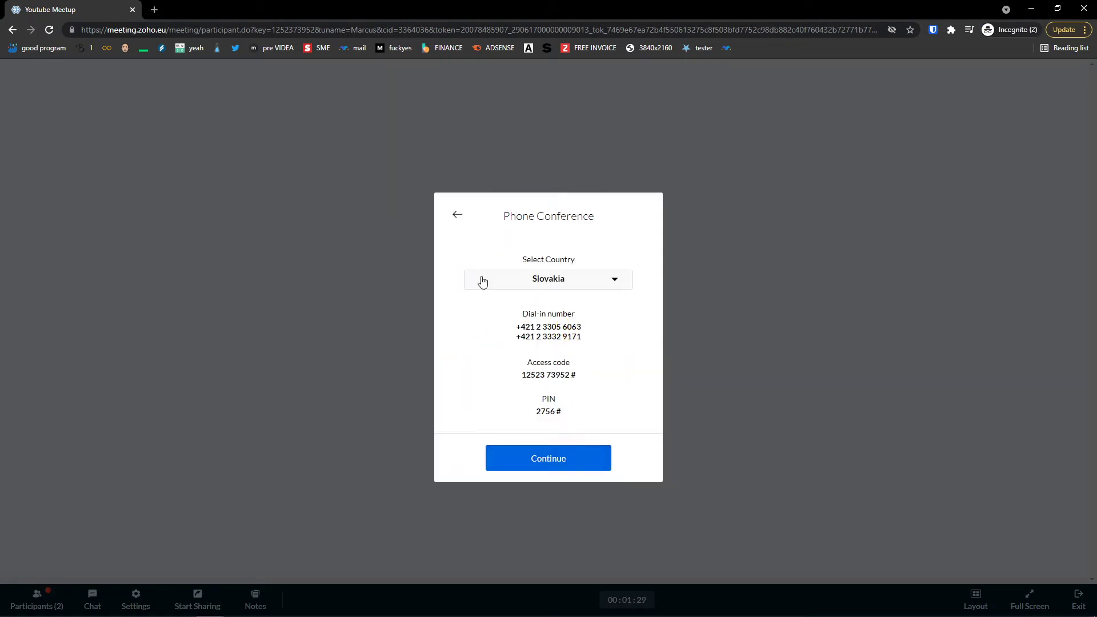
click(457, 215)
click(598, 350)
click(444, 308)
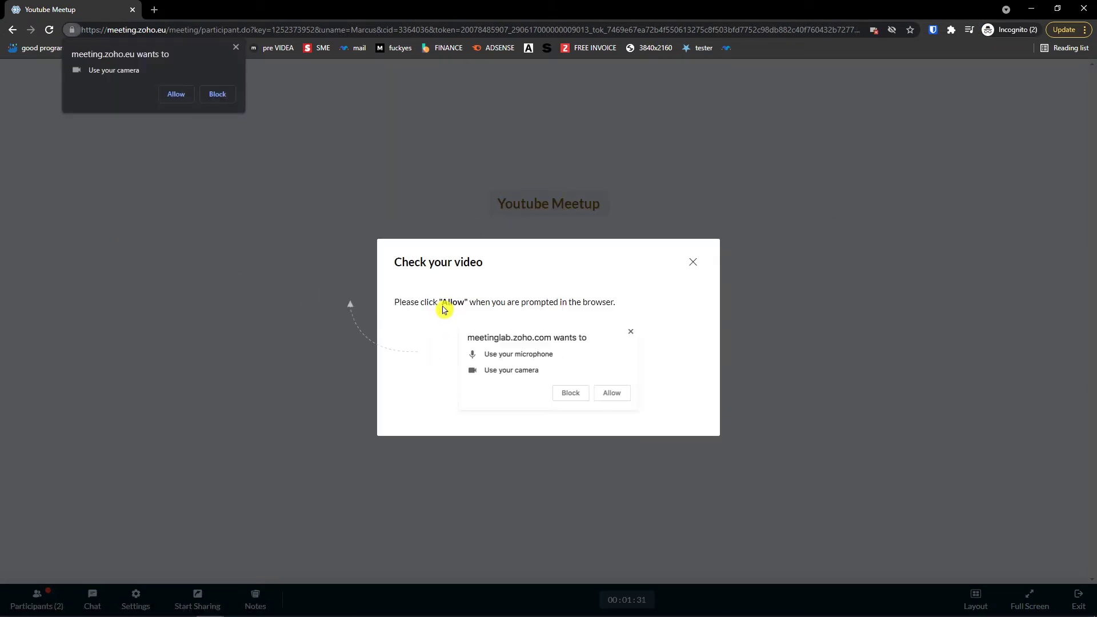
click(693, 263)
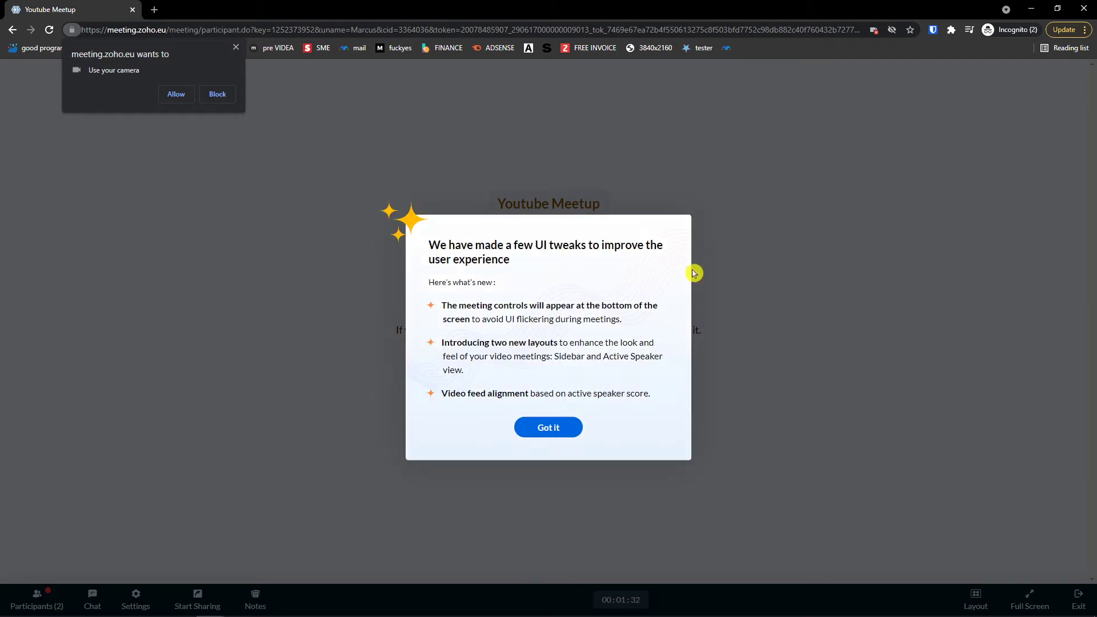
click(554, 427)
Return to the host's meeting and examine the actions available for the listed participants.
key(alt+Tab)
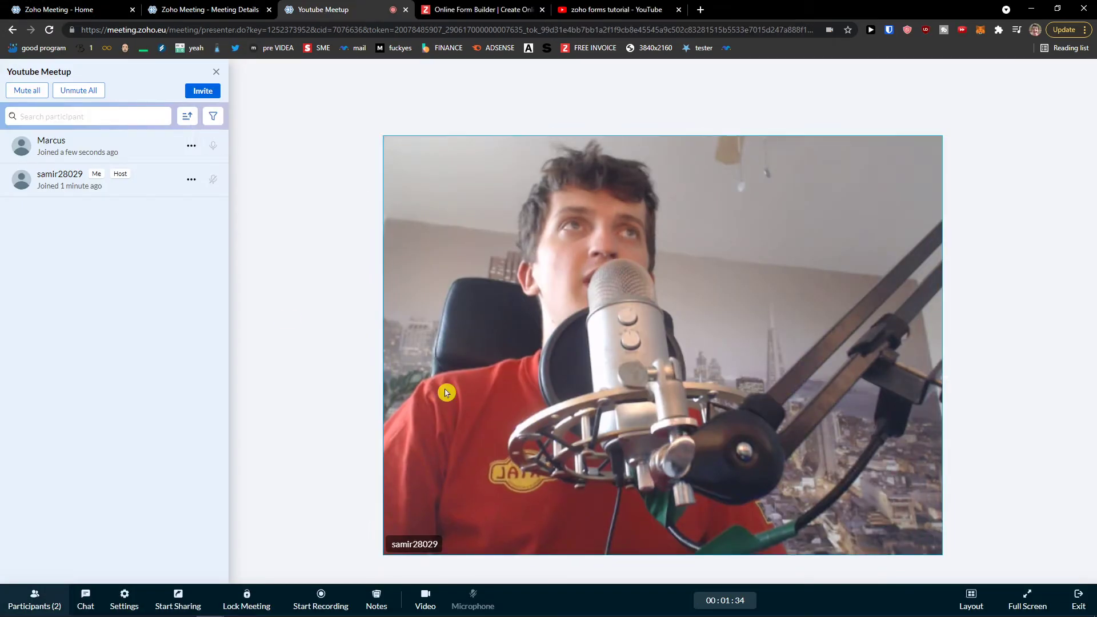
click(191, 180)
click(193, 182)
click(191, 146)
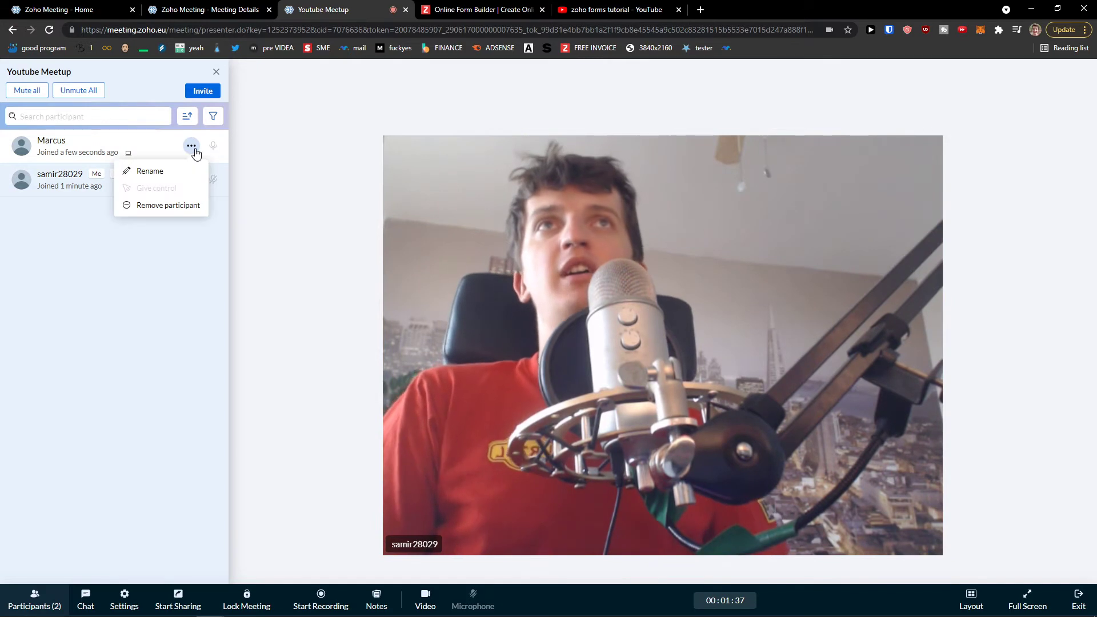
click(176, 277)
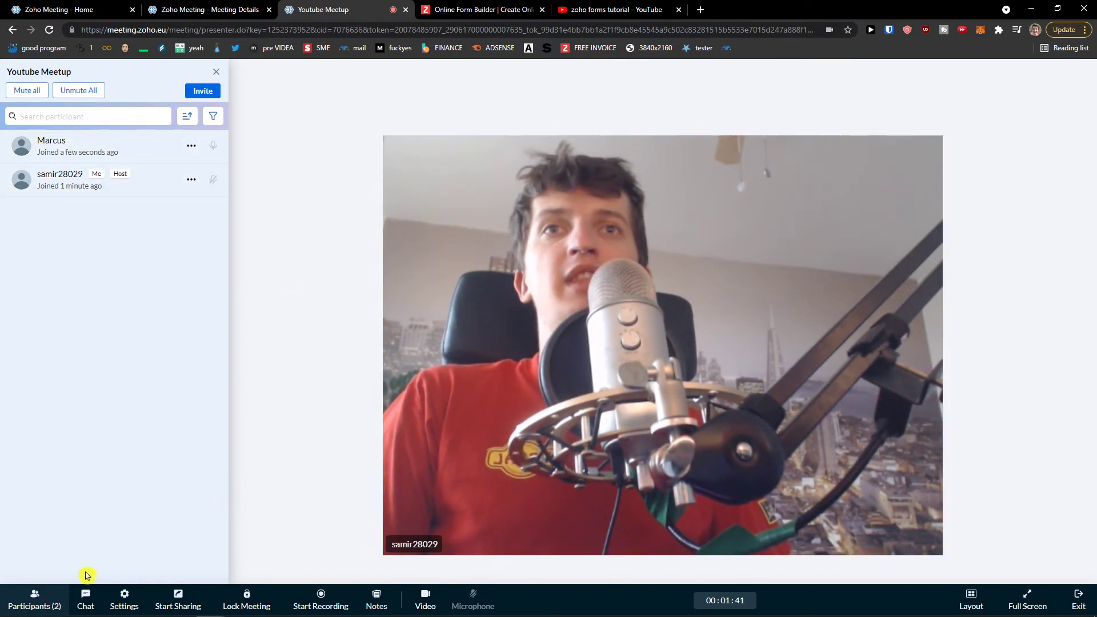
Open the meeting settings and start sharing the entire Screen 1 with the participants.
click(120, 603)
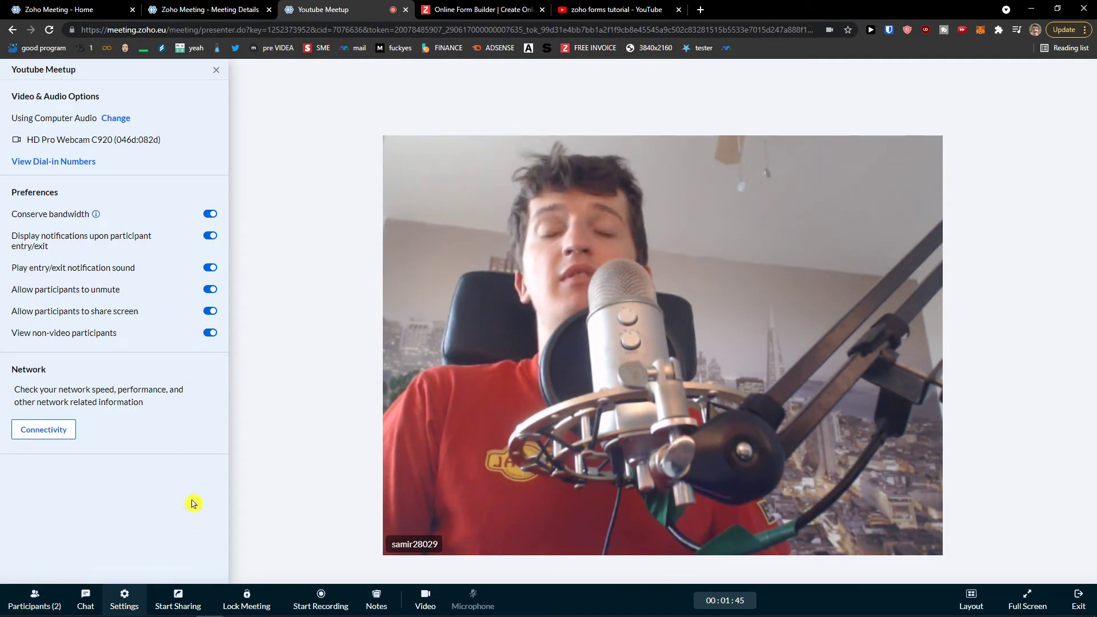
click(181, 604)
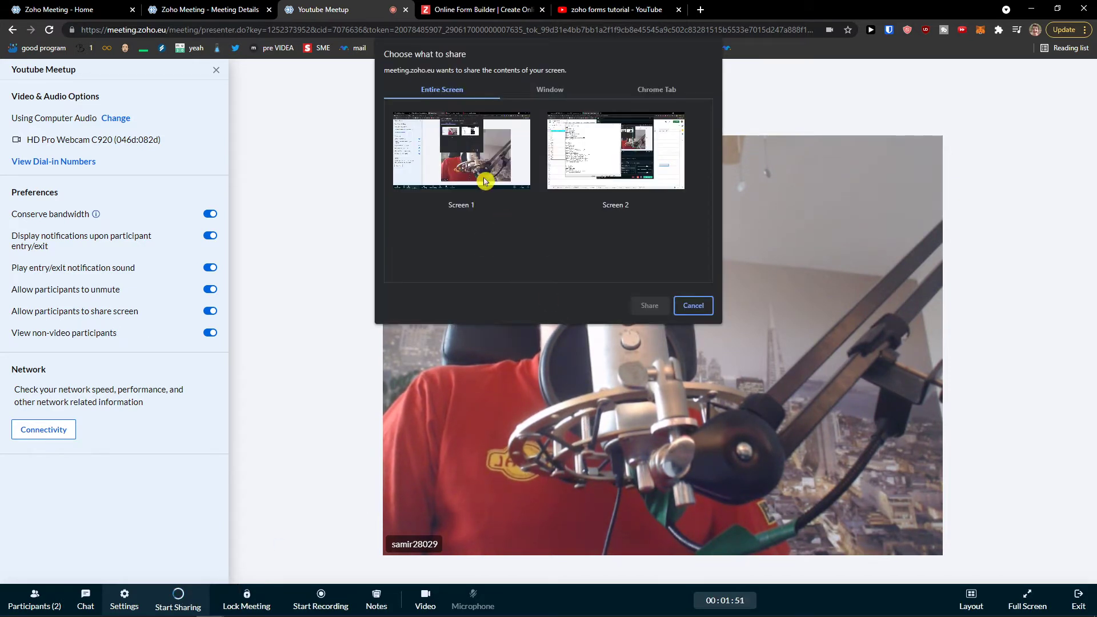
click(485, 181)
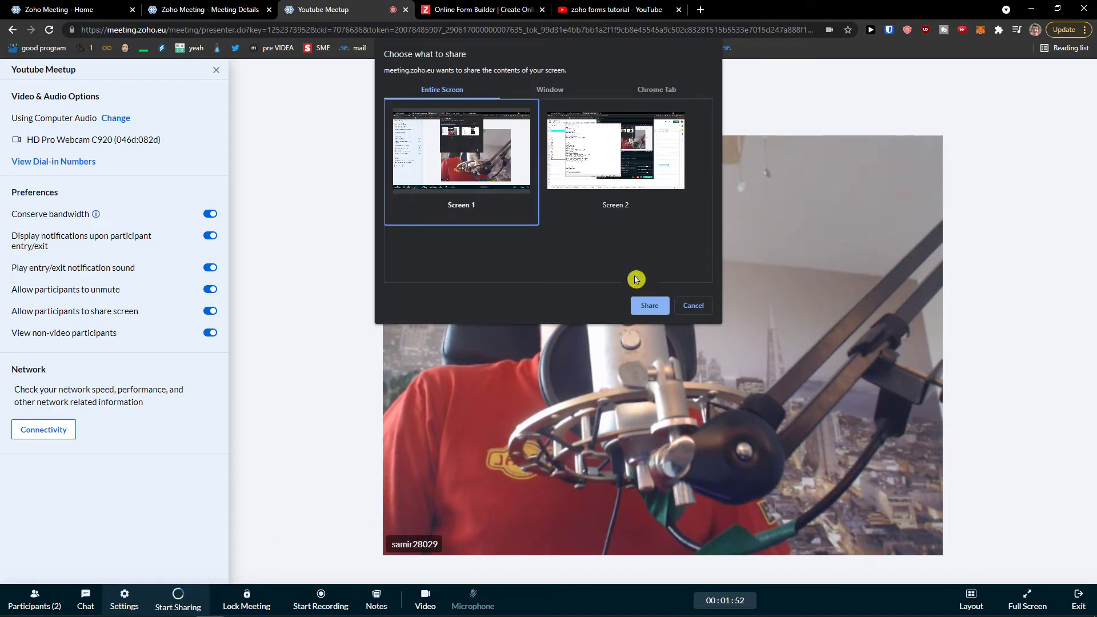
click(649, 309)
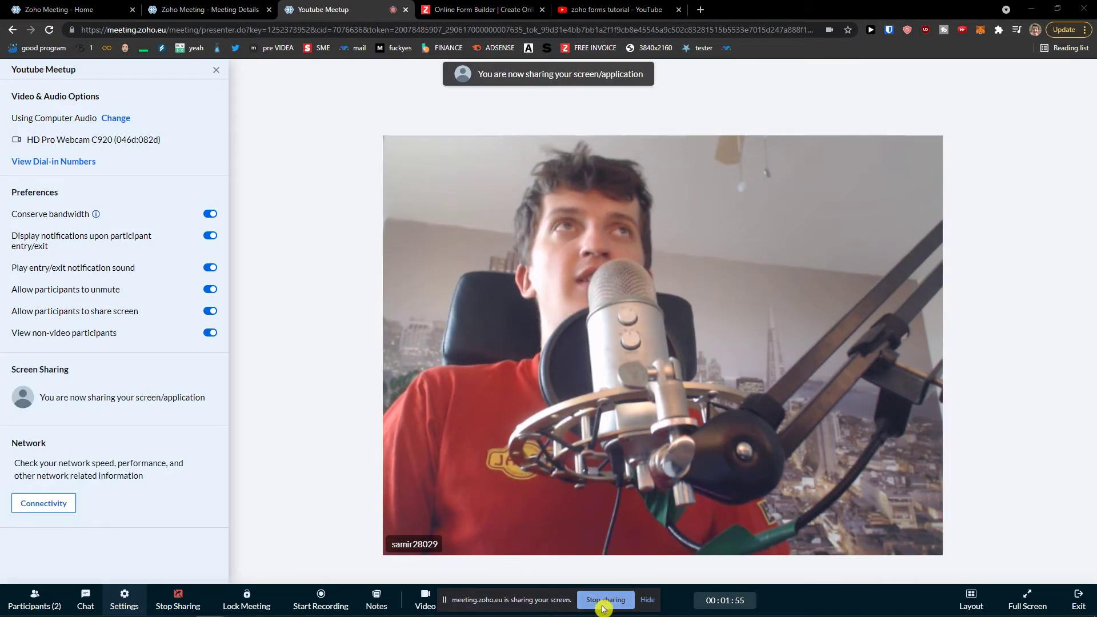
Look through the open windows while presenting, return to the host's meeting, and stop the screen sharing.
key(alt+Tab)
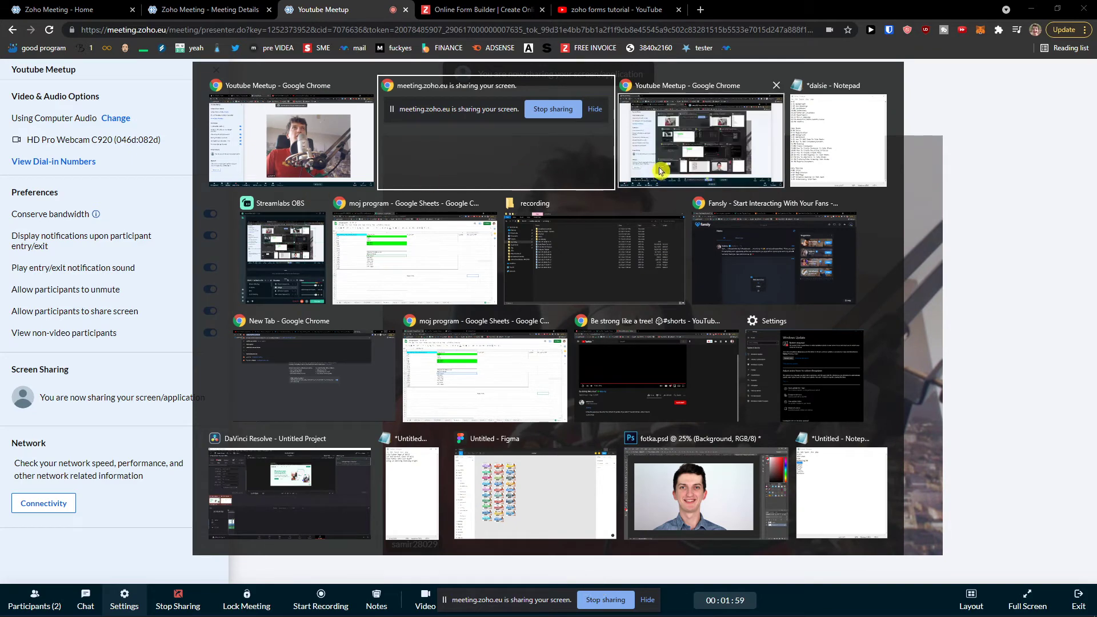
key(alt+Tab)
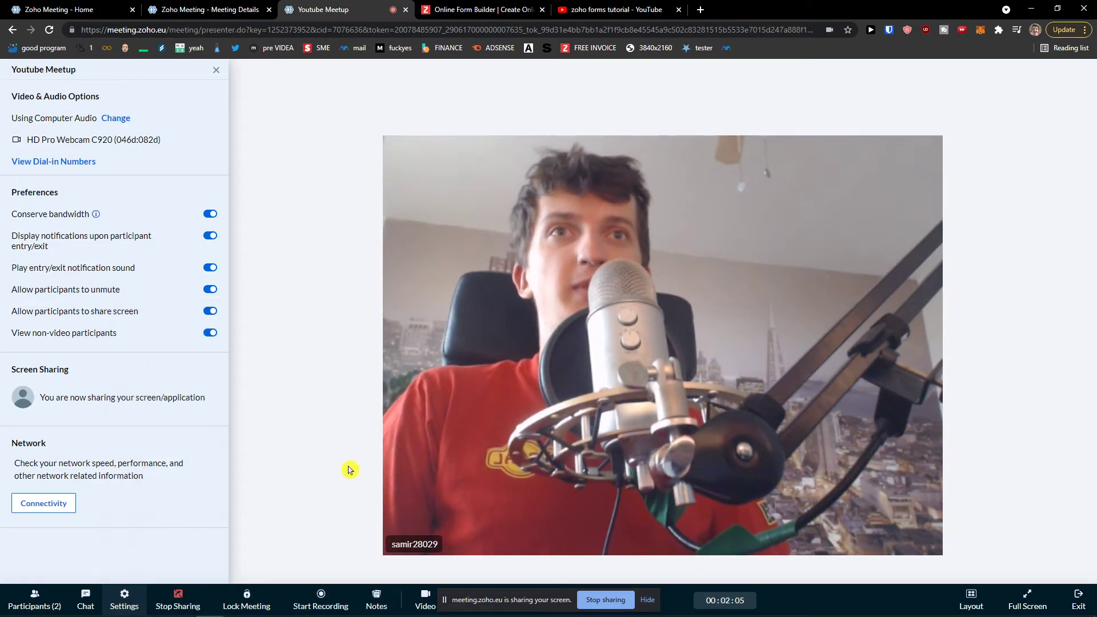
click(605, 600)
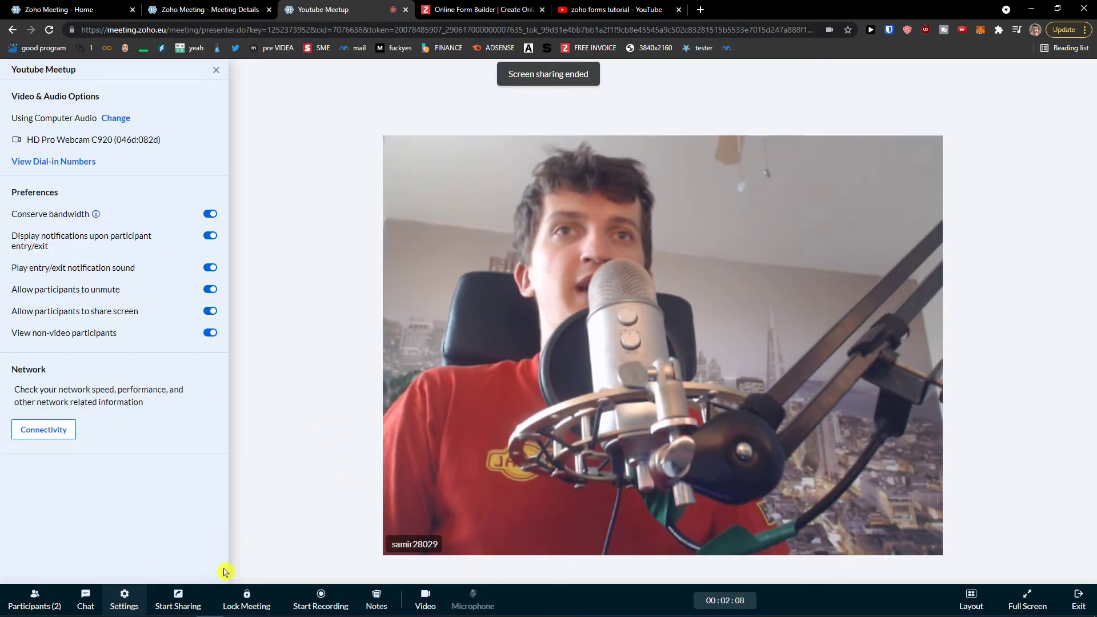
Try locking and unlocking the meeting, and briefly start and stop a recording of it.
click(248, 600)
click(263, 604)
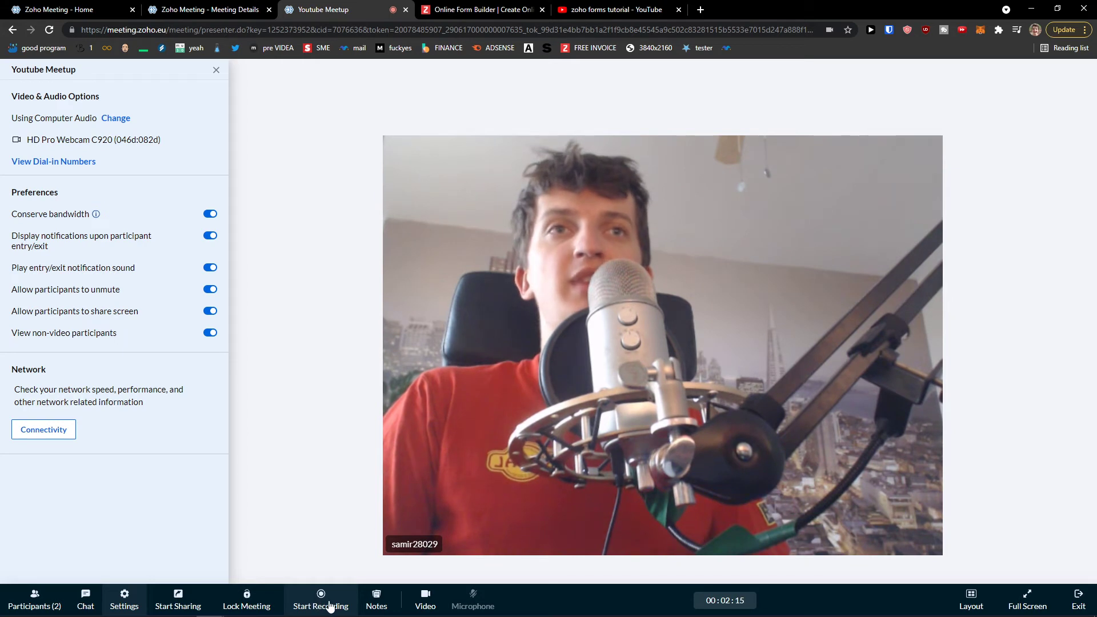
click(326, 601)
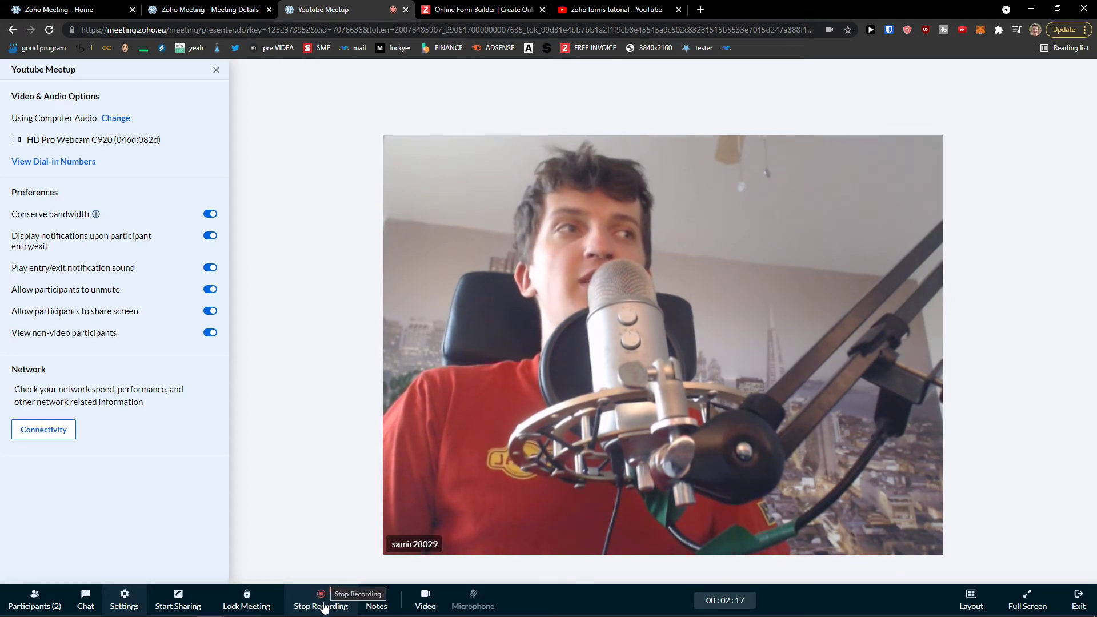
click(322, 607)
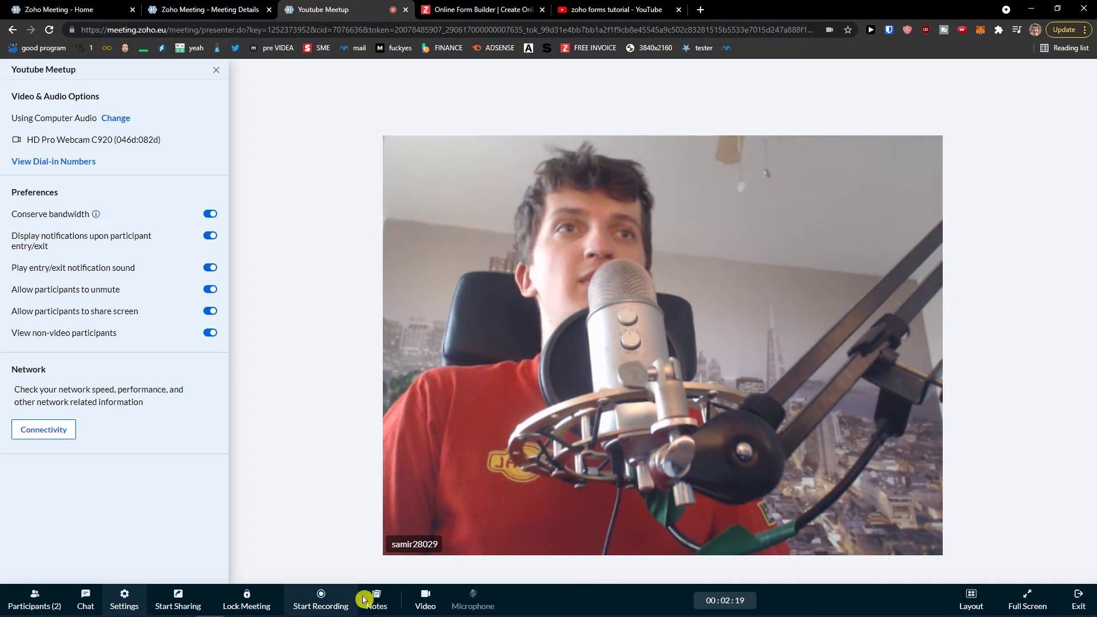
Turn off the host's camera, and view the empty meeting notes before closing them.
click(425, 599)
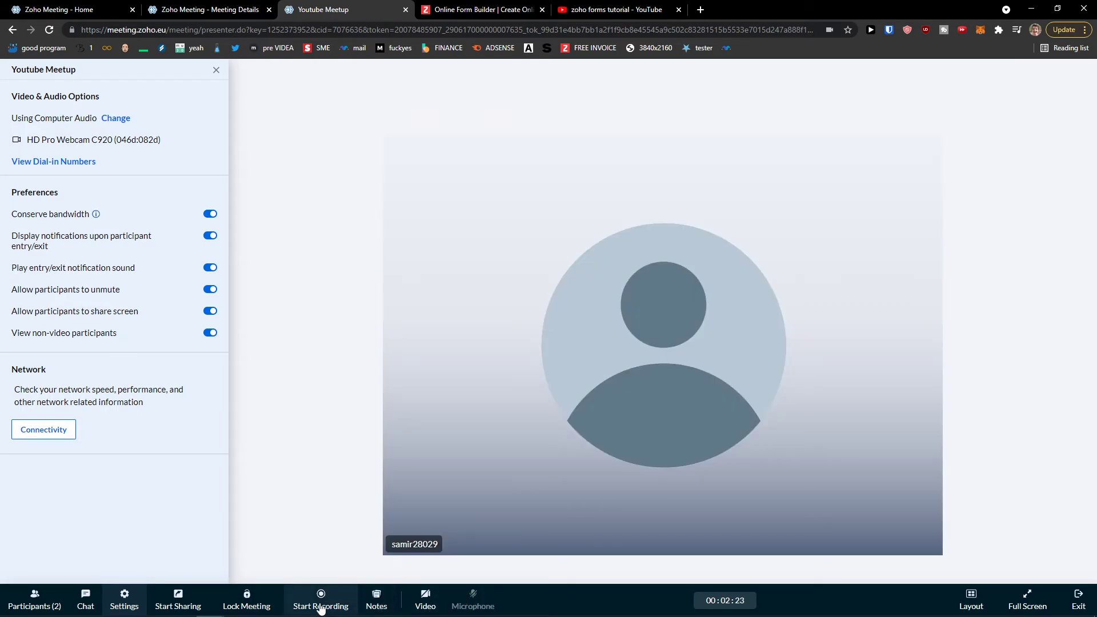
click(368, 603)
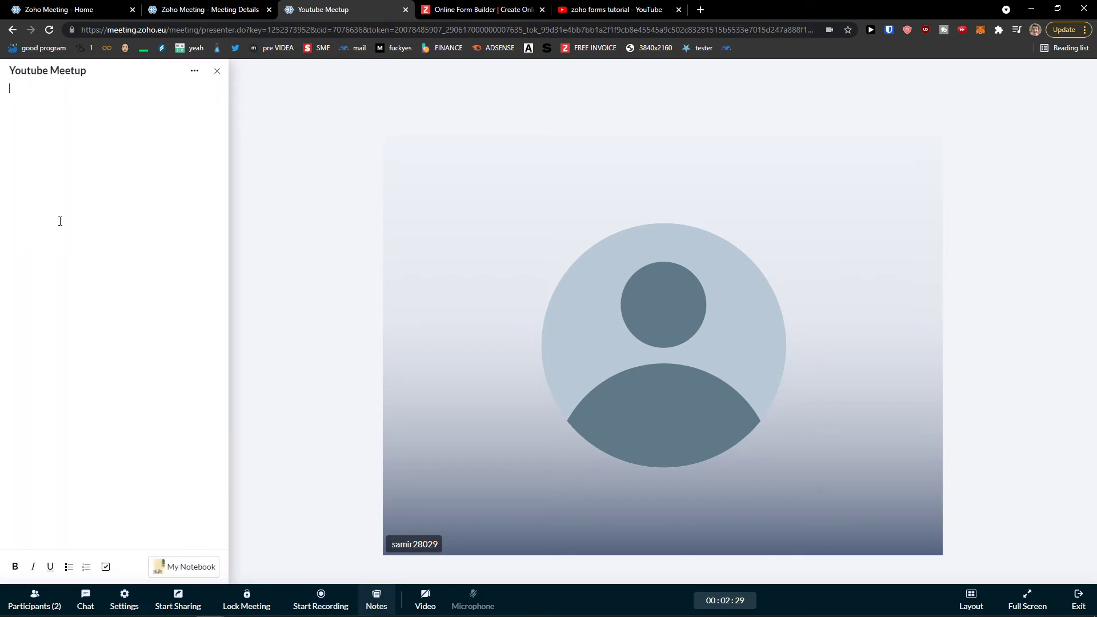
click(218, 72)
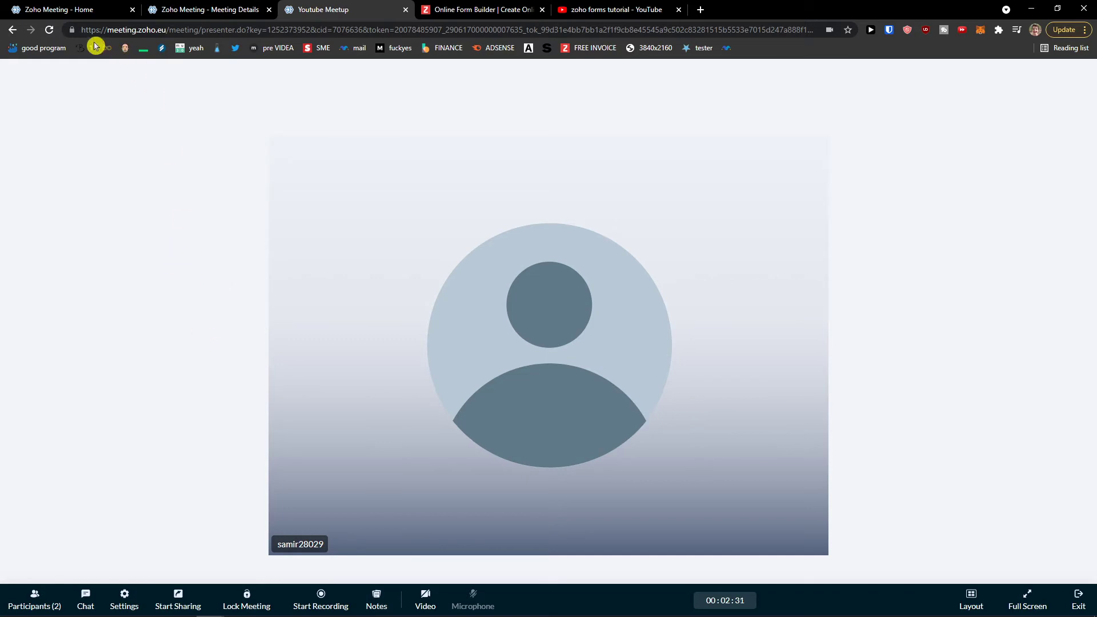
Set the browser's microphone permission for the meeting site to Allow.
click(72, 30)
click(196, 142)
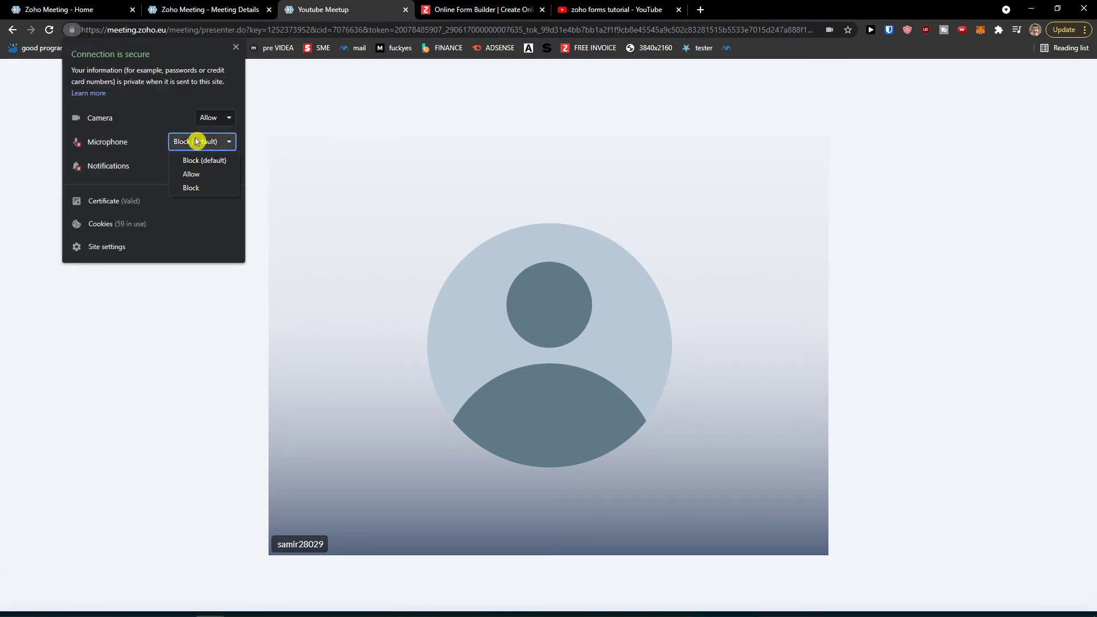
click(196, 175)
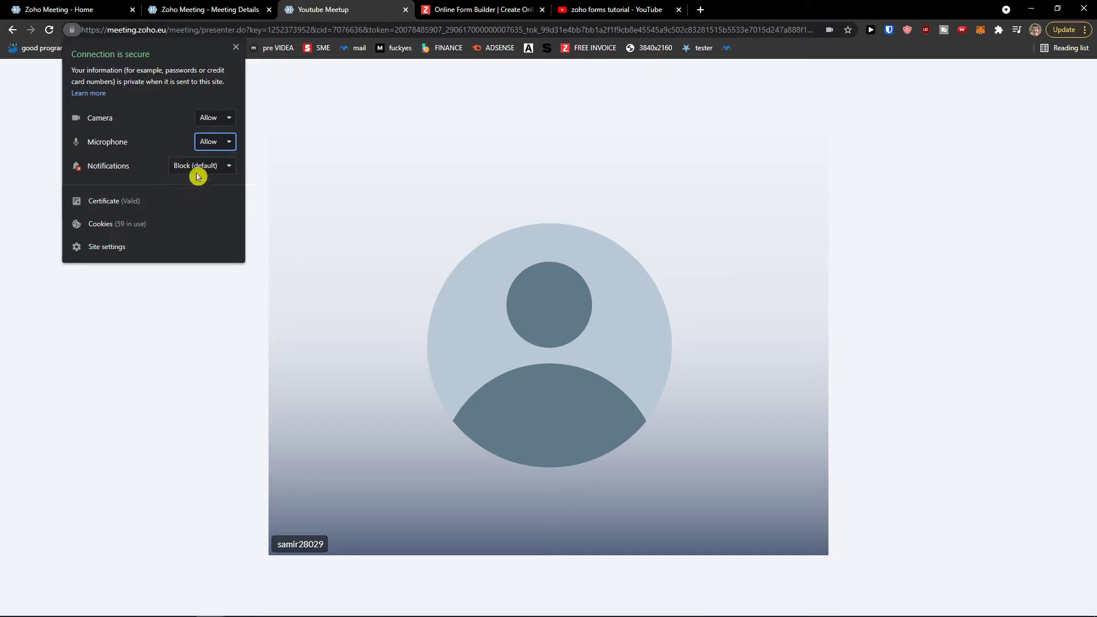
click(206, 400)
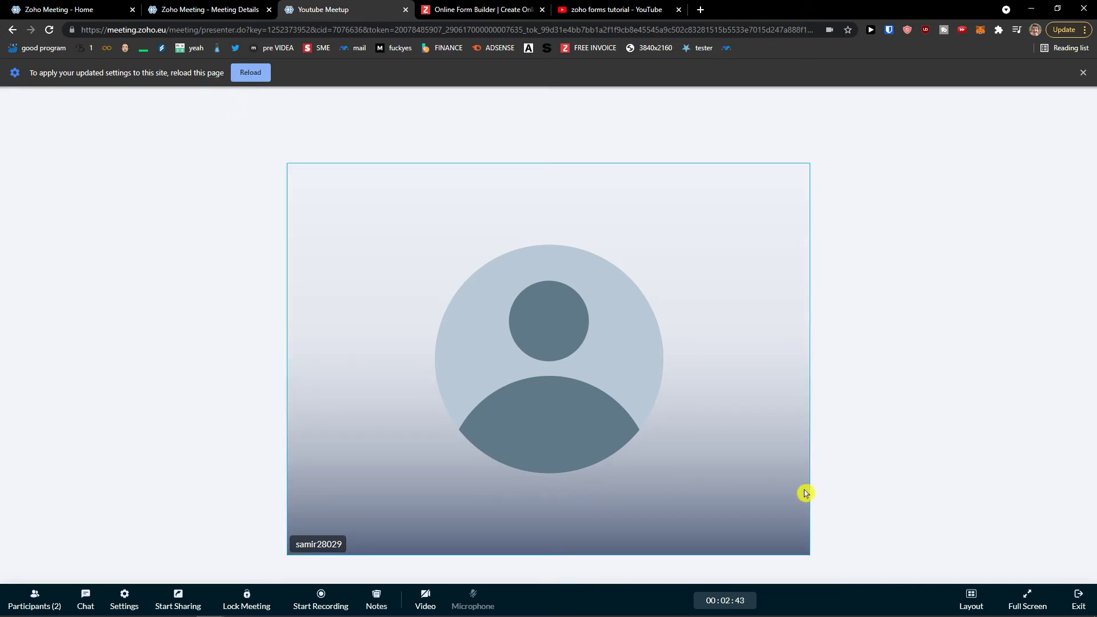
View the available video layouts without changing the selection, and try the meeting's full-screen mode.
click(981, 604)
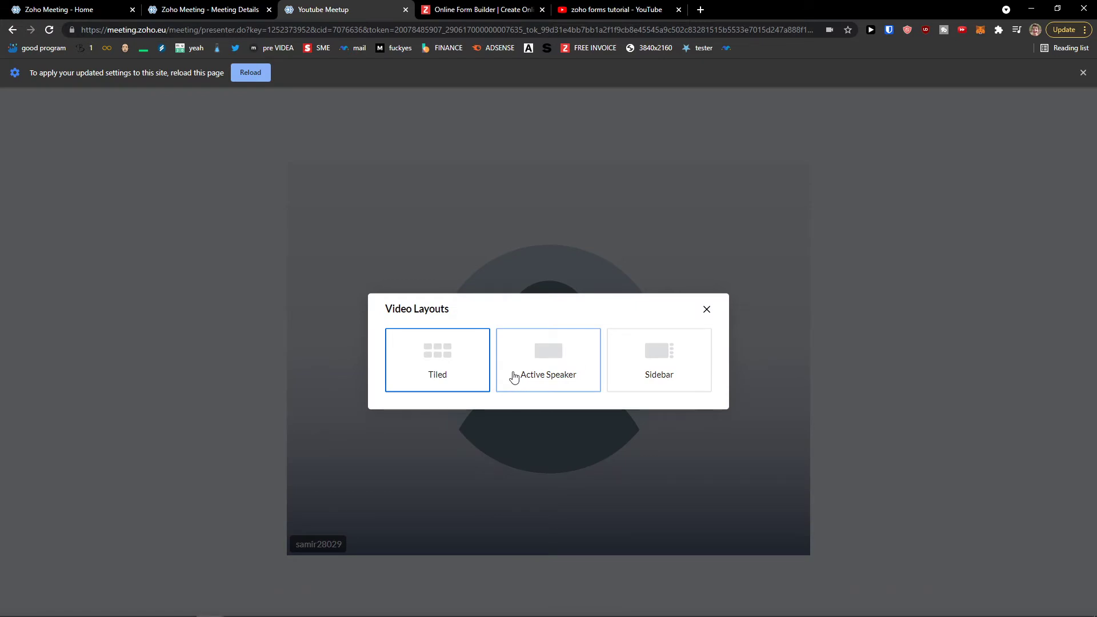
click(707, 309)
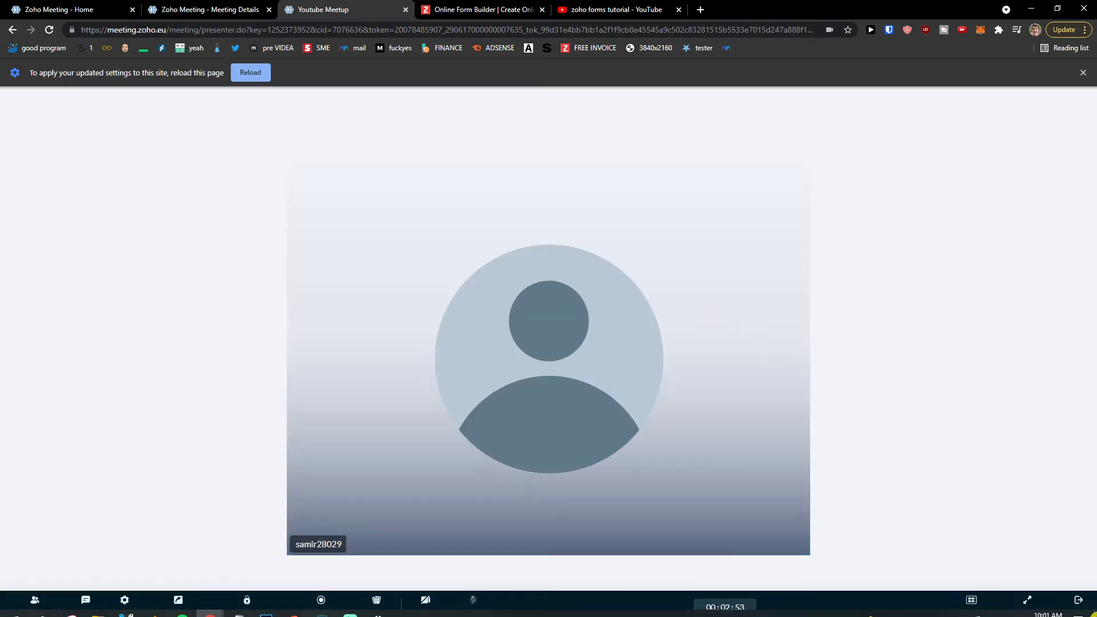
click(1026, 595)
click(1026, 597)
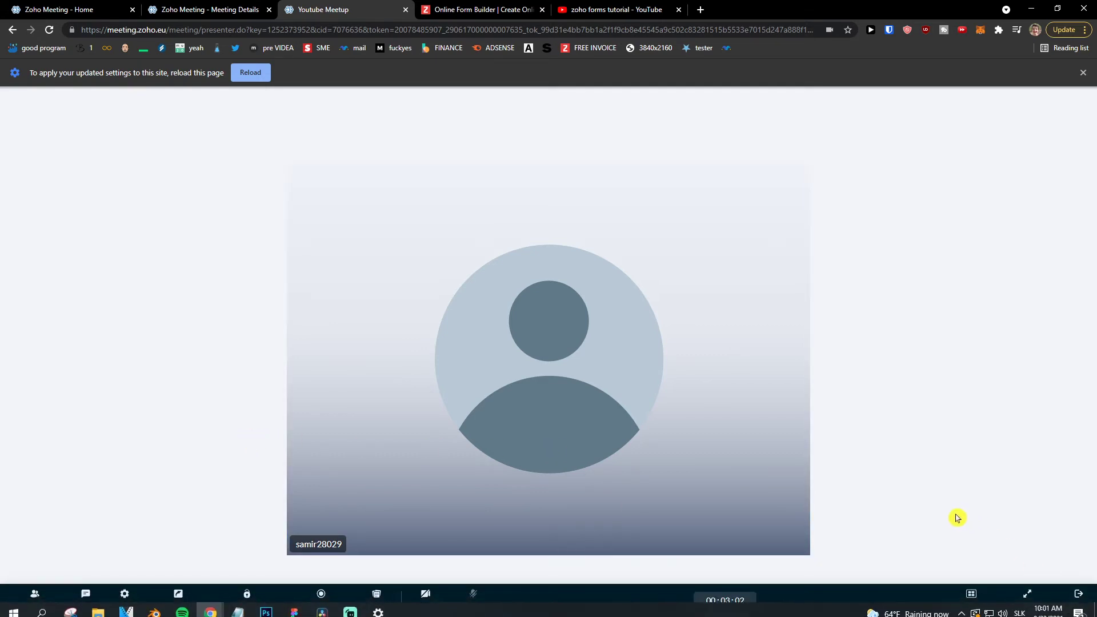
mouse_move(946, 510)
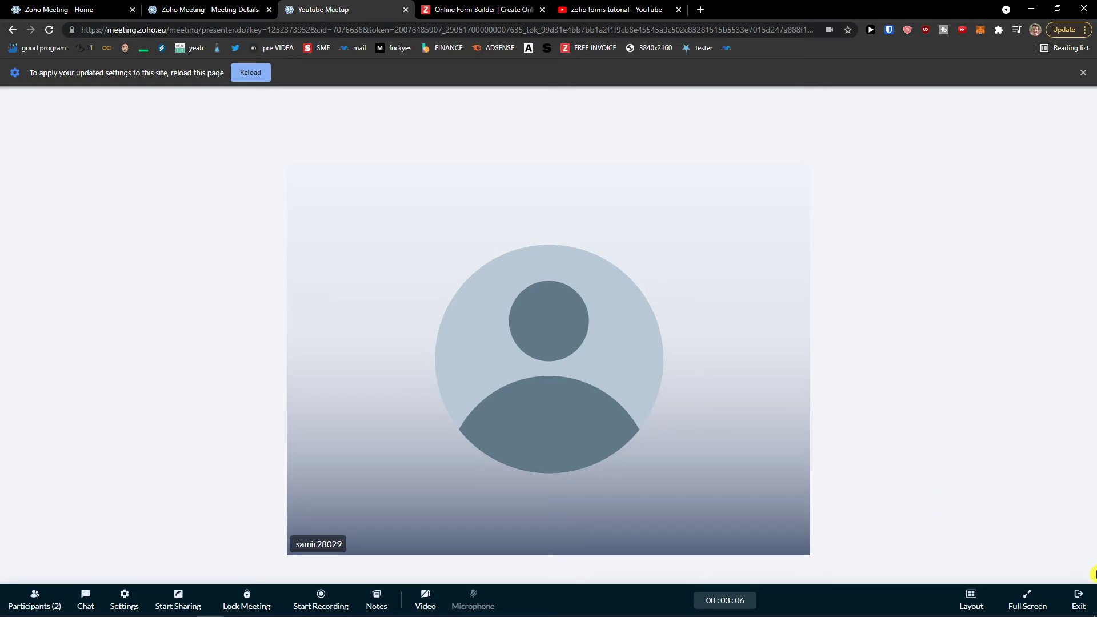
End the Youtube Meetup meeting as host and close the session summary.
click(1089, 603)
click(657, 391)
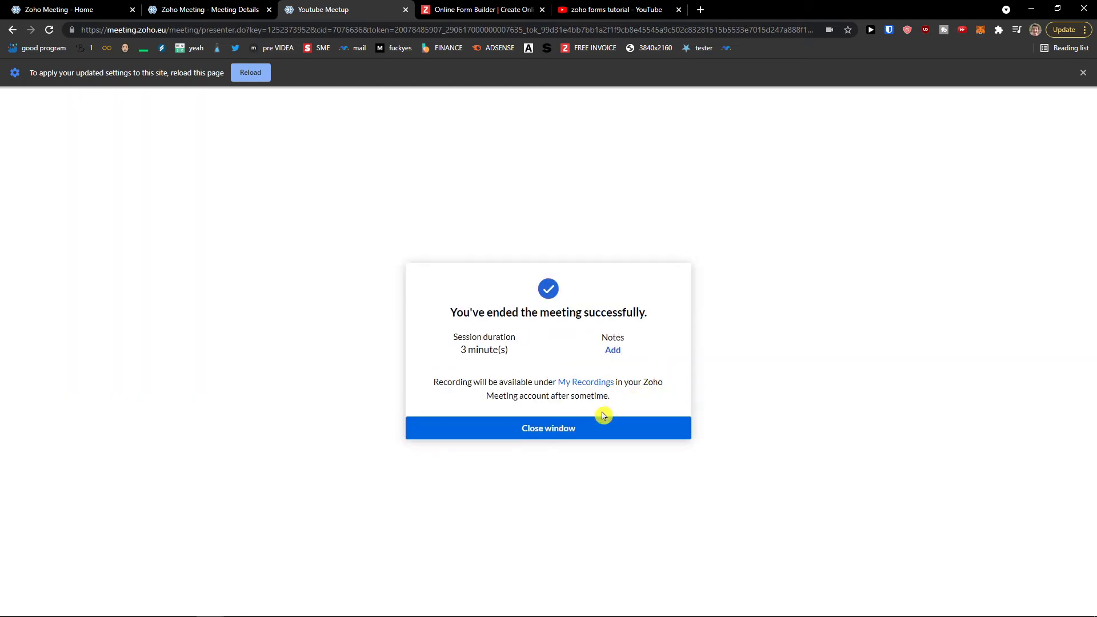
click(570, 439)
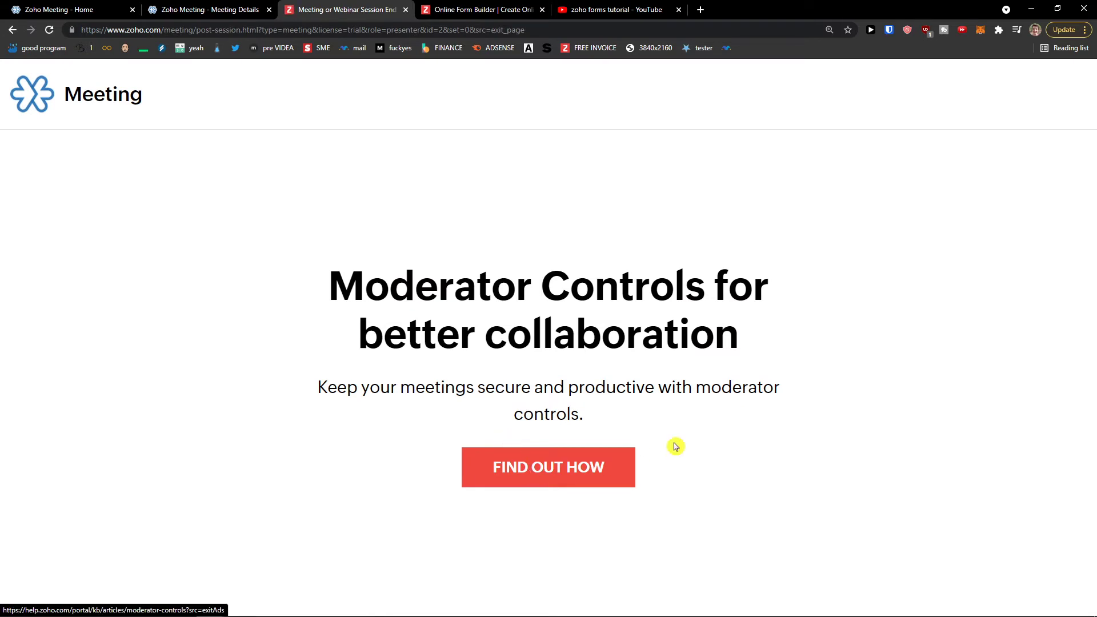
Open the moderator controls help article, and return to the Zoho Meeting home page by way of the upcoming meetings.
click(606, 481)
key(ctrl+0)
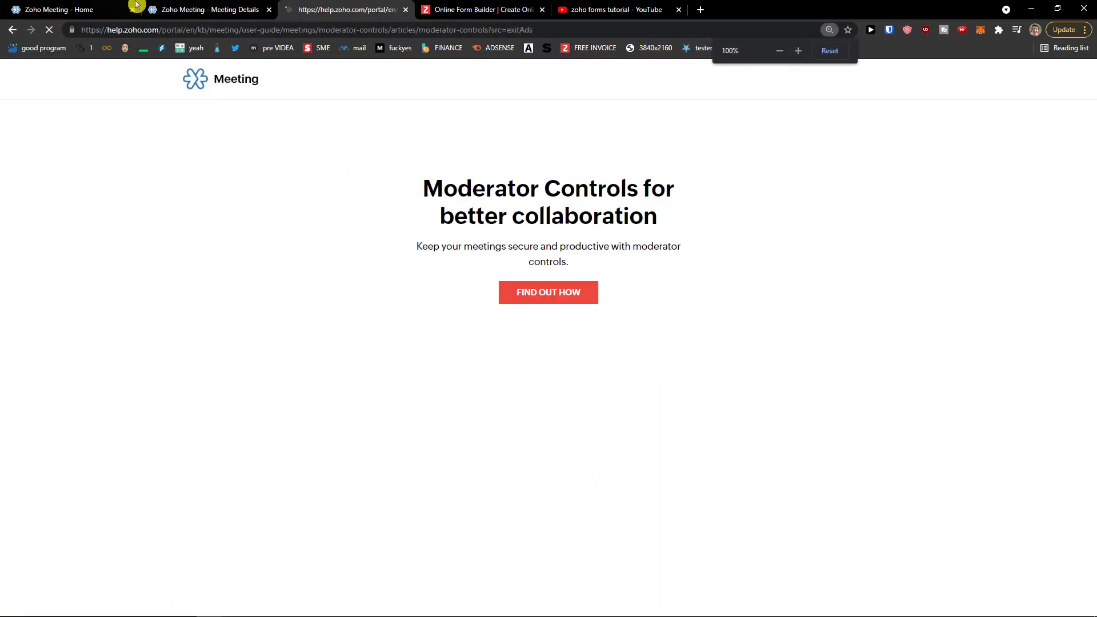
click(137, 6)
click(72, 166)
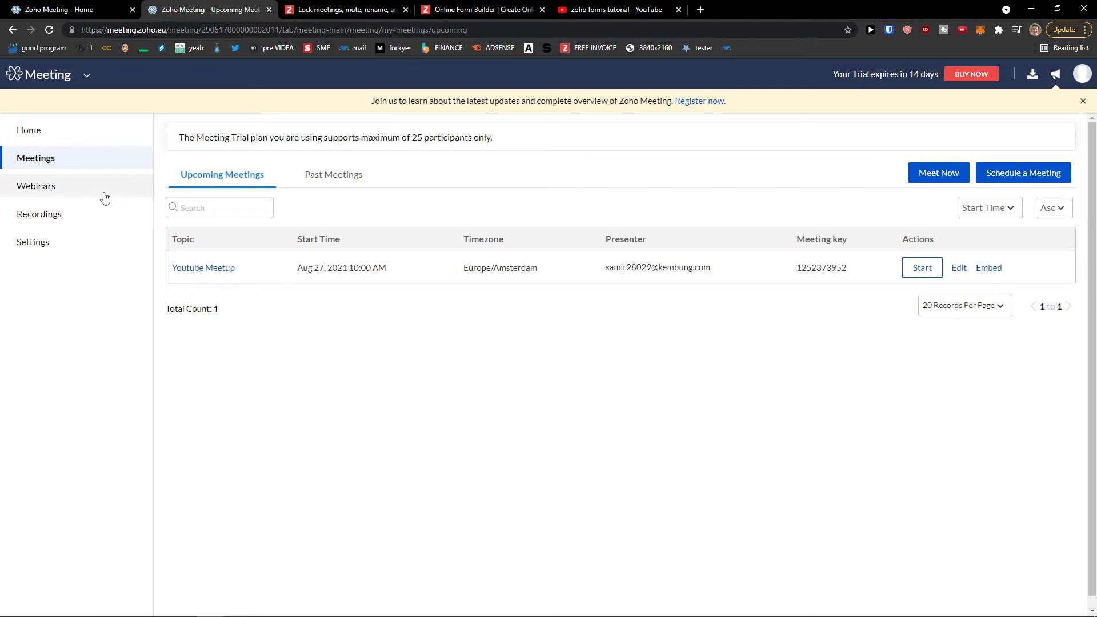
click(98, 136)
Start an instant video conferencing meeting with Computer Audio, accepting the default camera, microphone and speaker.
click(251, 327)
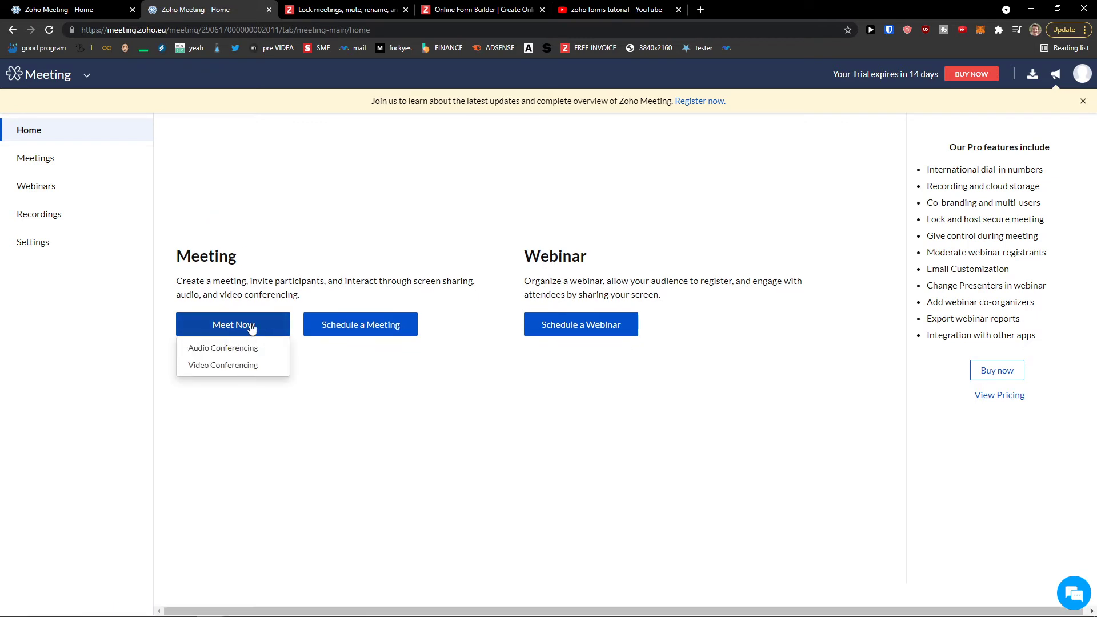
click(218, 366)
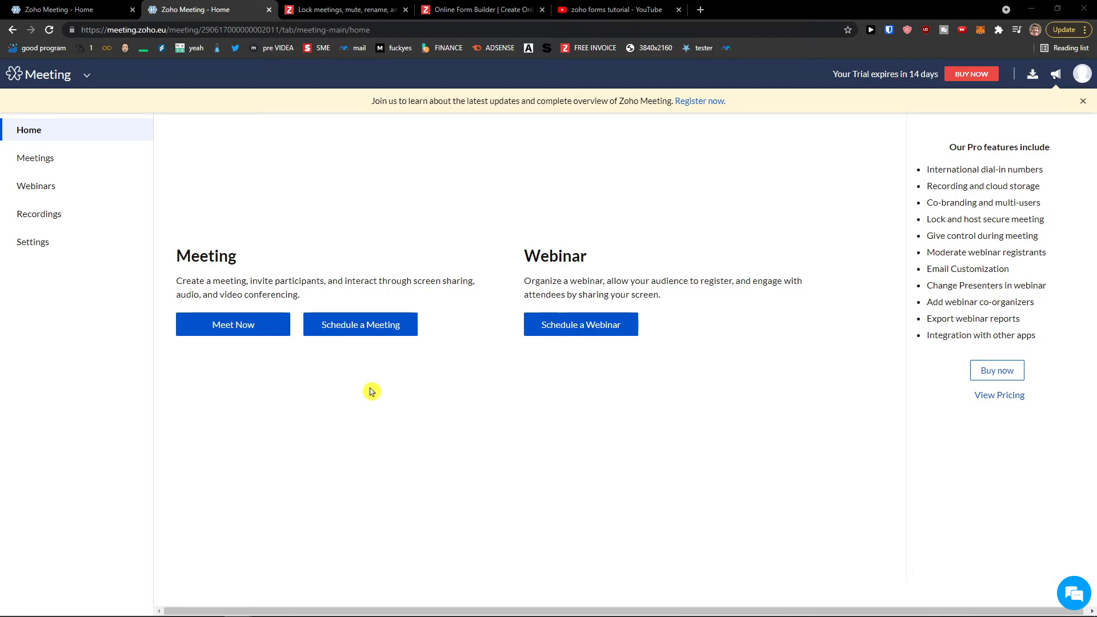
click(247, 332)
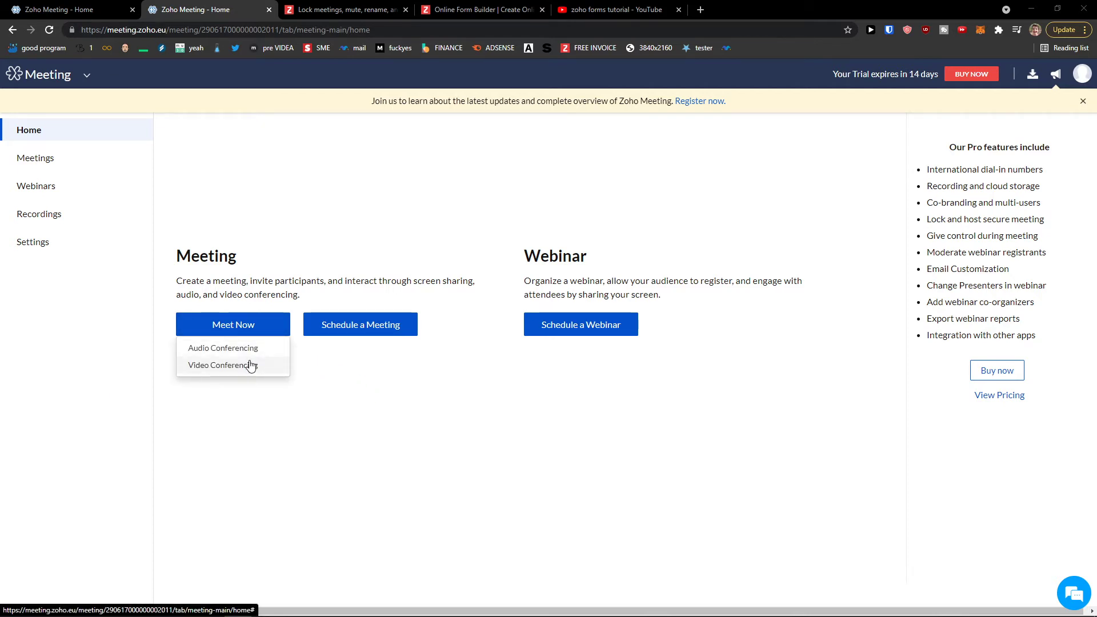
click(249, 365)
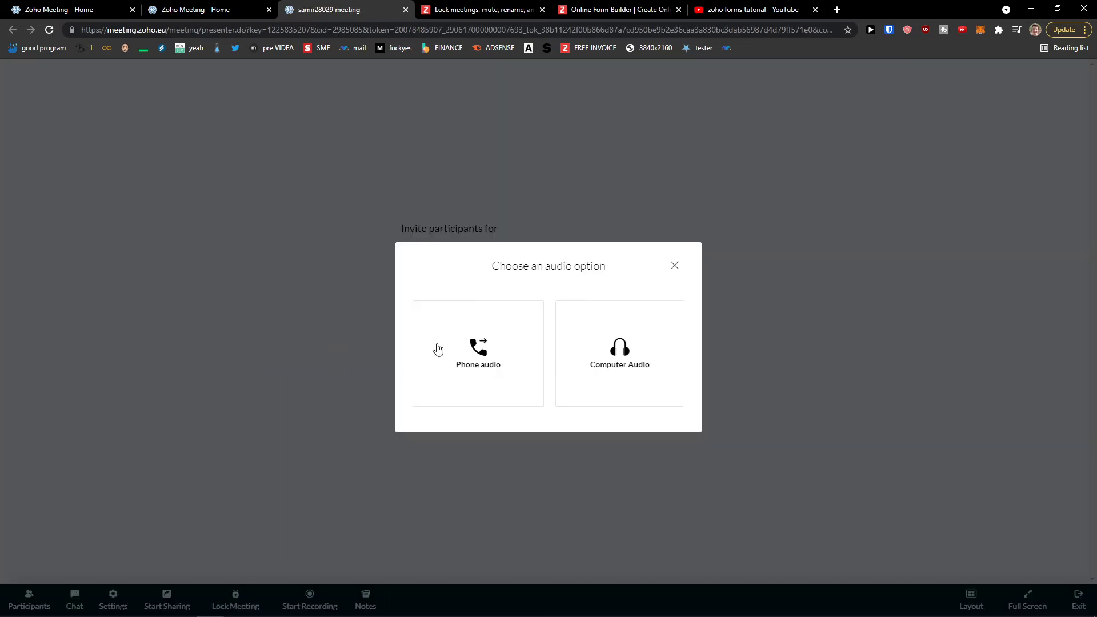
click(632, 371)
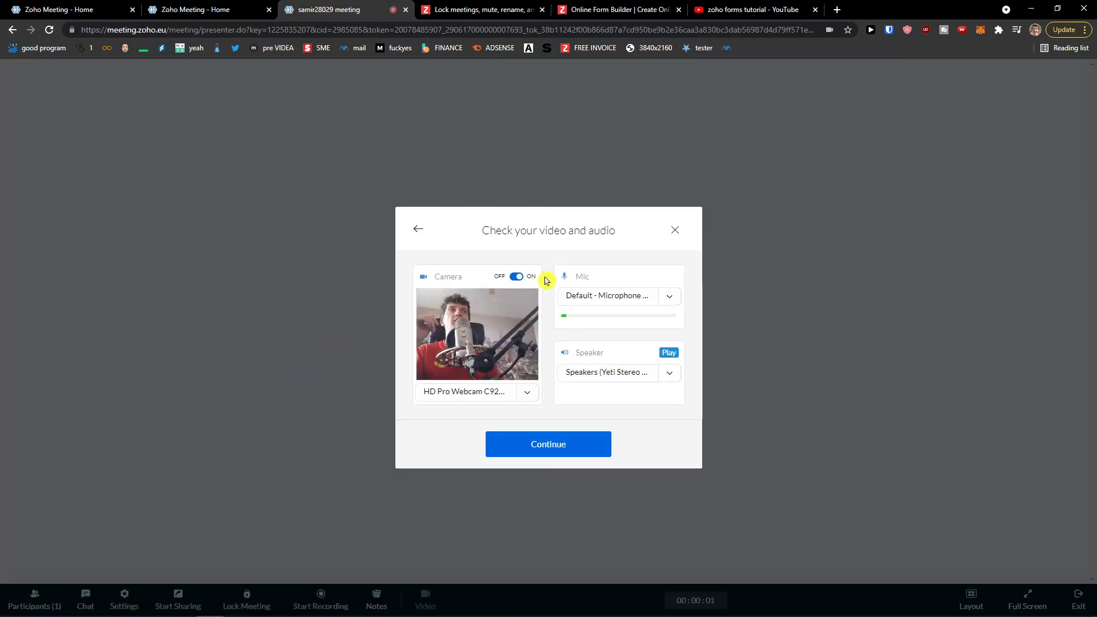
click(577, 445)
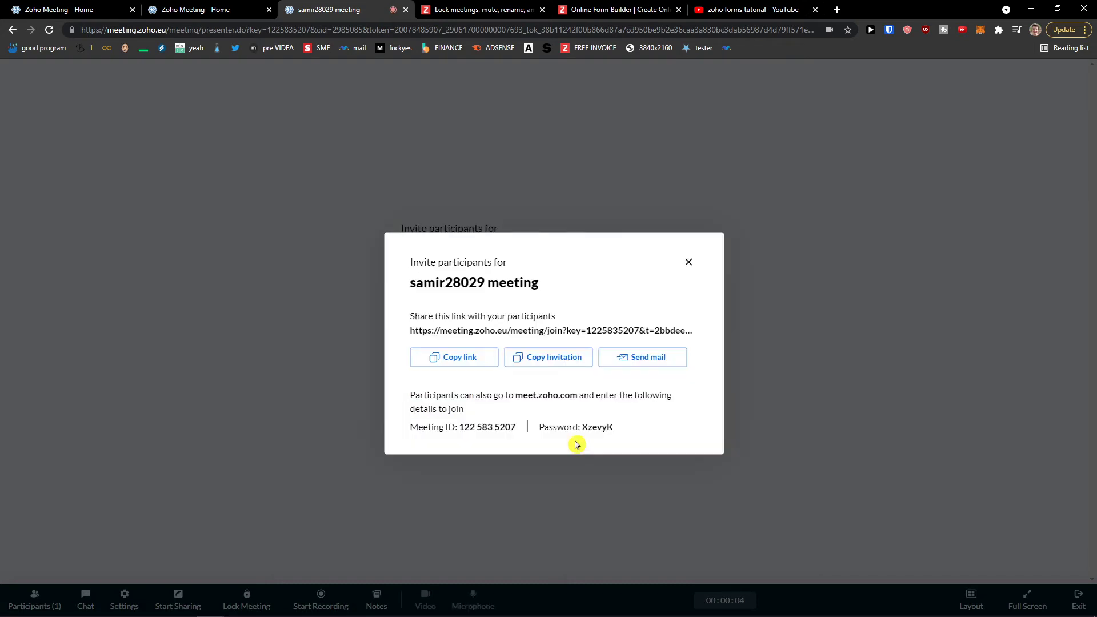
Copy the new meeting's participant link, close the invitation, and turn off the host's camera.
click(457, 359)
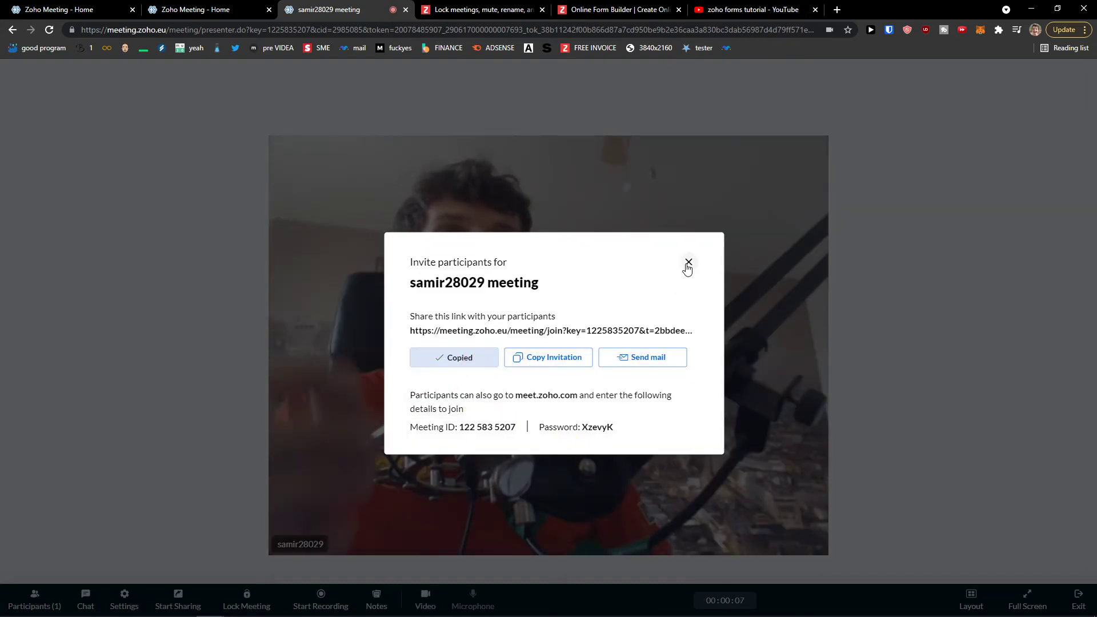
click(688, 261)
click(425, 597)
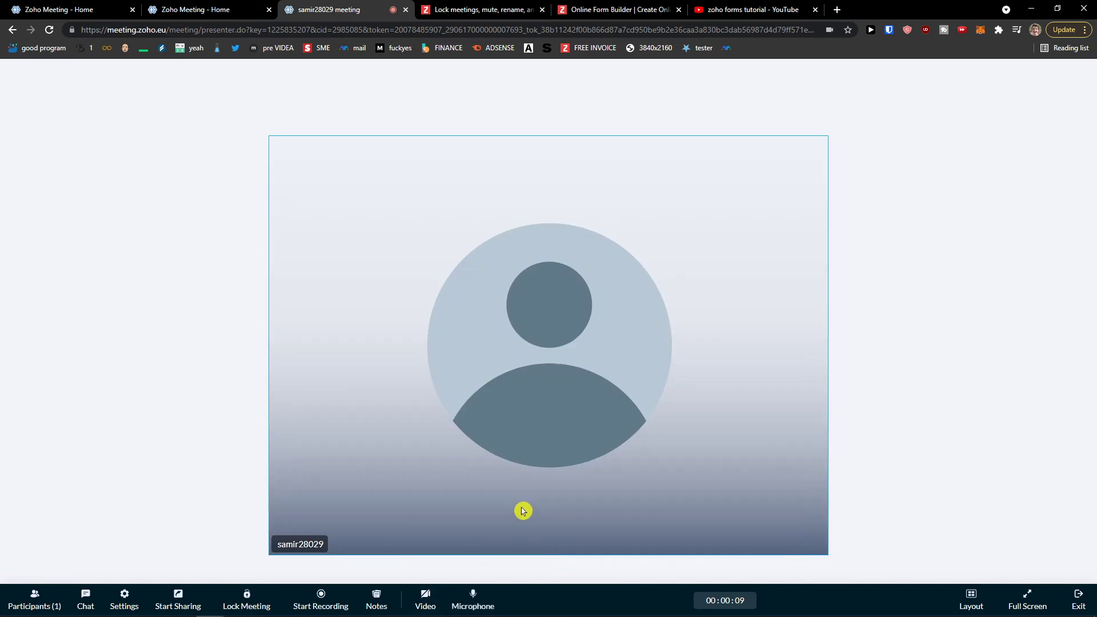
Switch to the participant's incognito window and open the copied meeting link in a new tab.
mouse_move(211, 605)
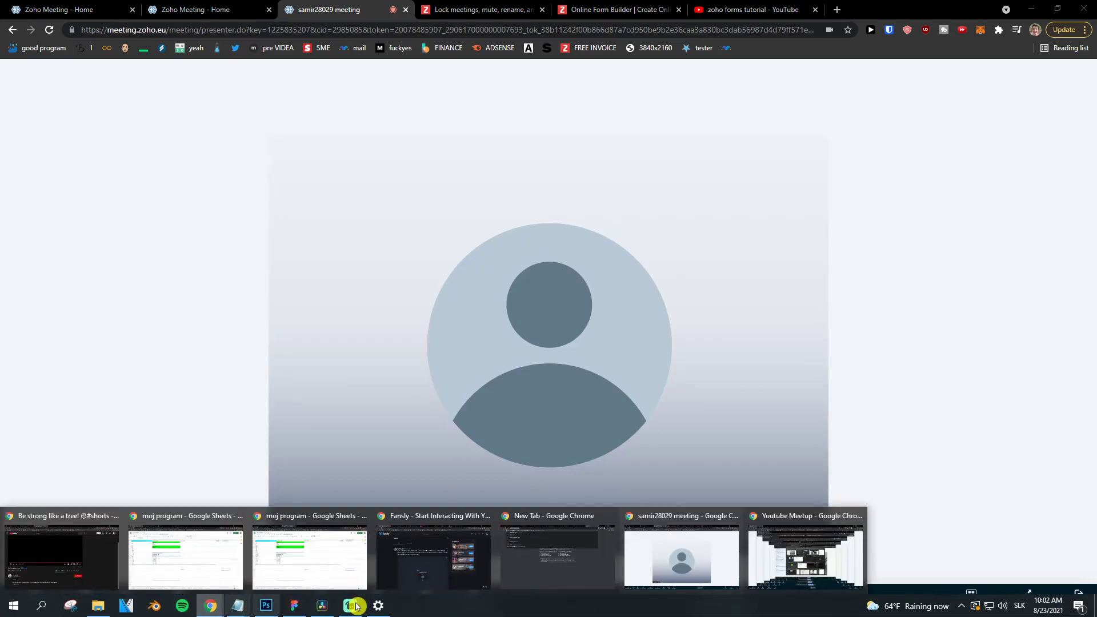
click(835, 555)
click(154, 9)
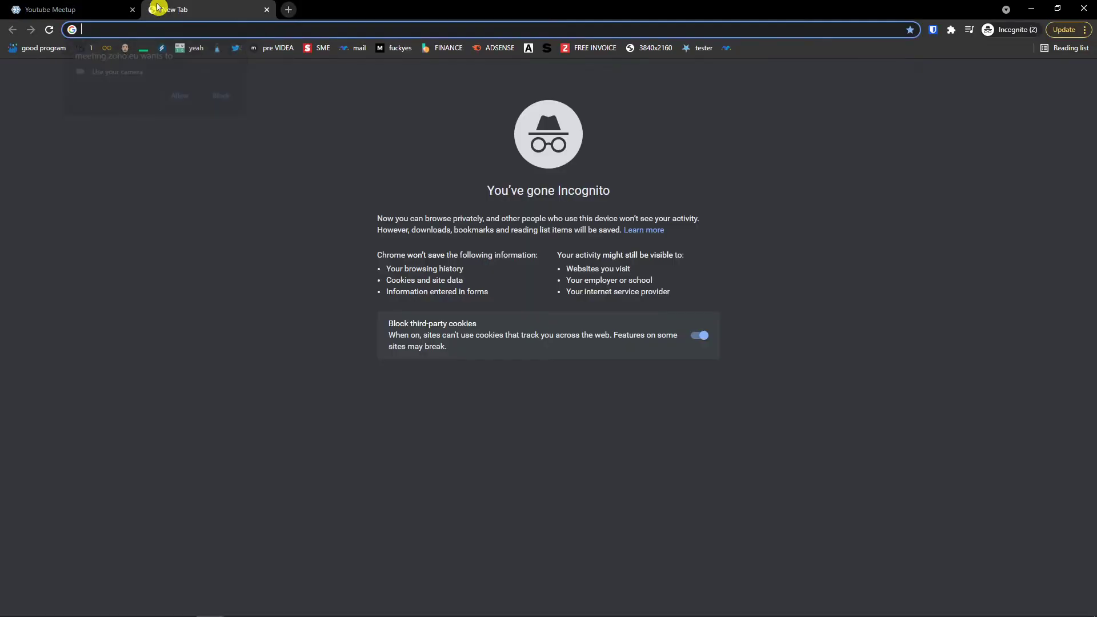
key(ctrl+v)
key(Return)
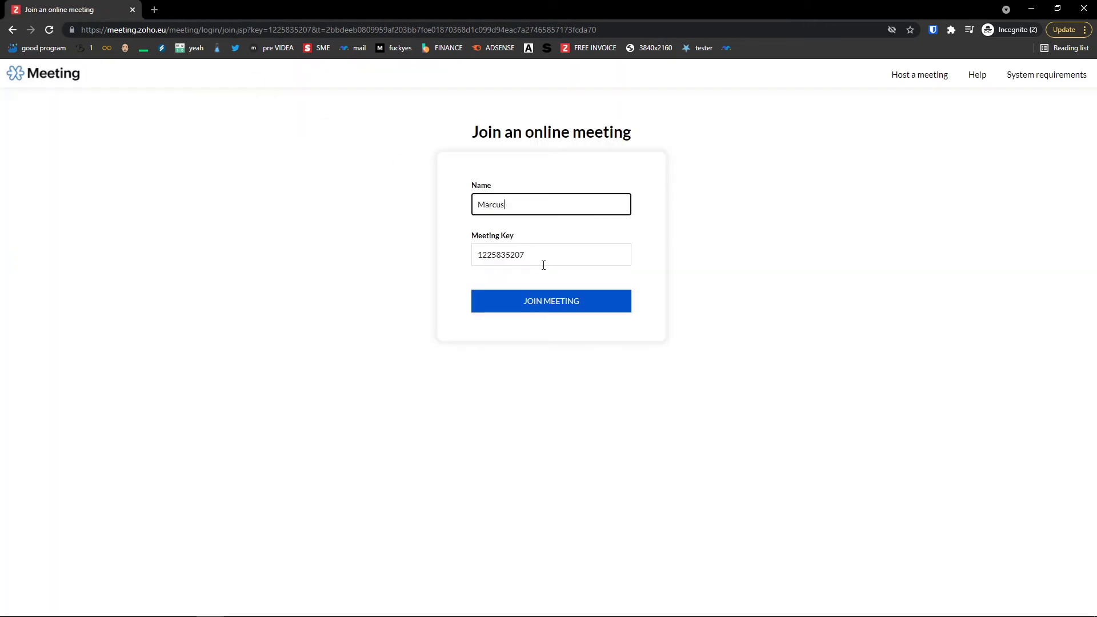
Join the instant meeting as the participant, close the participant's incognito window, and return to the Zoho Meeting home page.
click(543, 309)
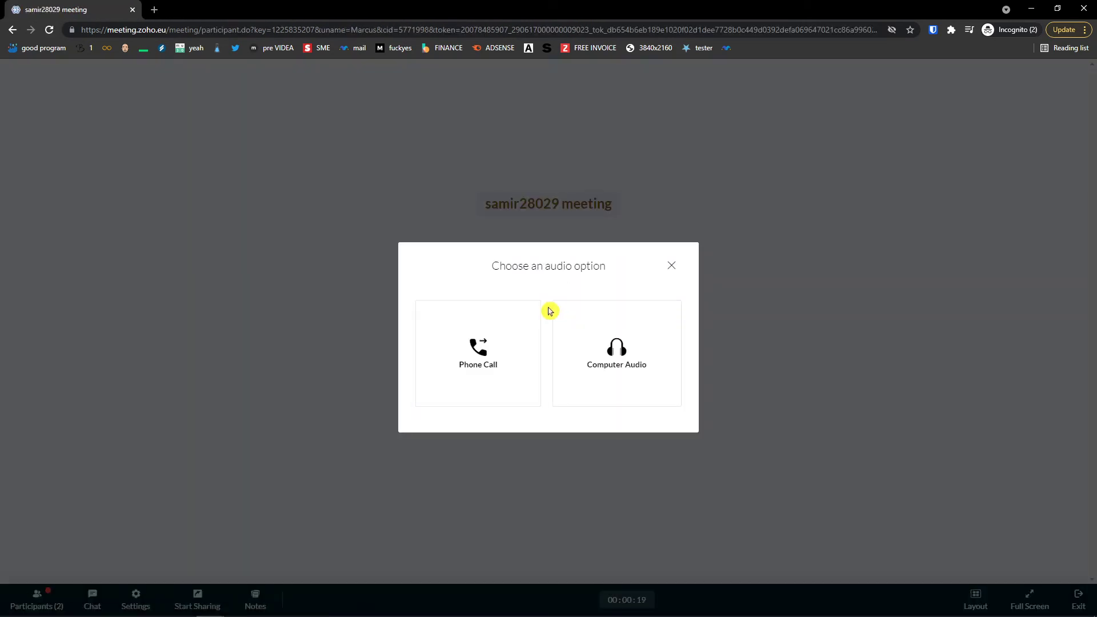
click(1085, 8)
click(603, 94)
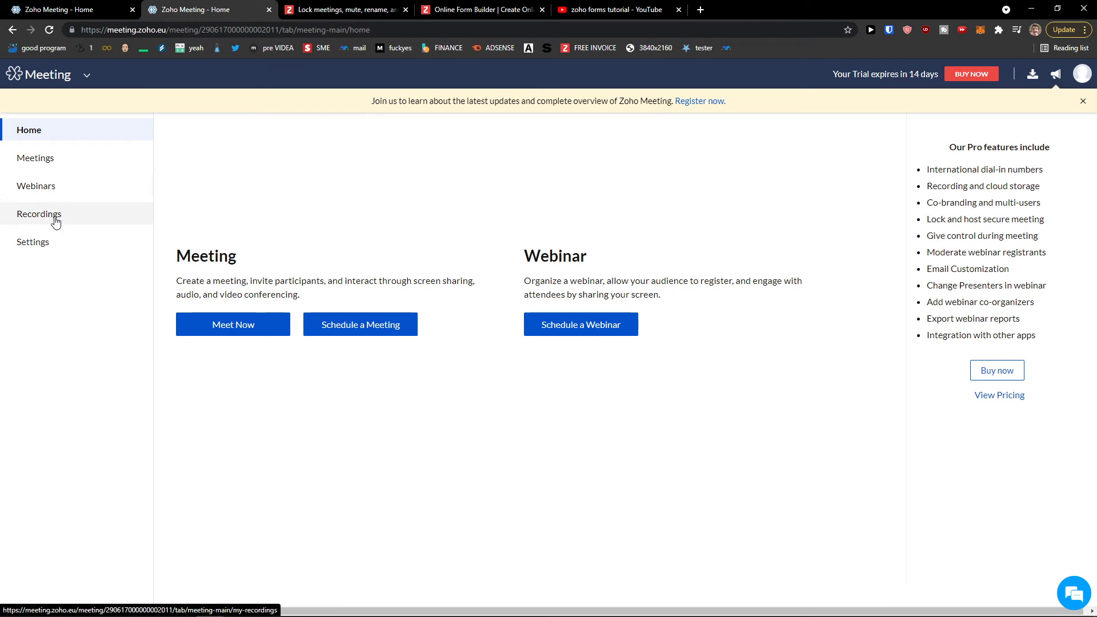
Schedule a new webinar titled "Youtube video" with the description "We will learn how to use youtube", keeping the default date, duration and timezone.
click(56, 190)
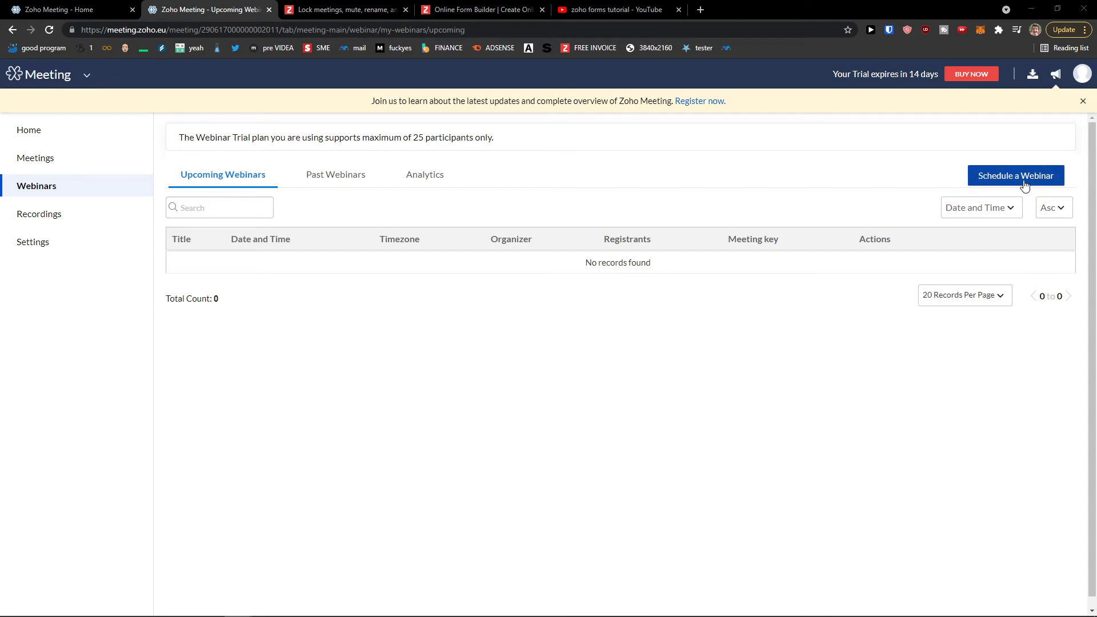
click(1025, 184)
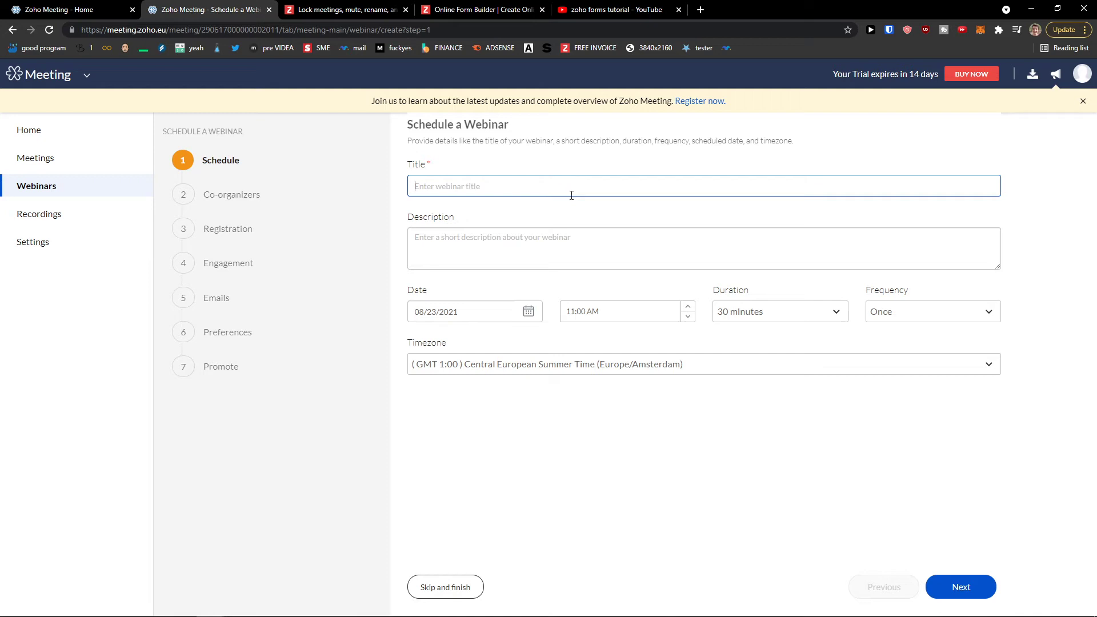
text(YOutube video)
key(Tab)
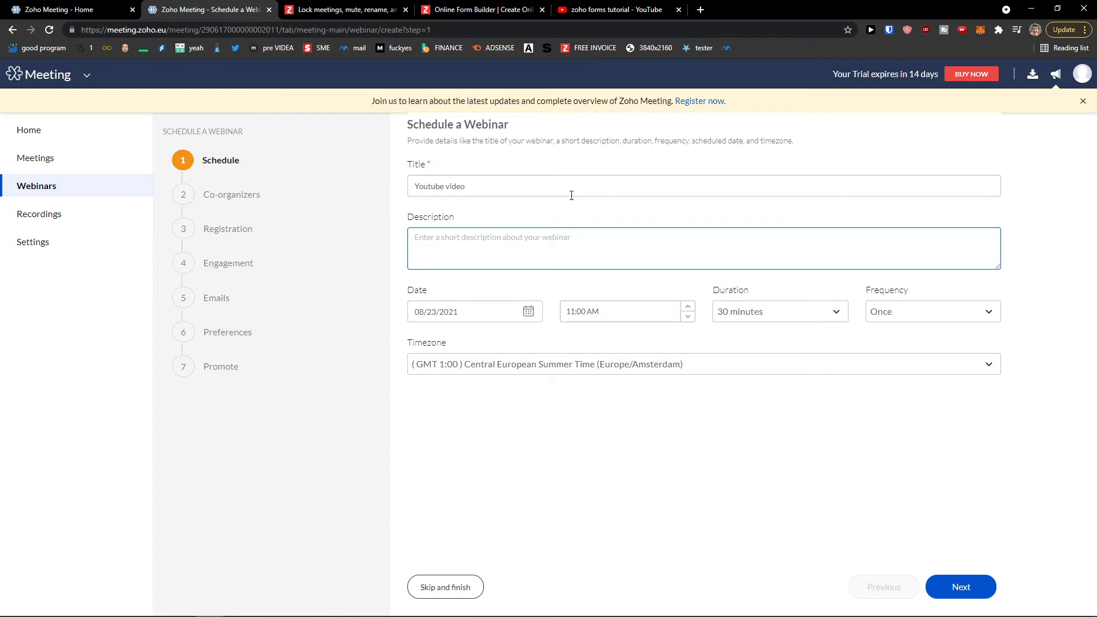
text(We will learn how to use youtube)
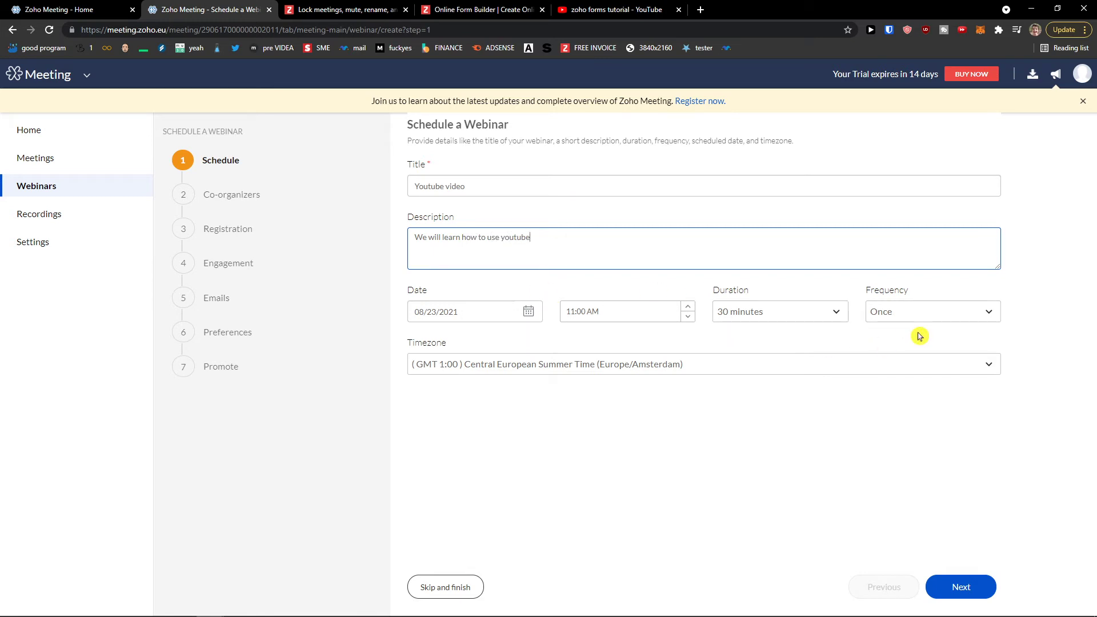
click(971, 587)
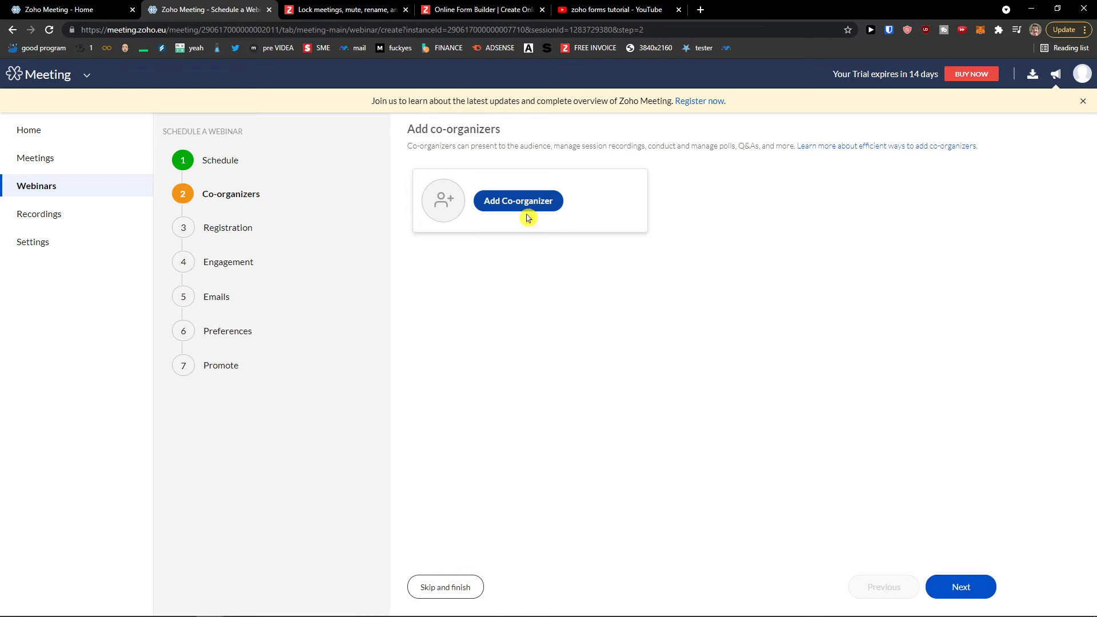
Skip adding co-organizers, view the registration form's field options without changing them, and continue with Automatic moderation.
click(961, 587)
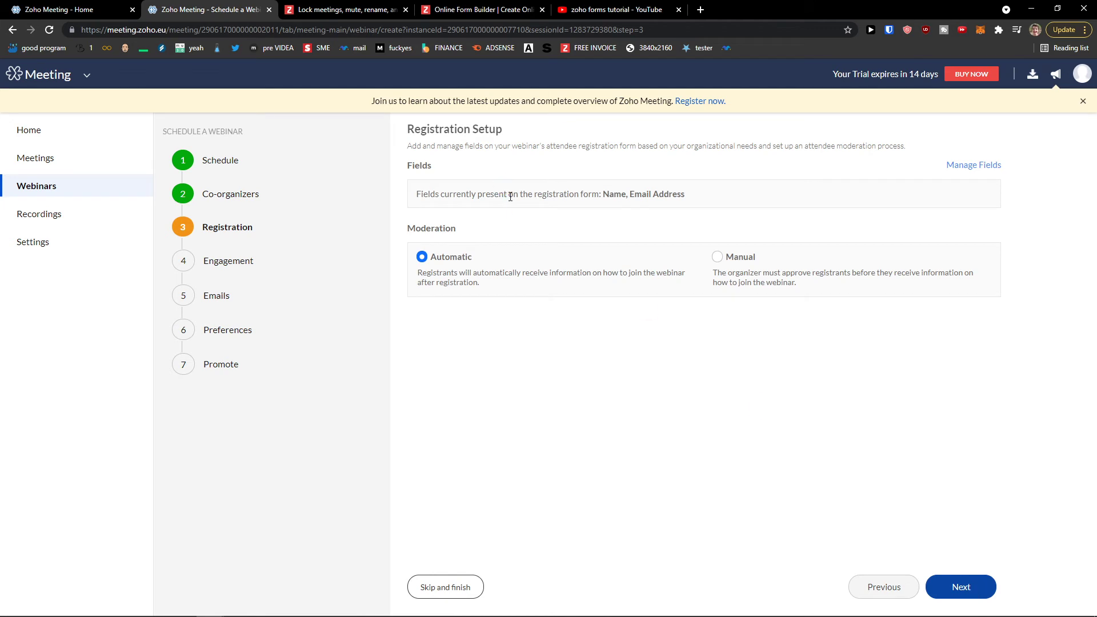
click(733, 252)
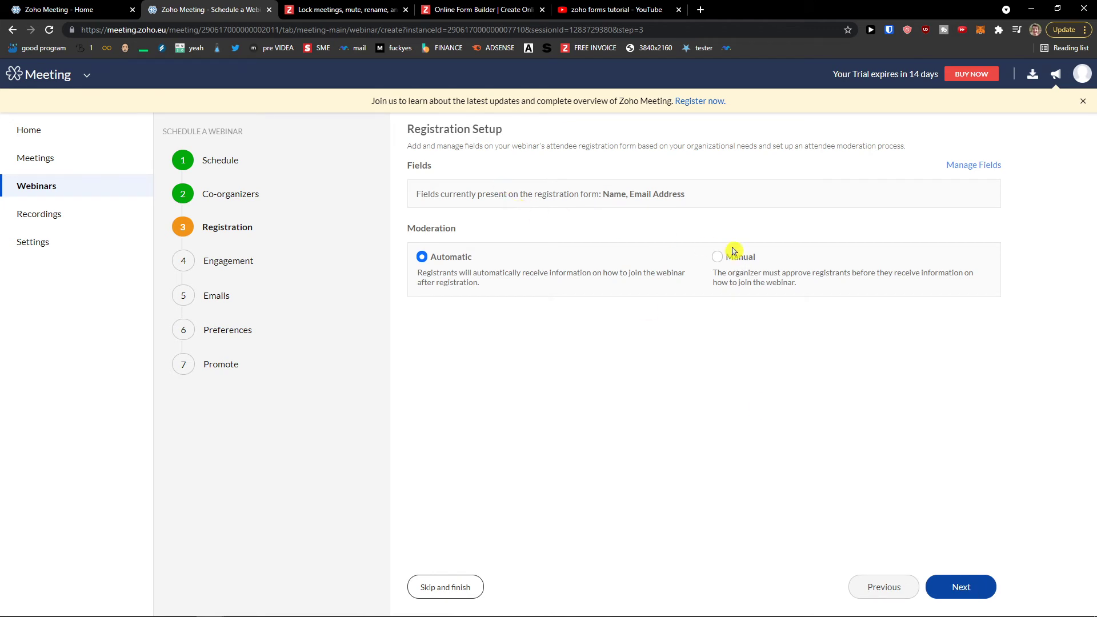
click(973, 165)
click(753, 96)
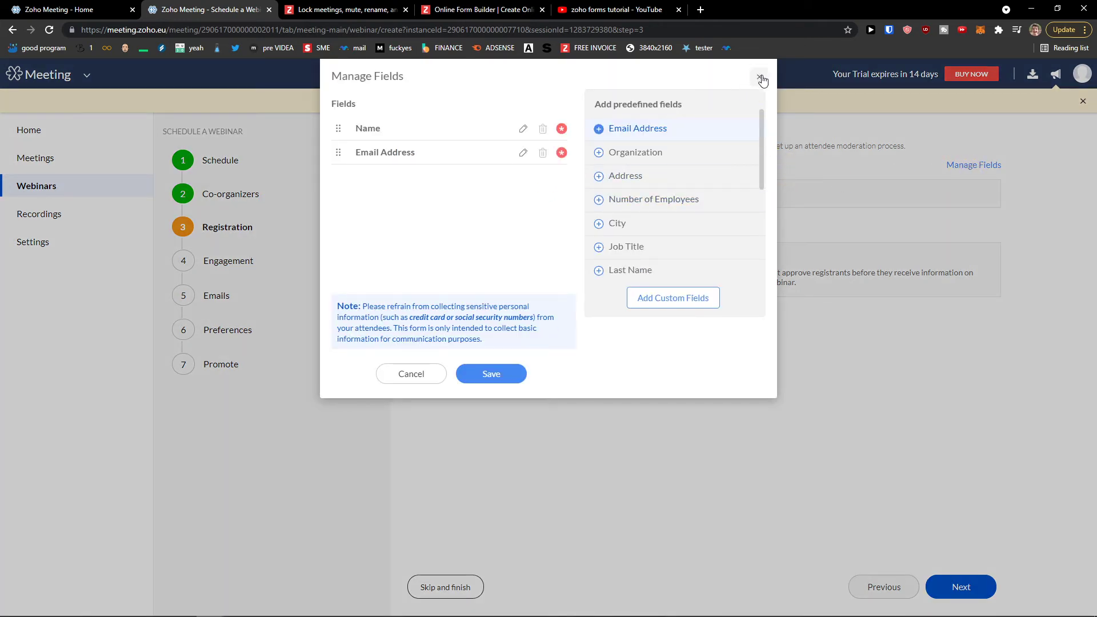
click(762, 80)
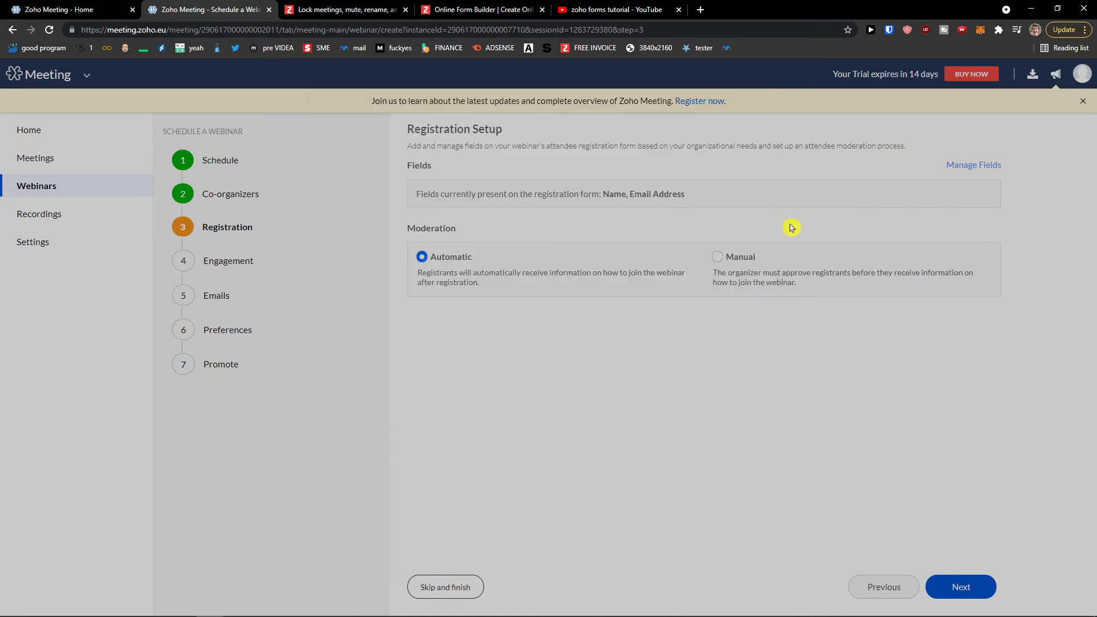
click(951, 585)
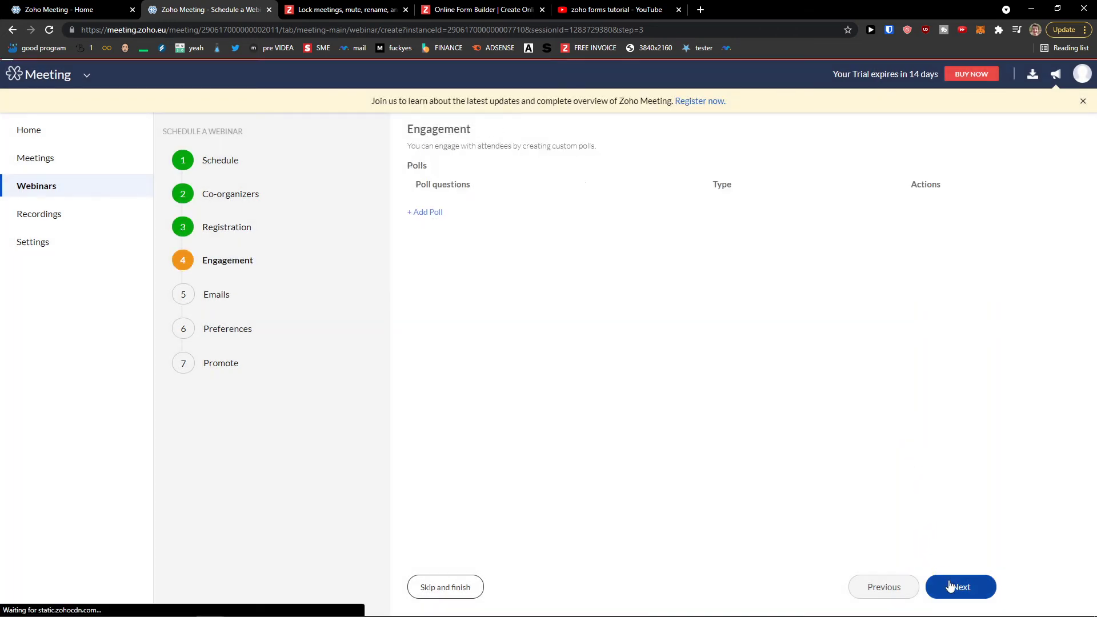
View the webinar's poll creation options without adding a poll, and continue to the email settings.
click(427, 206)
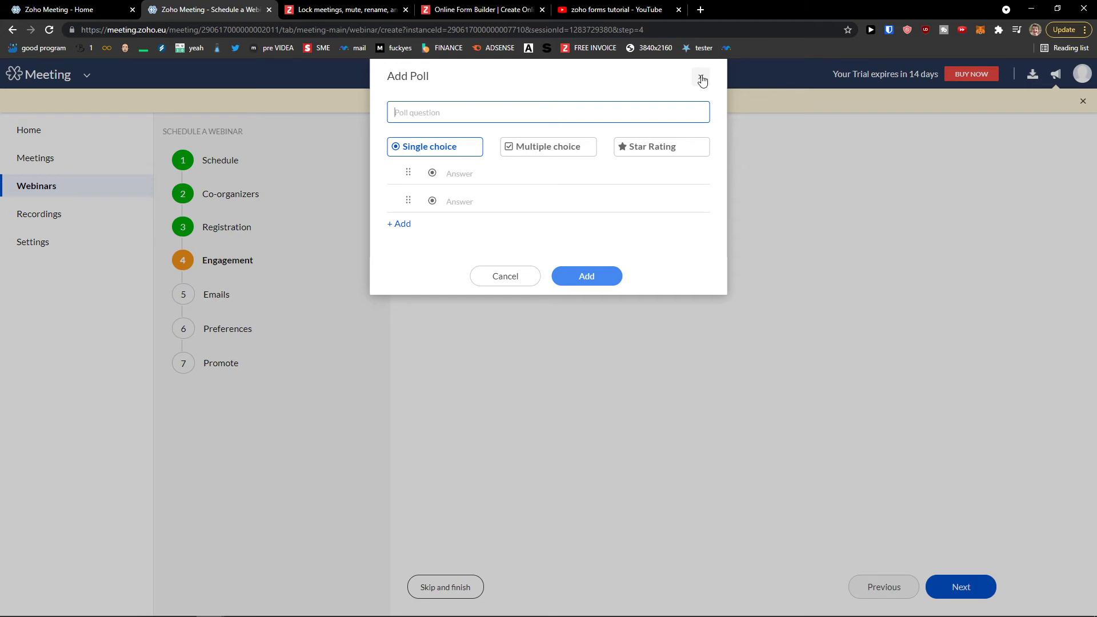
click(703, 79)
click(951, 592)
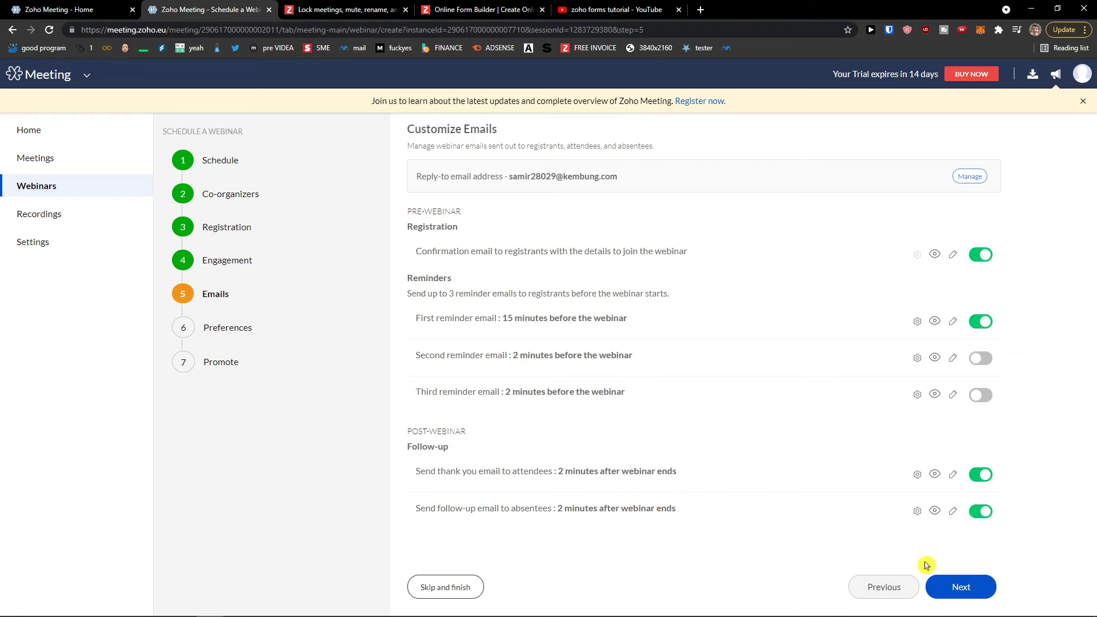
Open the first reminder email's Default template in the template editor, and return to Email Customization without saving.
click(953, 321)
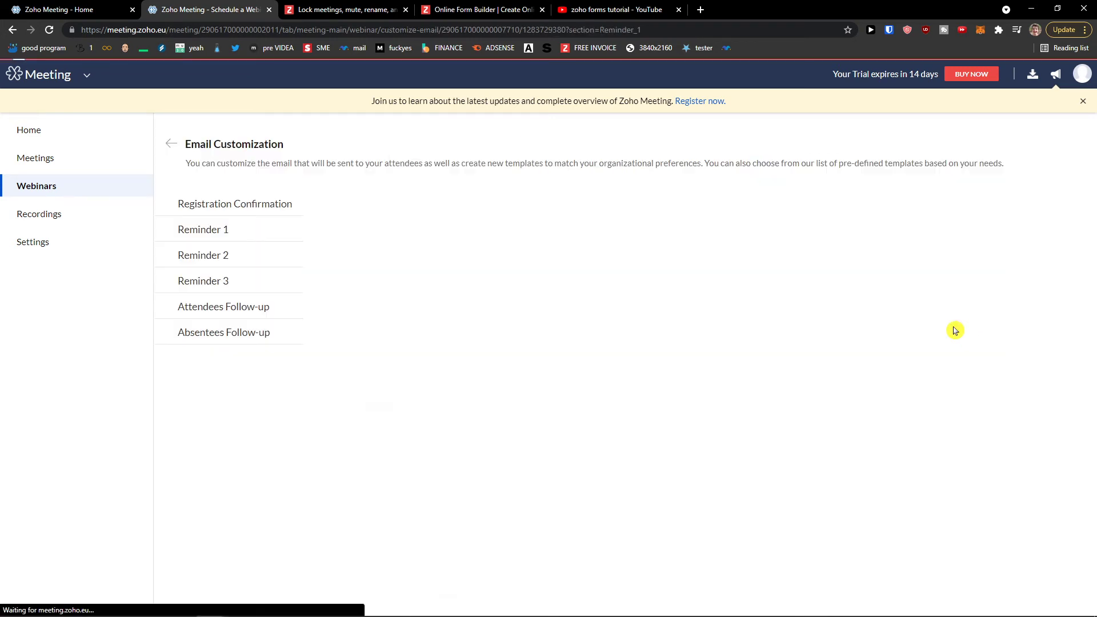
scroll(705, 472, down, 2)
scroll(646, 417, up, 2)
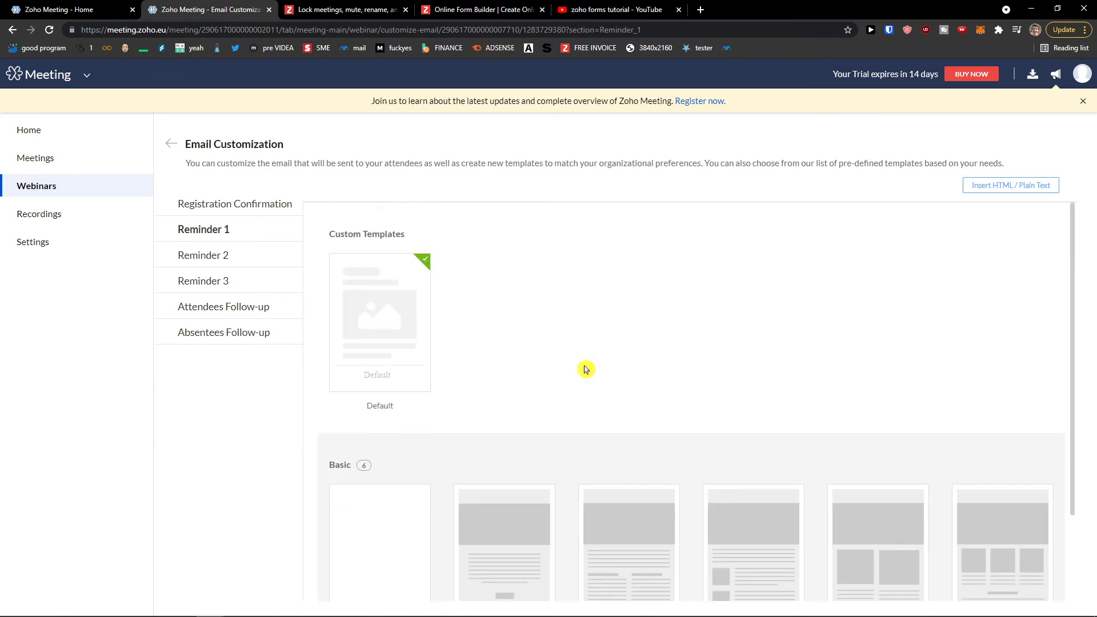
mouse_move(367, 332)
click(380, 379)
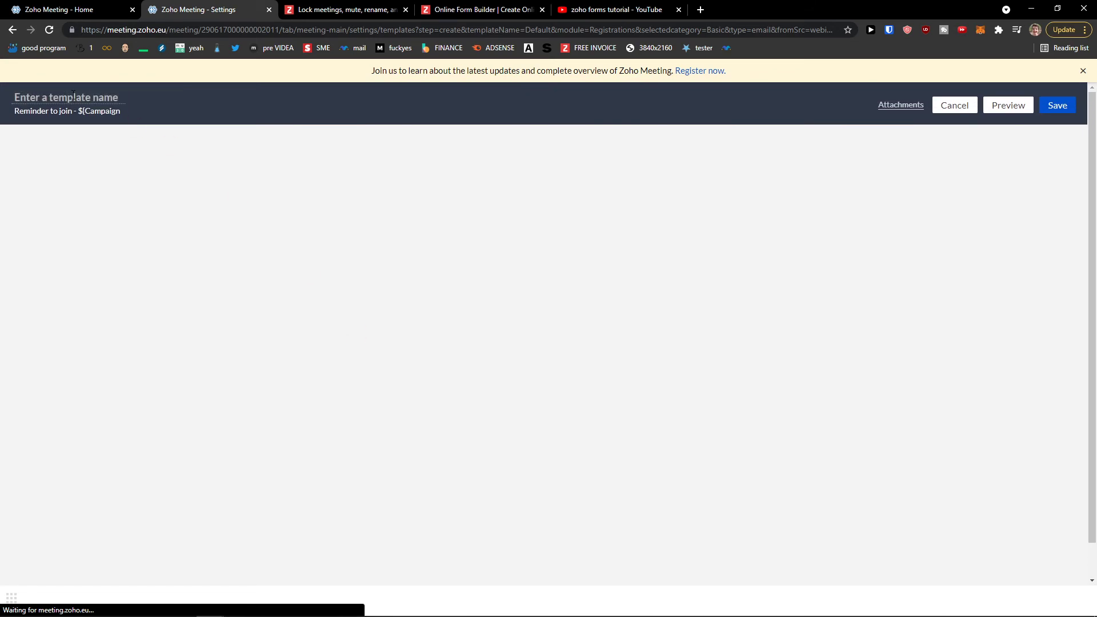
click(14, 32)
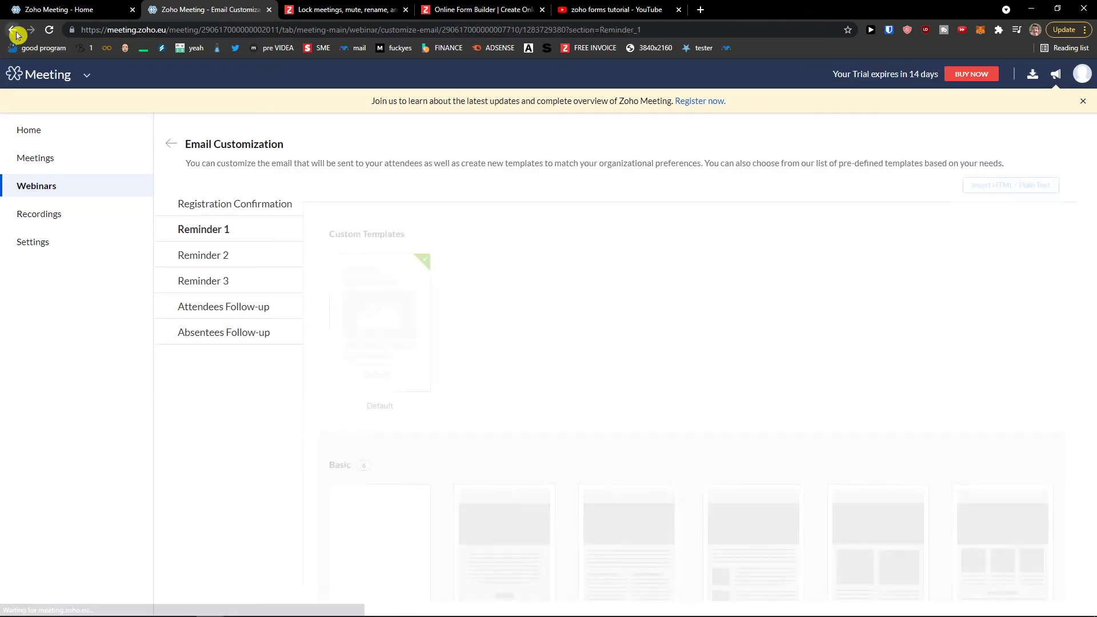
Preview the Default template of the Registration Confirmation email, close the preview, and go back to the webinar's details.
click(209, 205)
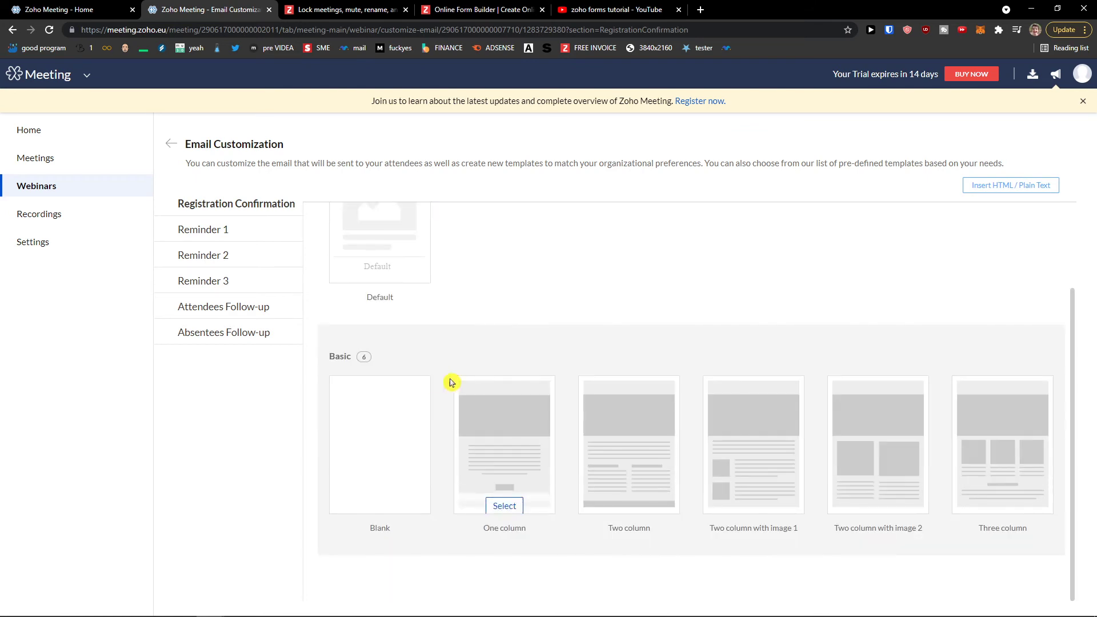
mouse_move(378, 379)
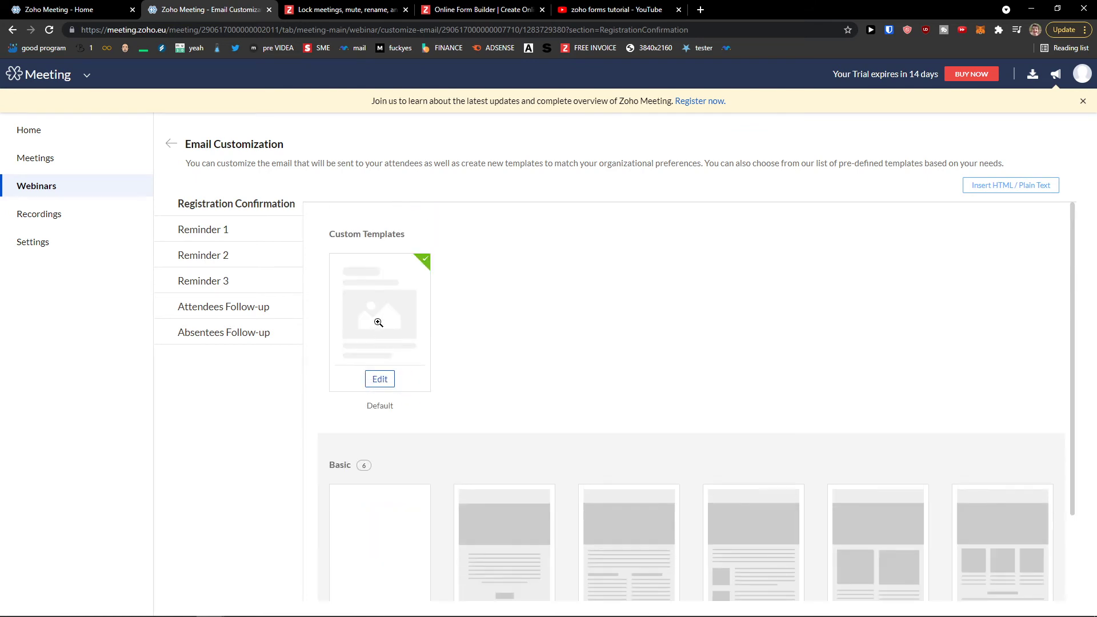
click(380, 378)
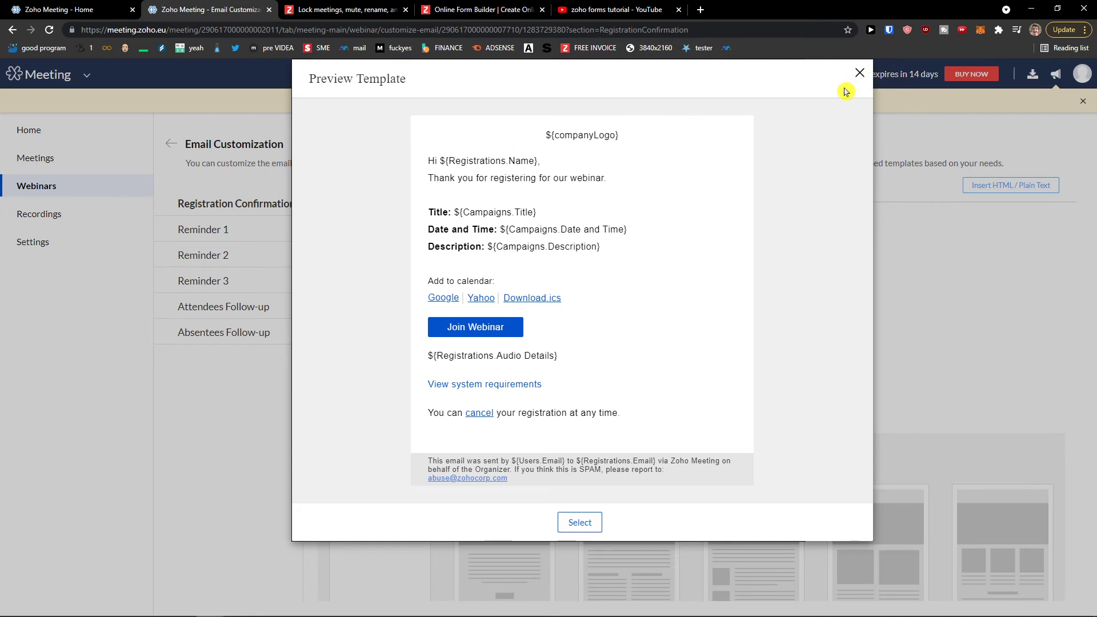
click(860, 73)
click(170, 143)
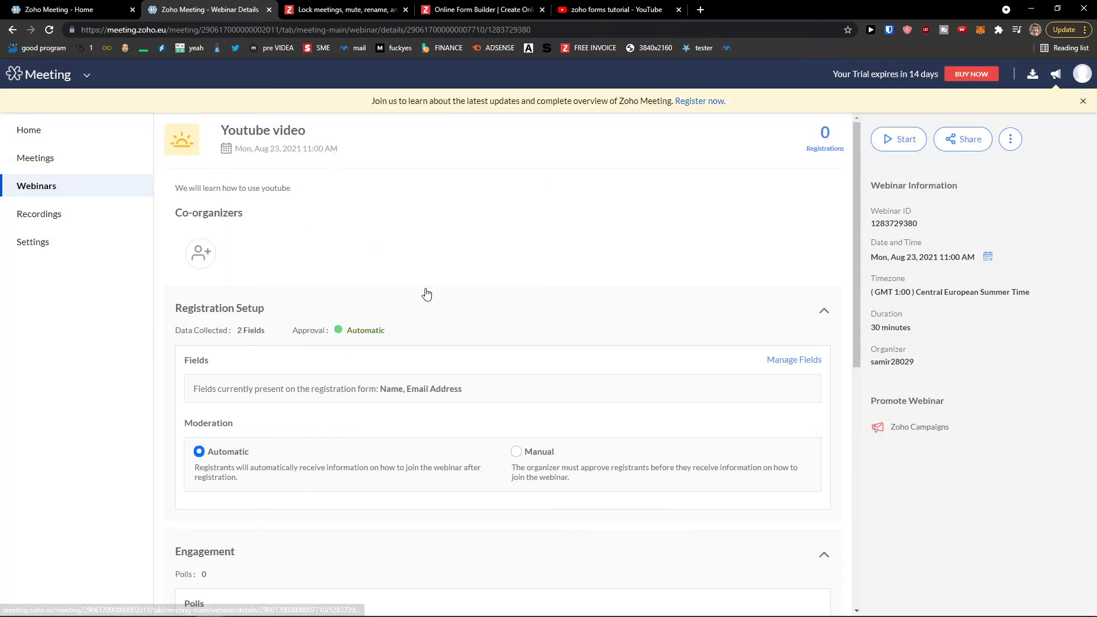
Review the webinar's registration, engagement, preferences and email settings on its details page.
scroll(423, 297, down, 4)
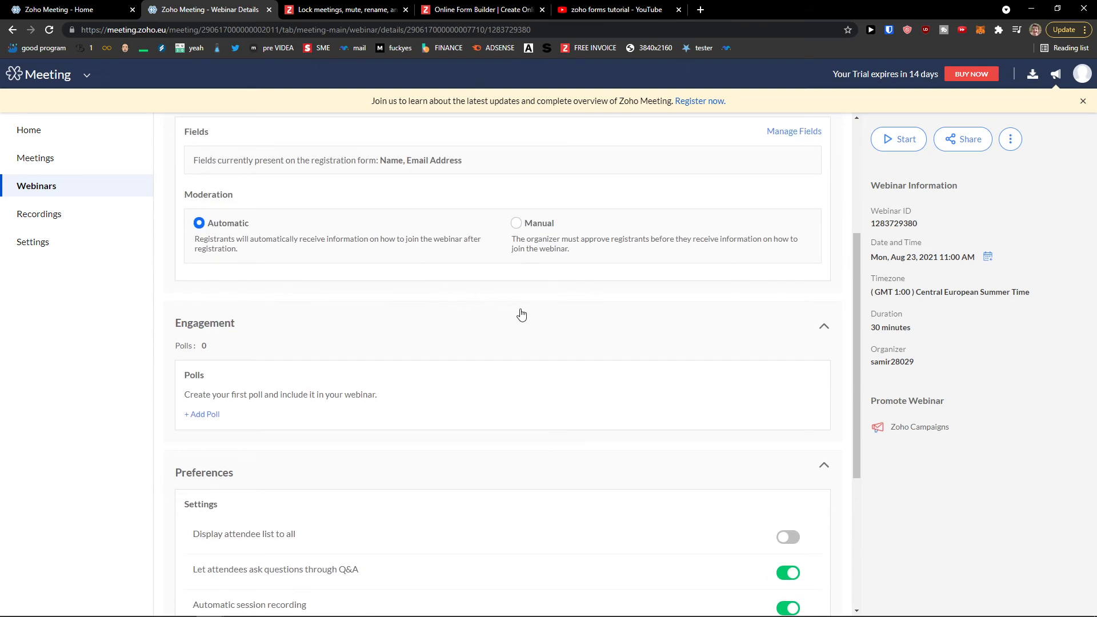
scroll(519, 314, up, 4)
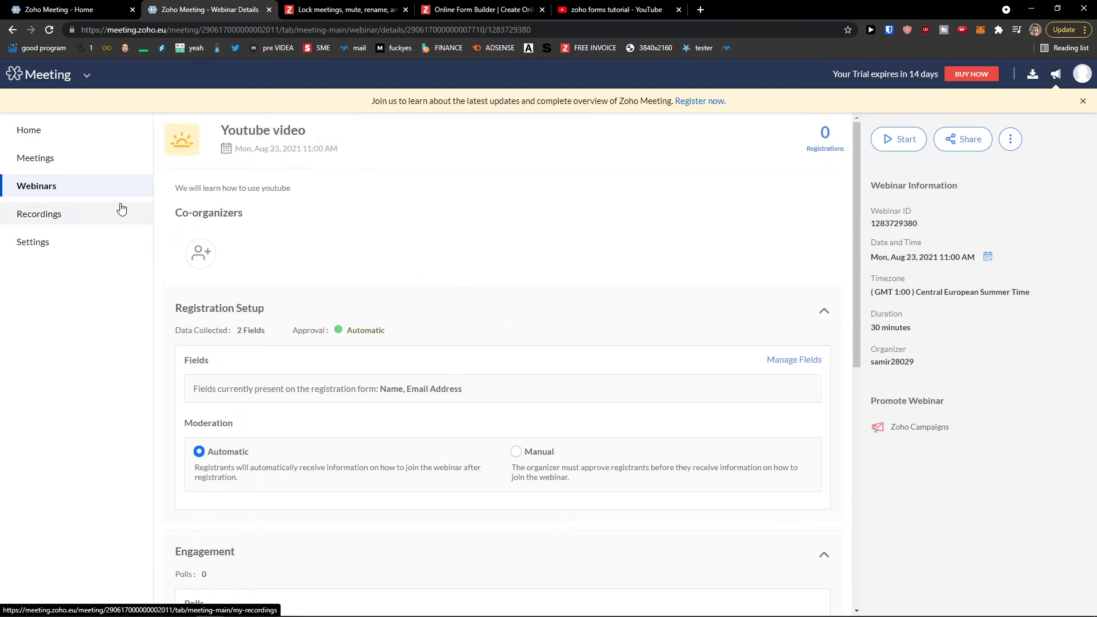
scroll(500, 355, down, 5)
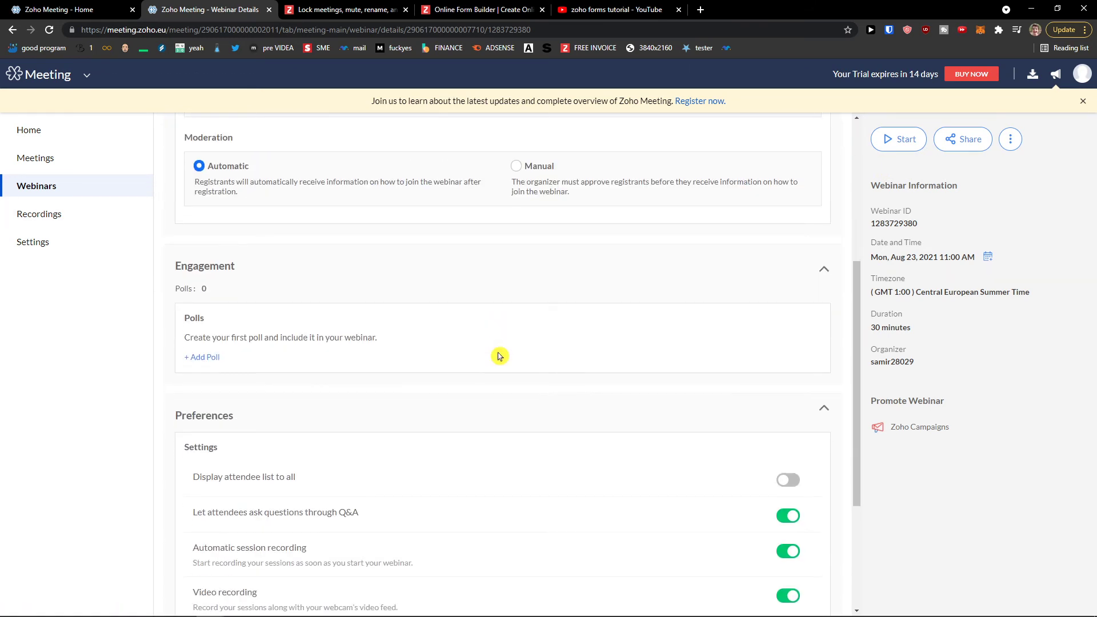
scroll(499, 356, down, 3)
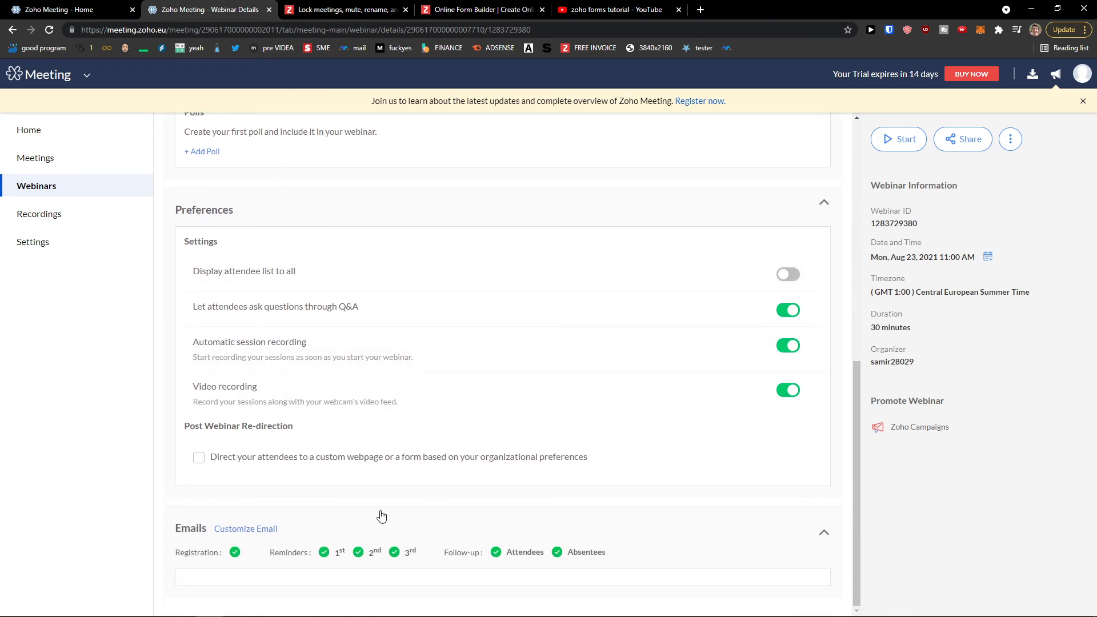
scroll(514, 470, up, 8)
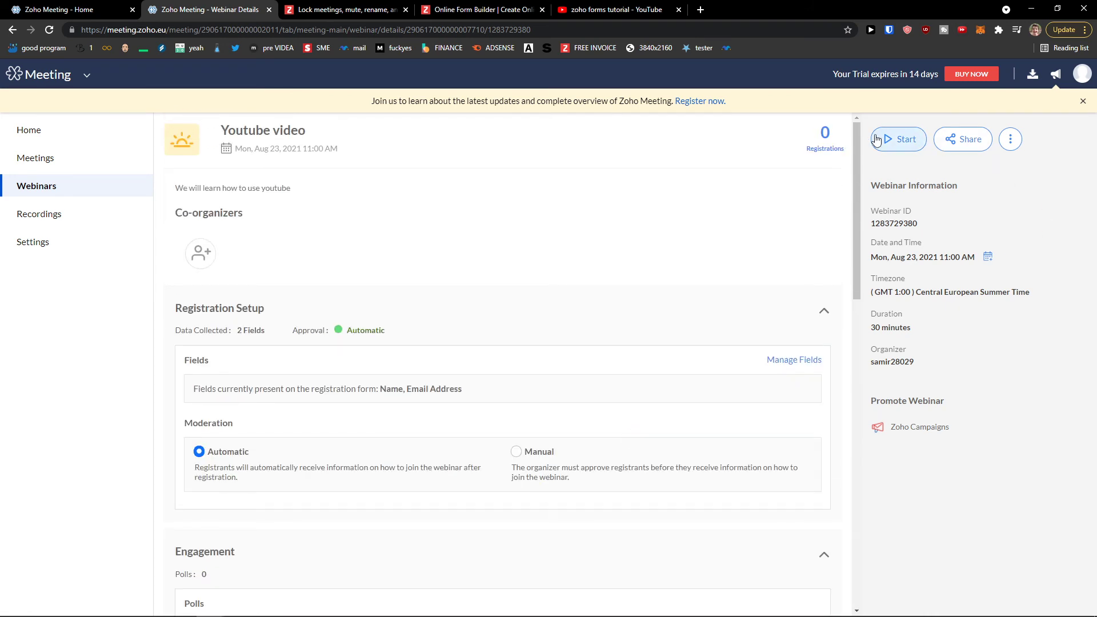
scroll(662, 263, down, 10)
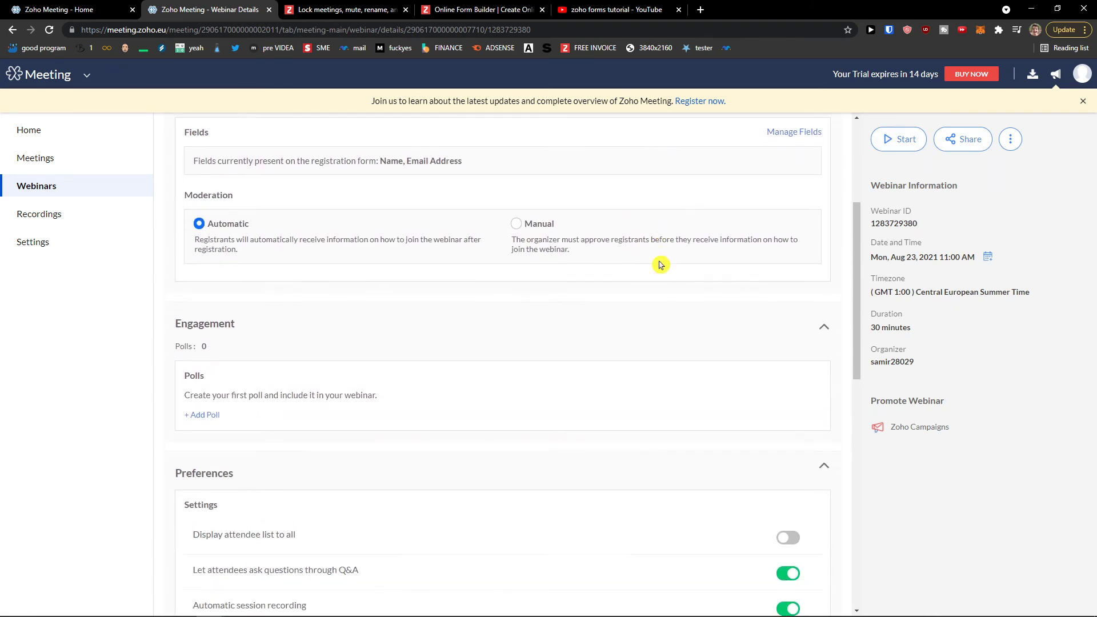
scroll(661, 265, down, 3)
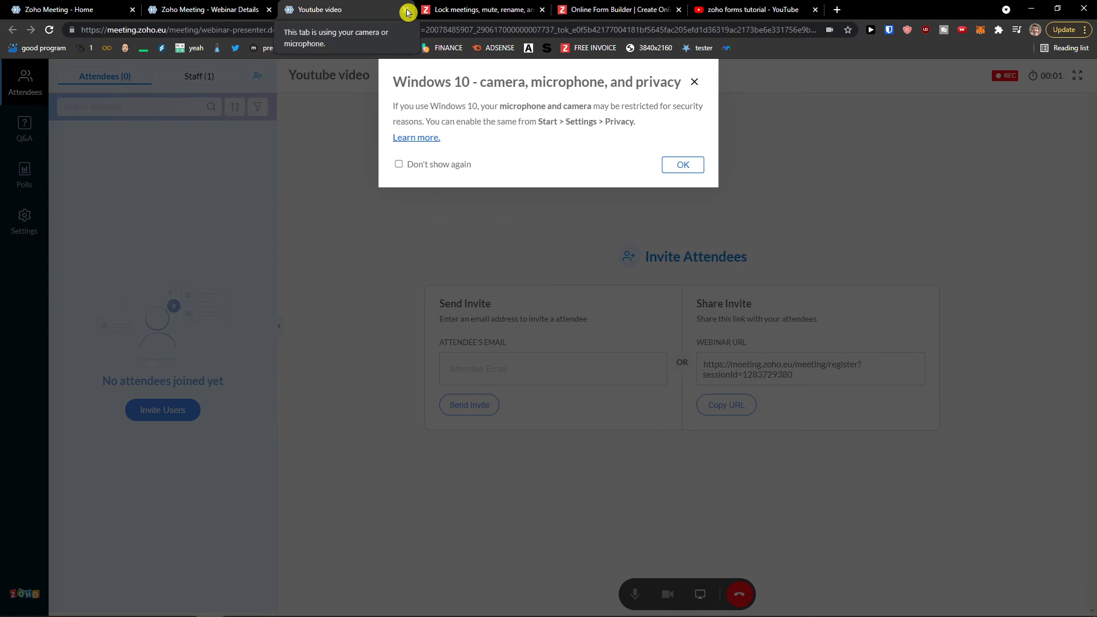
Start the "Youtube video" webinar with video and Computer Audio on, and check the Staff and Attendees lists.
click(665, 170)
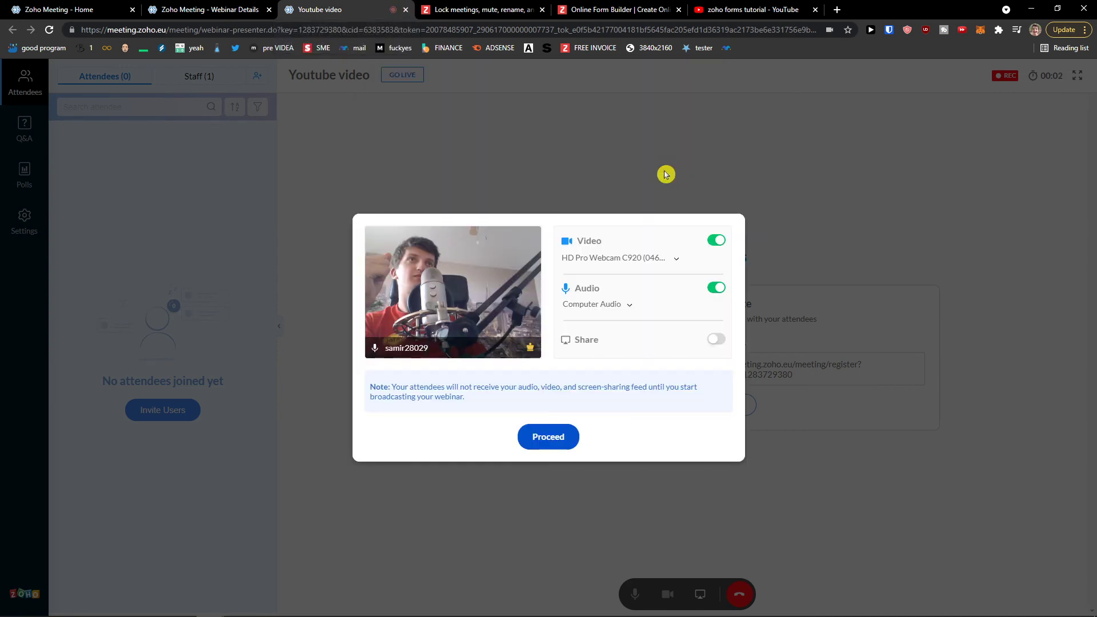
click(547, 436)
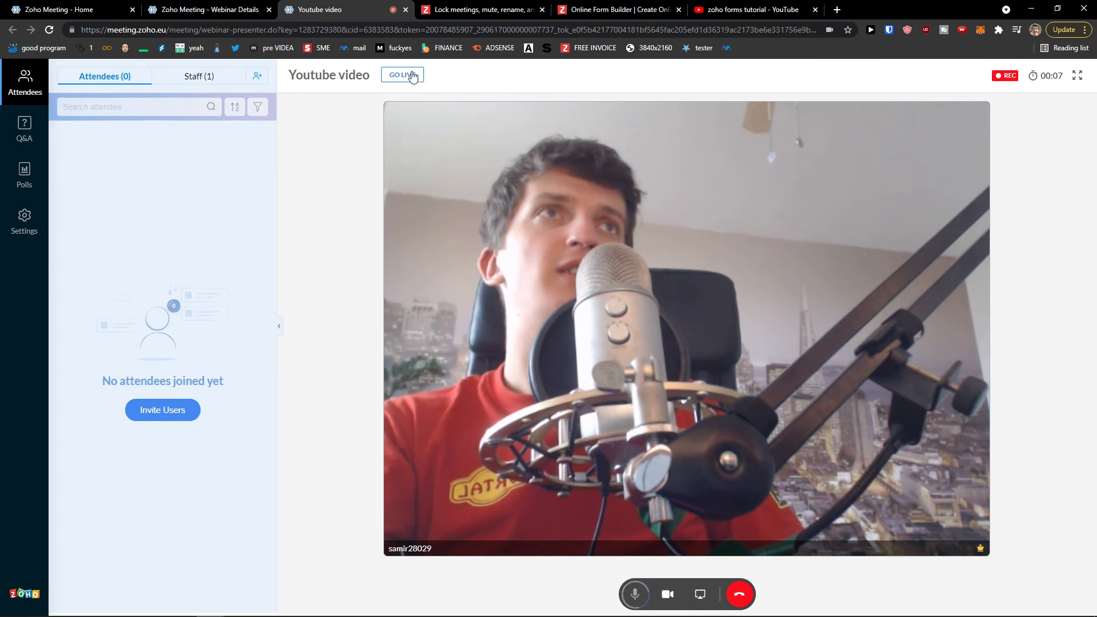
click(196, 77)
click(105, 82)
Return to the webinar's details page and copy the webinar link from its sharing options.
click(232, 7)
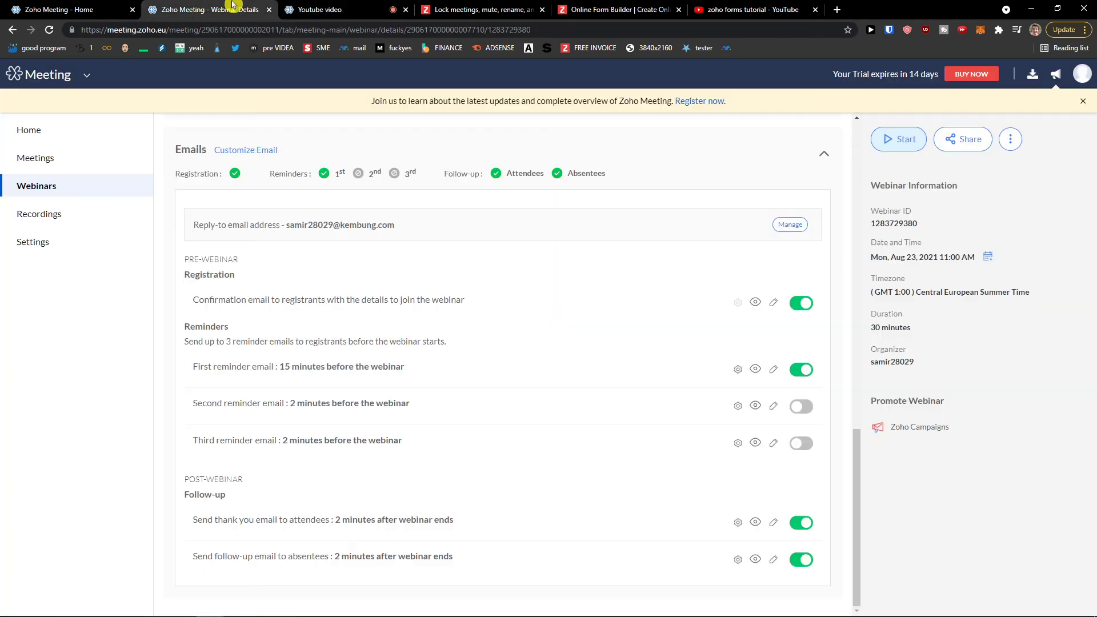
scroll(572, 194, up, 7)
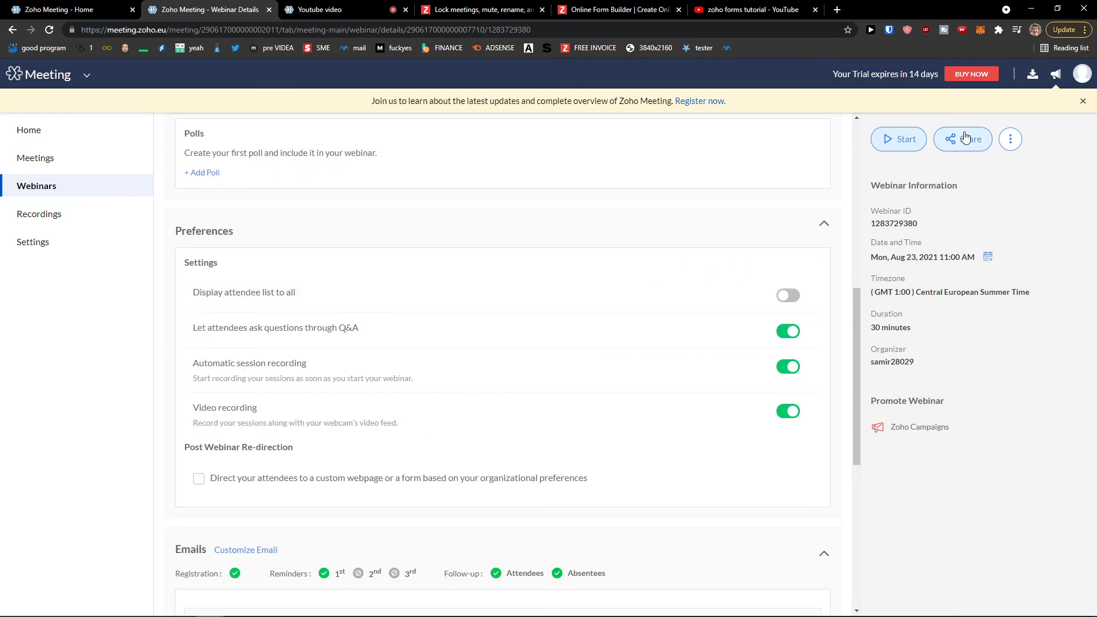
click(956, 147)
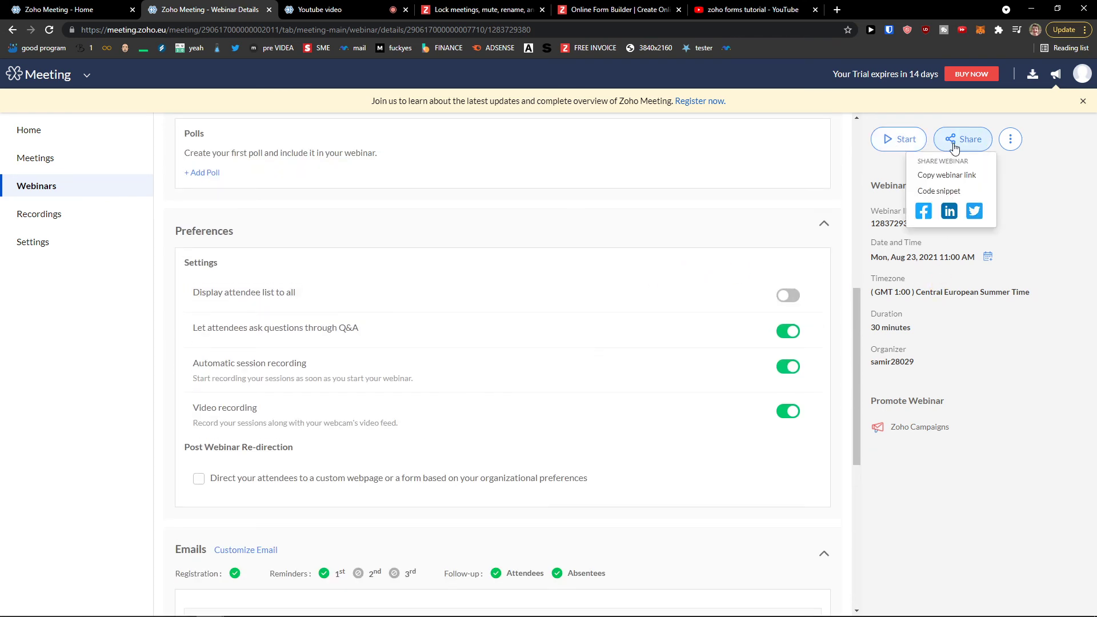
click(938, 177)
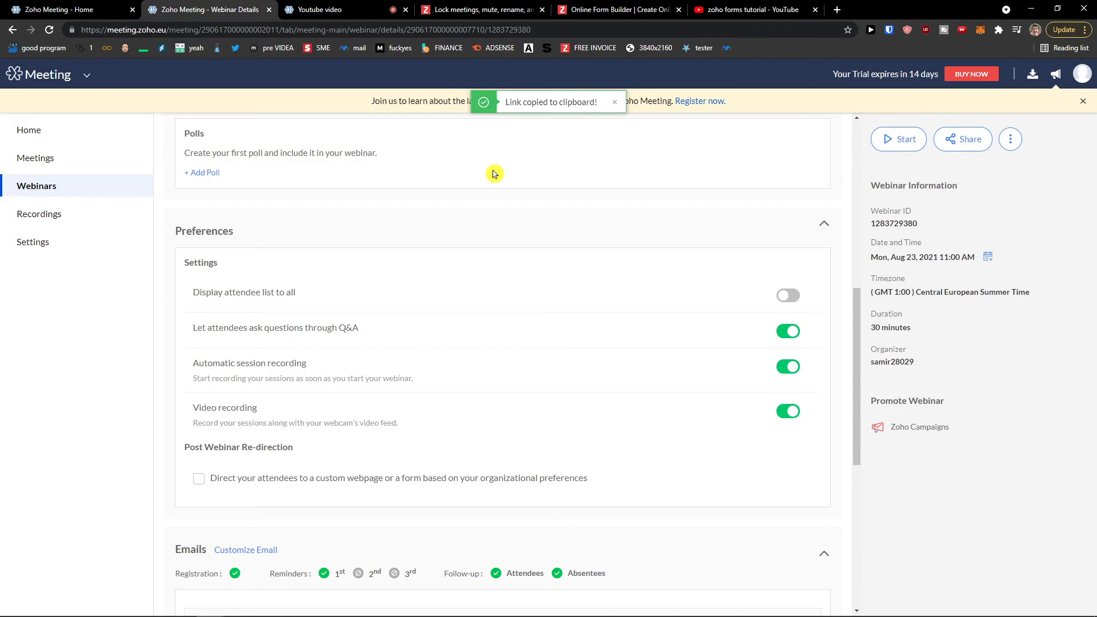
Open the copied webinar link in a new incognito window to check the attendee's view.
key(ctrl+shift+n)
key(ctrl+v)
key(Return)
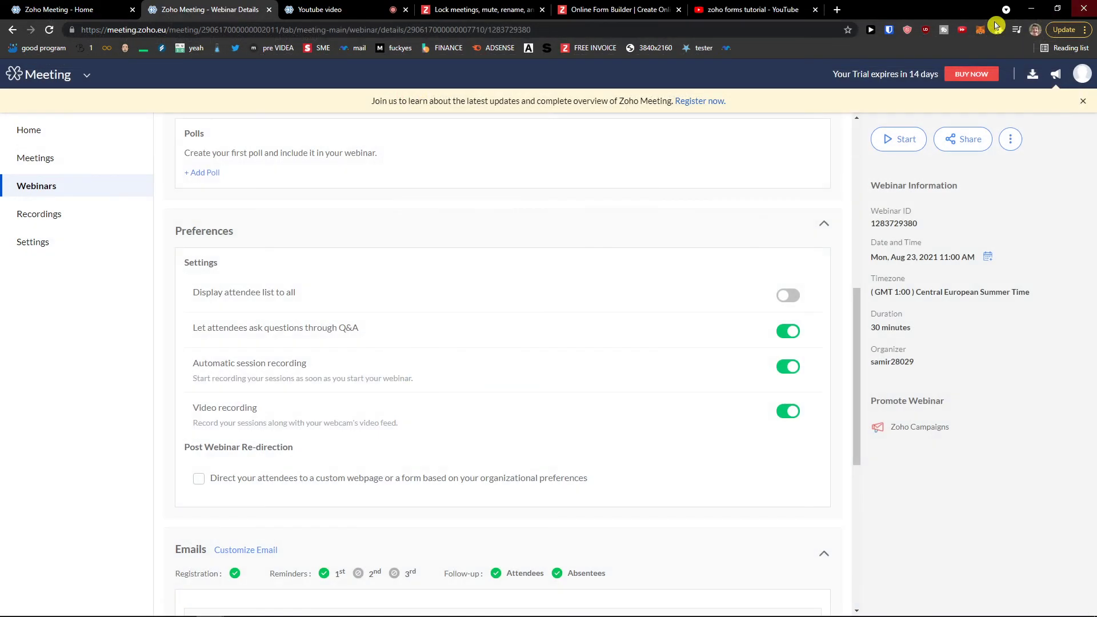
Return to the running "Youtube video" webinar and look through its Q&A, Polls and Settings sections.
click(333, 10)
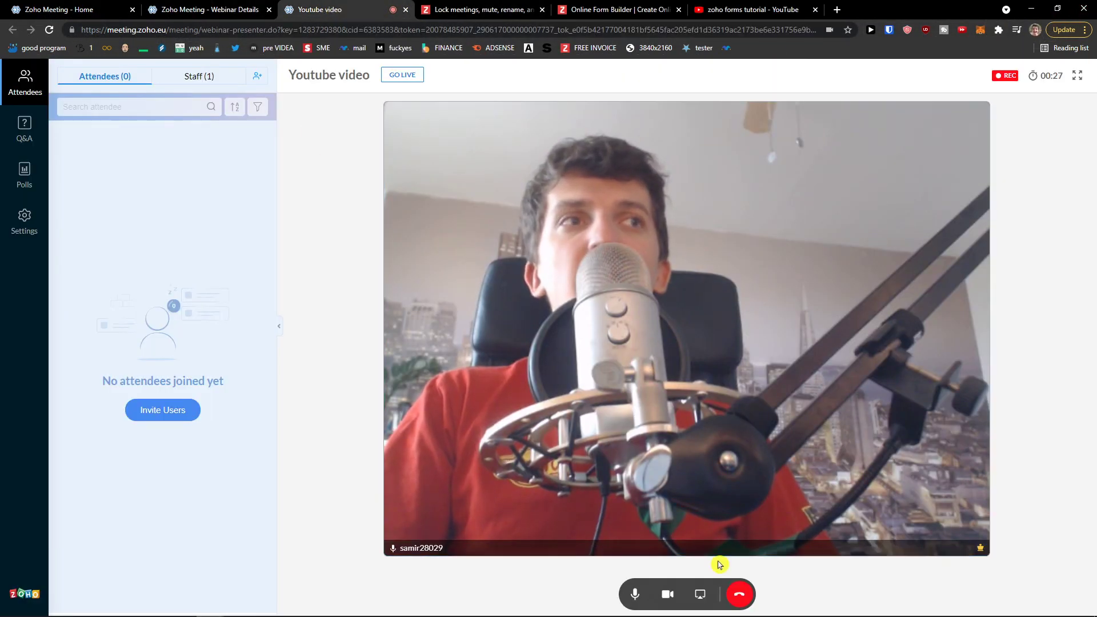
click(23, 137)
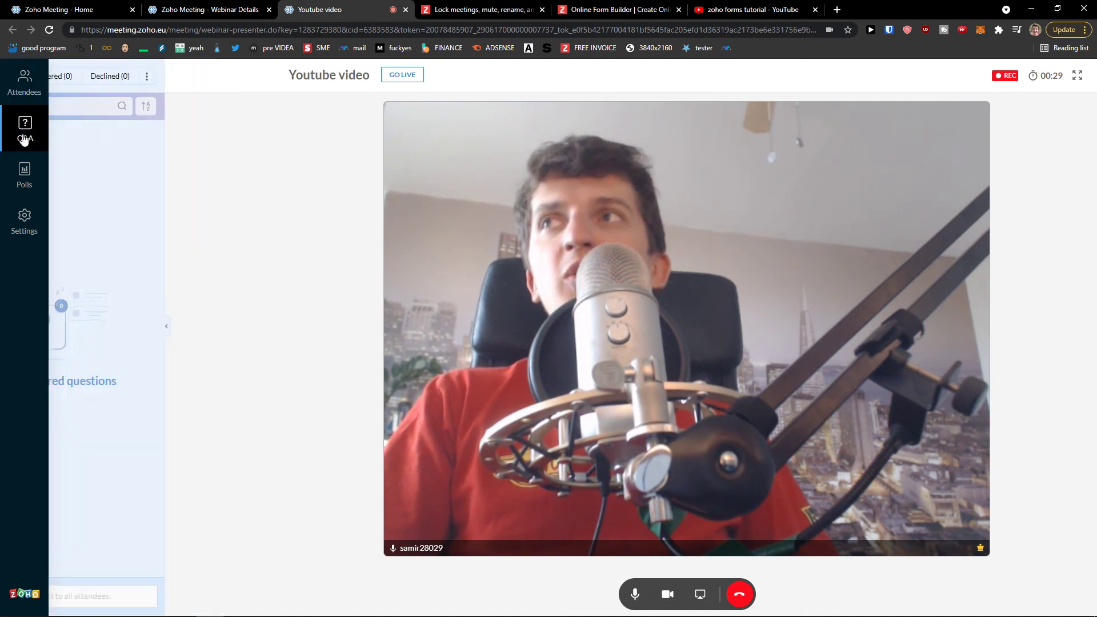
click(25, 175)
click(24, 220)
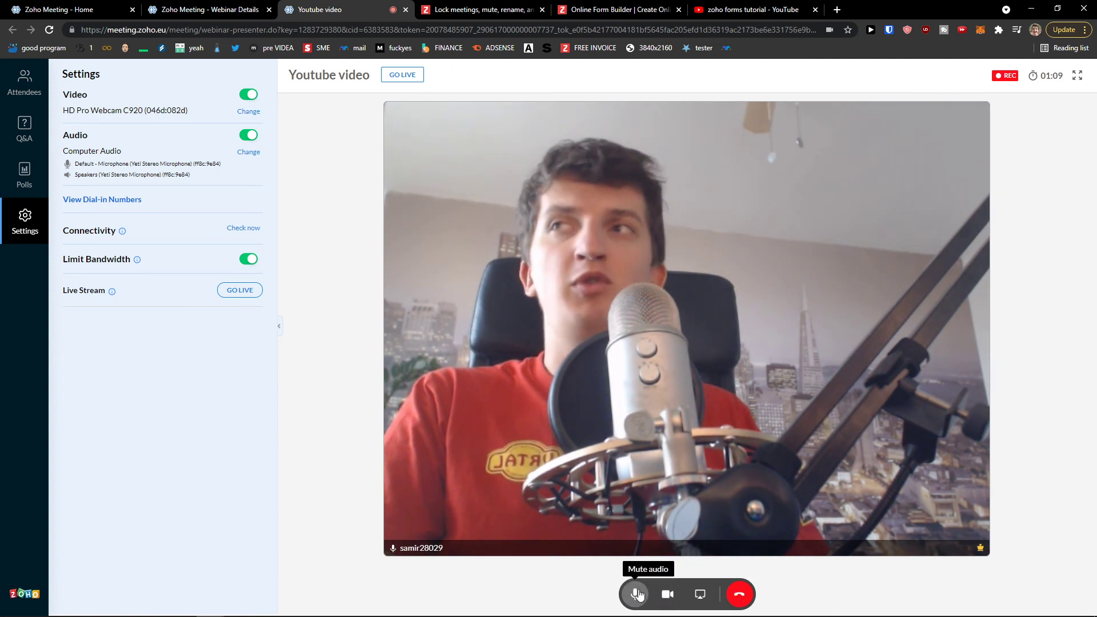
End the "Youtube video" webinar, confirm ending it, and dismiss the closing notice.
click(743, 594)
click(641, 142)
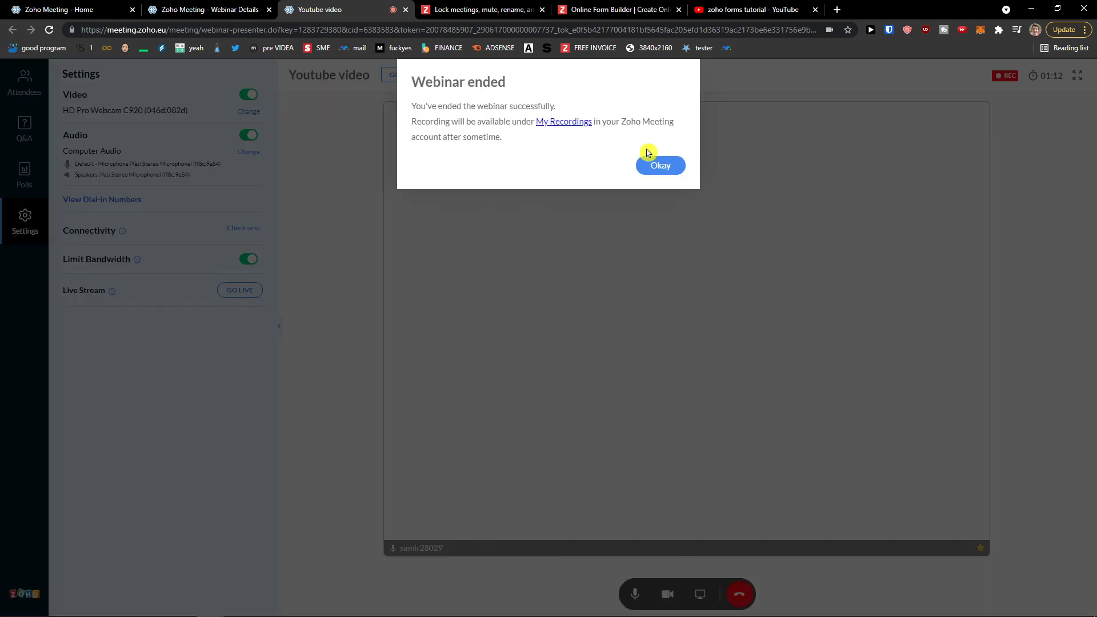
click(658, 165)
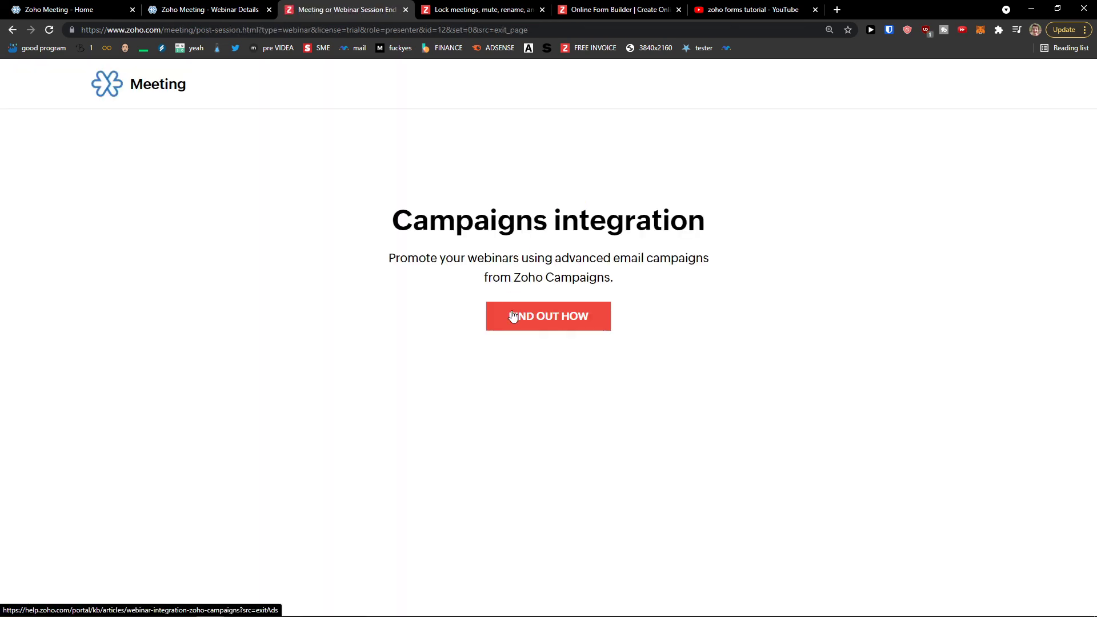
Go from the webinar's details page to the Recordings list, play the "Youtube Meetup (2)" recording, and close the playback.
click(172, 10)
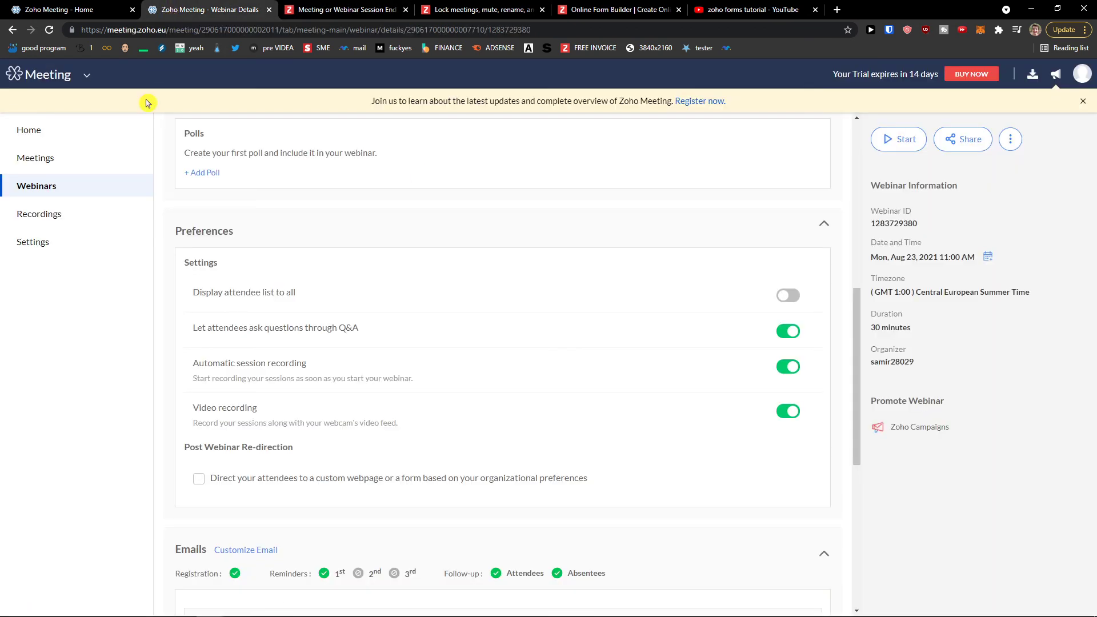
click(78, 229)
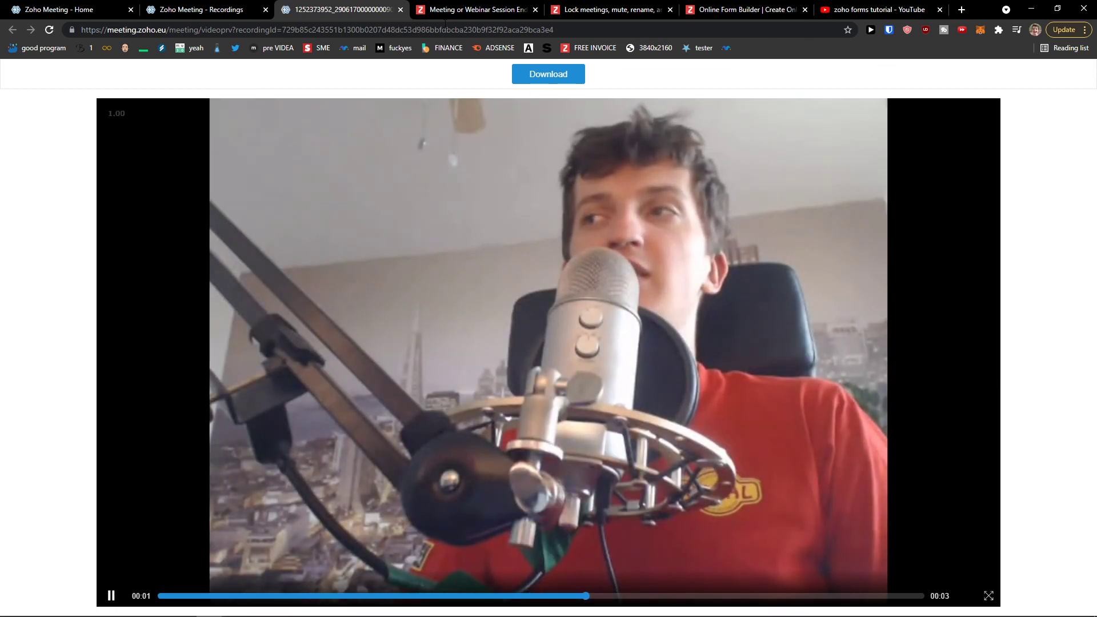
click(400, 10)
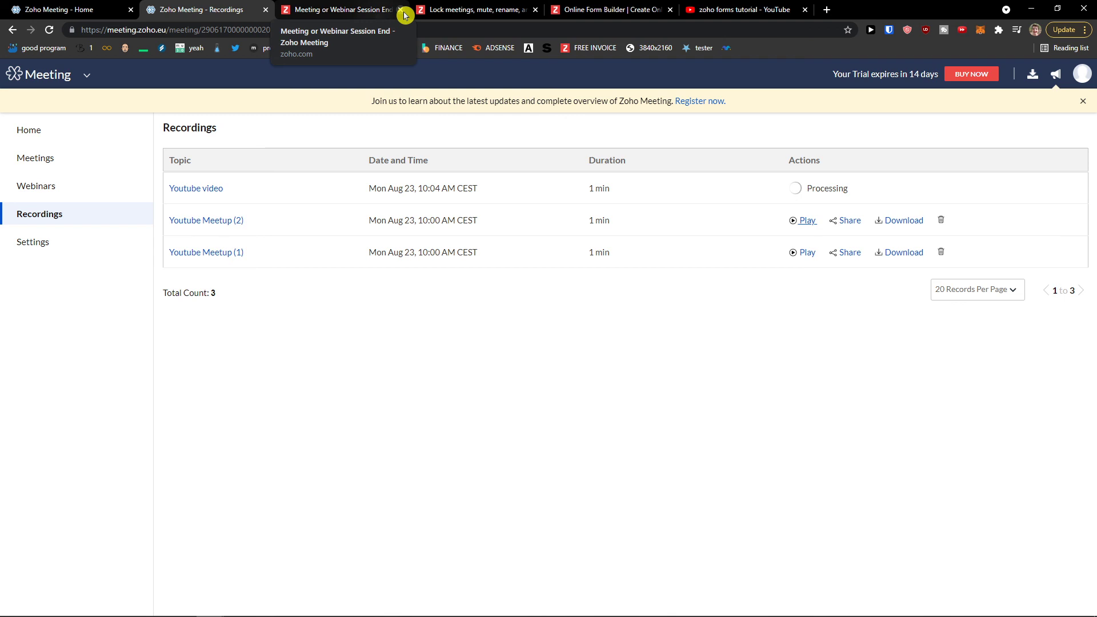
Review the "Youtube video" webinar's details from the upcoming webinars, and display the list of upcoming meetings.
click(95, 182)
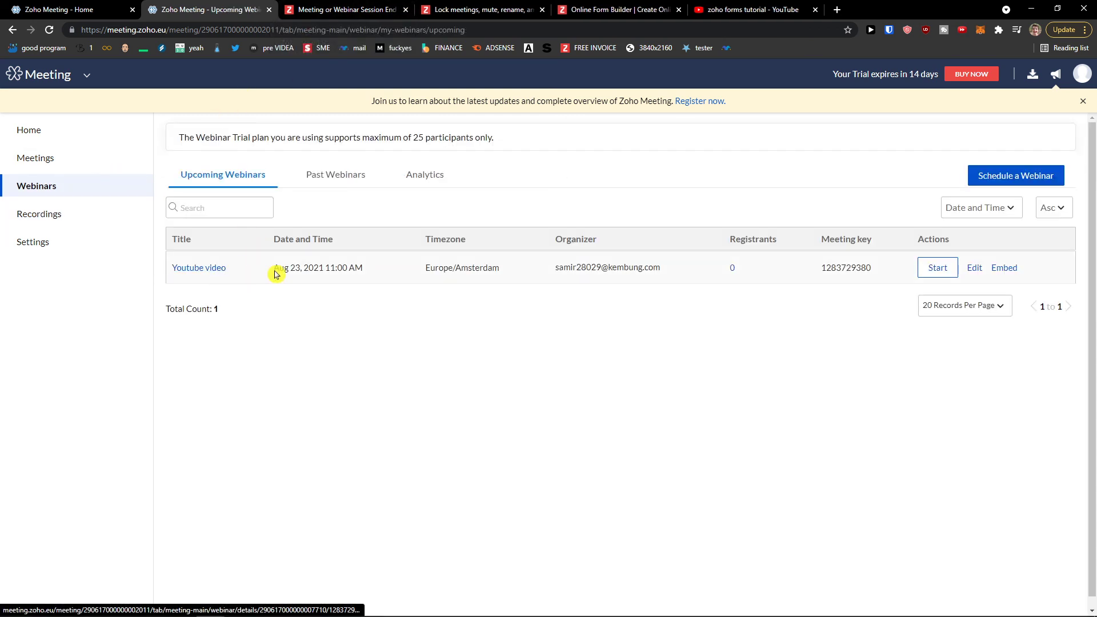
click(201, 268)
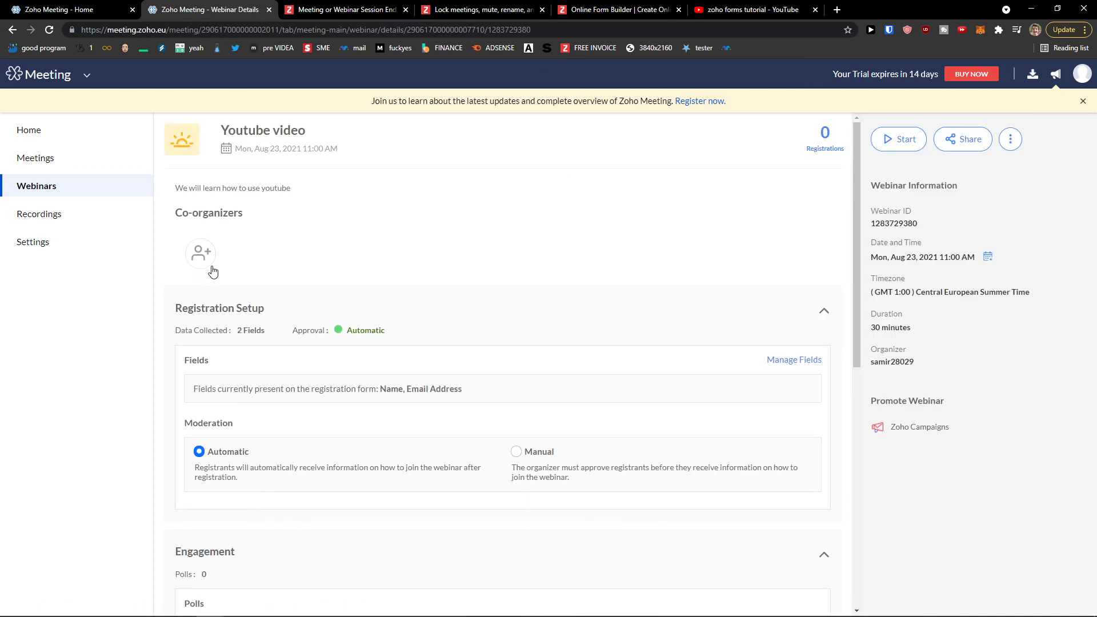
scroll(212, 270, down, 1)
scroll(209, 271, up, 1)
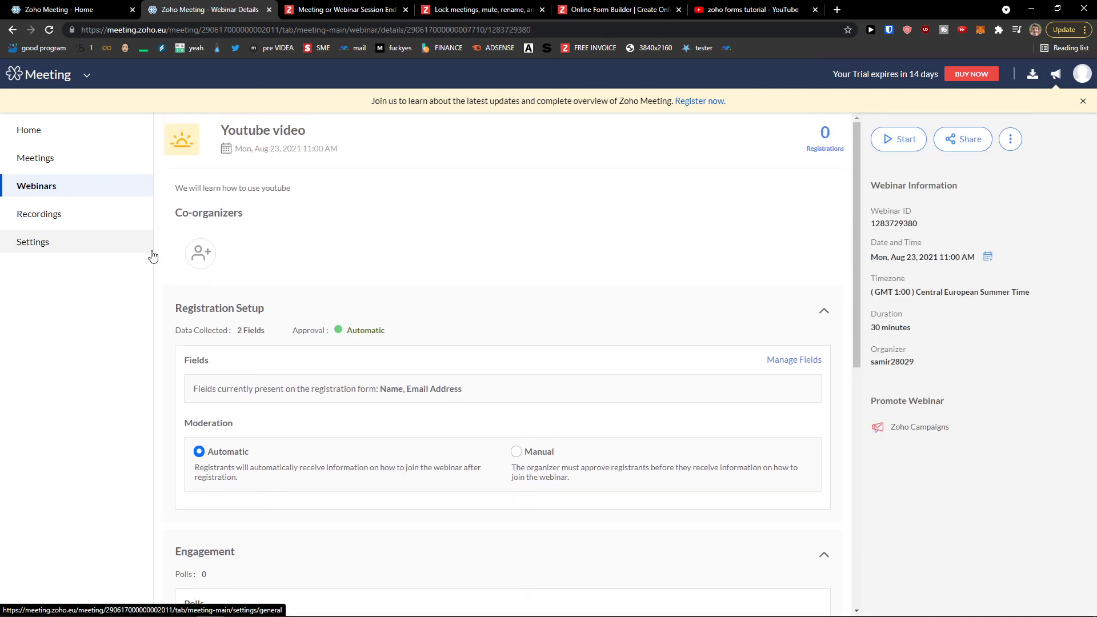
click(84, 213)
click(84, 156)
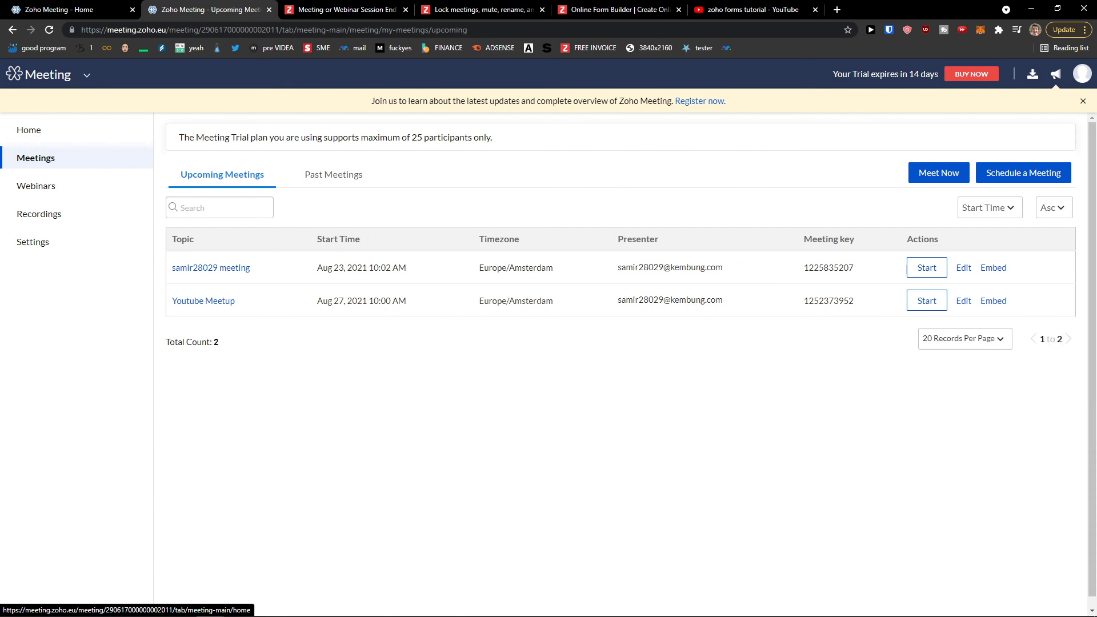